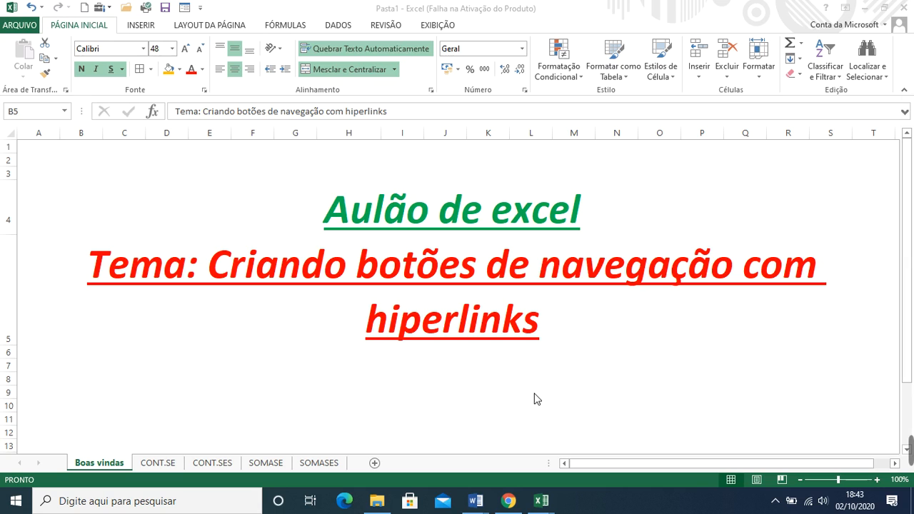
Step: View the employee table in the Aula 3 exercises workbook, and return to the Pasta1 workbook
mouse_move(549, 506)
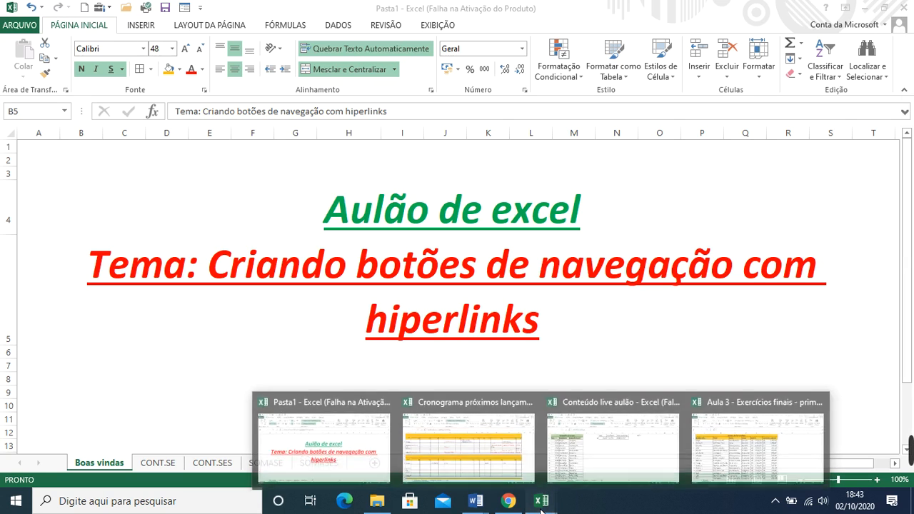
left_click(735, 460)
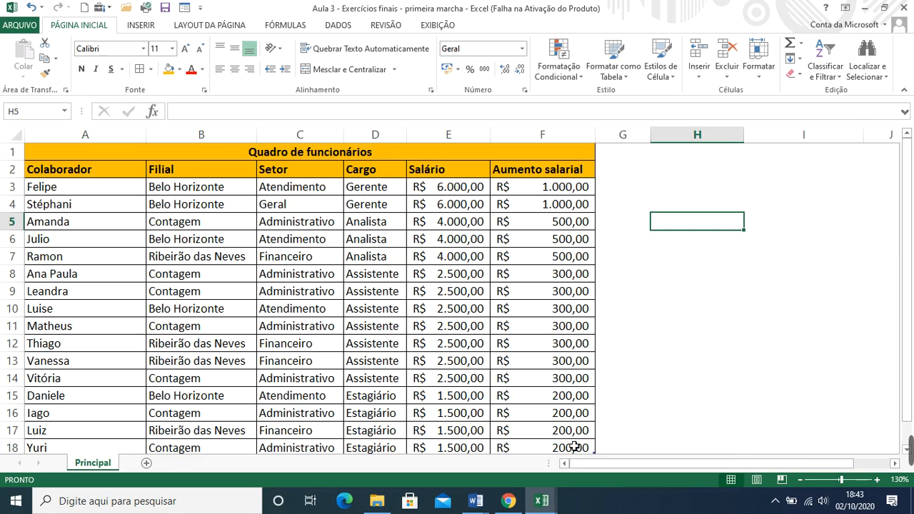
mouse_move(546, 503)
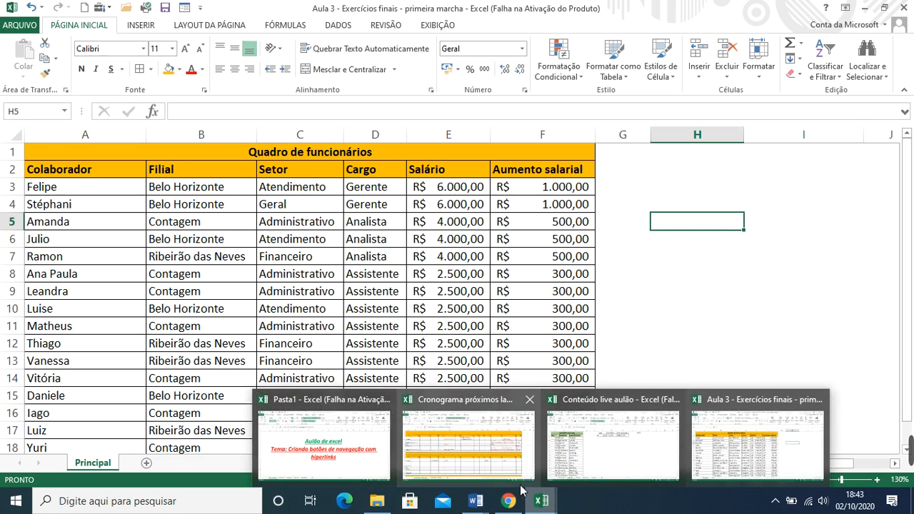
left_click(324, 439)
Step: Look through the CONT.SE, CONT.SES, SOMASE and SOMASES sheets, and return to the Boas vindas sheet
left_click(159, 464)
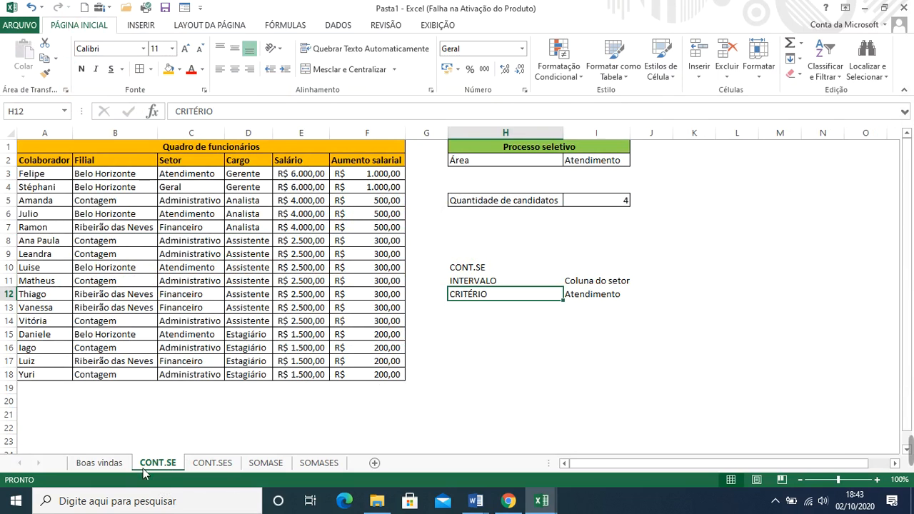
left_click(100, 463)
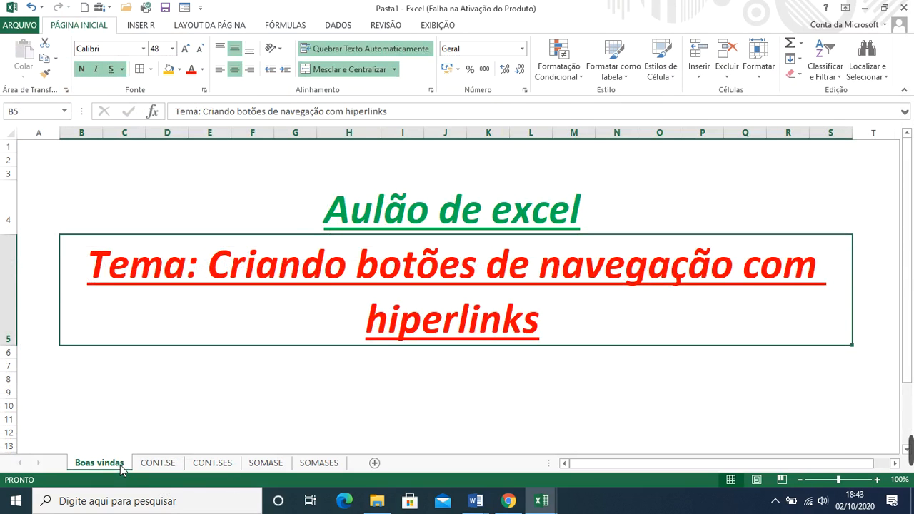
left_click(157, 463)
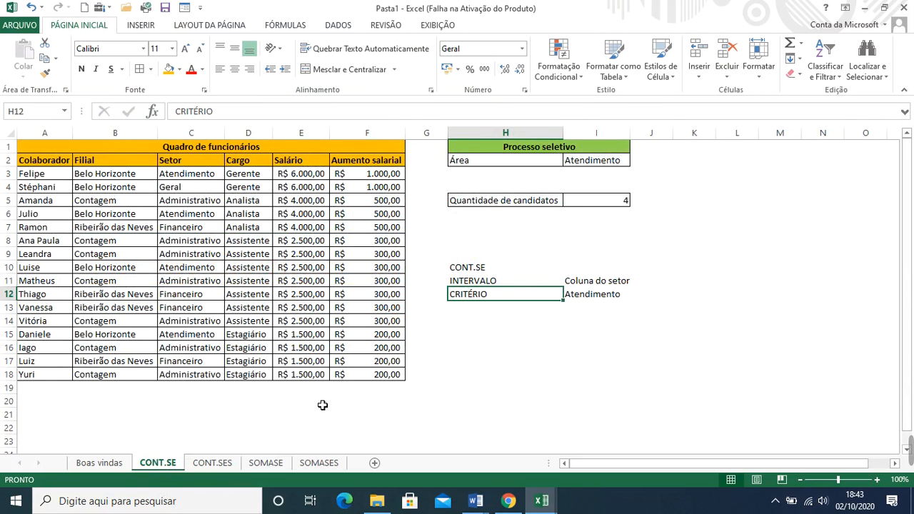
left_click(234, 464)
left_click(278, 466)
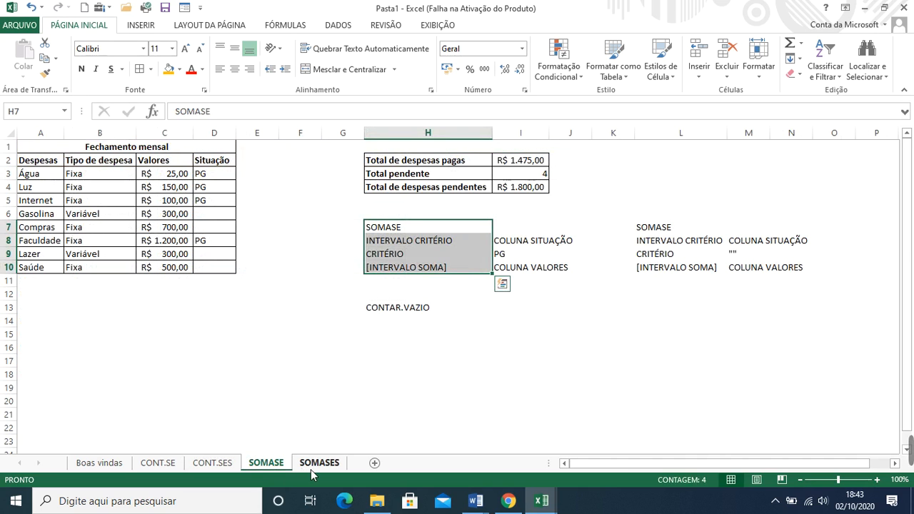
left_click(310, 468)
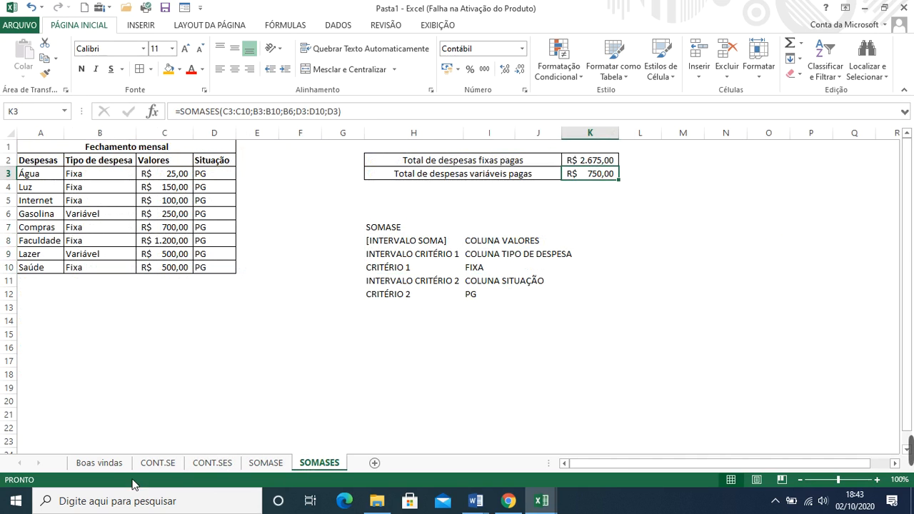
left_click(113, 467)
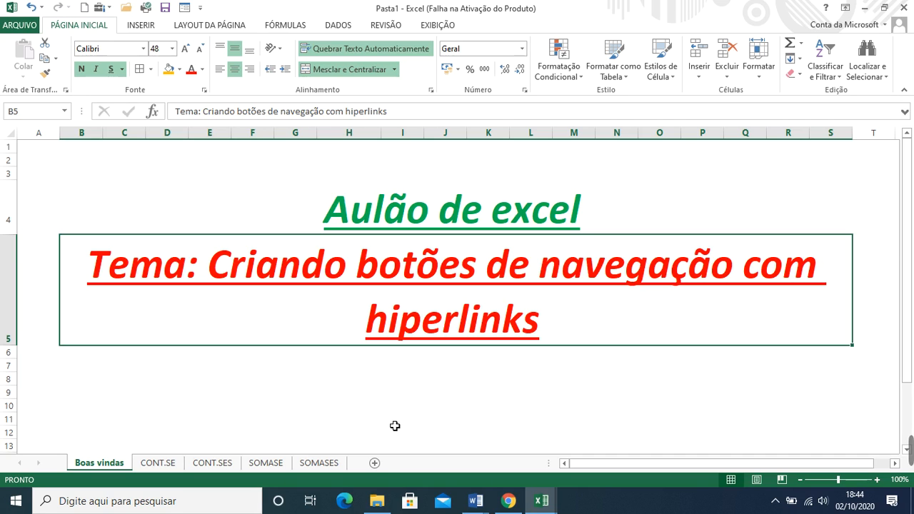
Step: Add a new sheet directly after Boas vindas and name it Menu
left_click(375, 465)
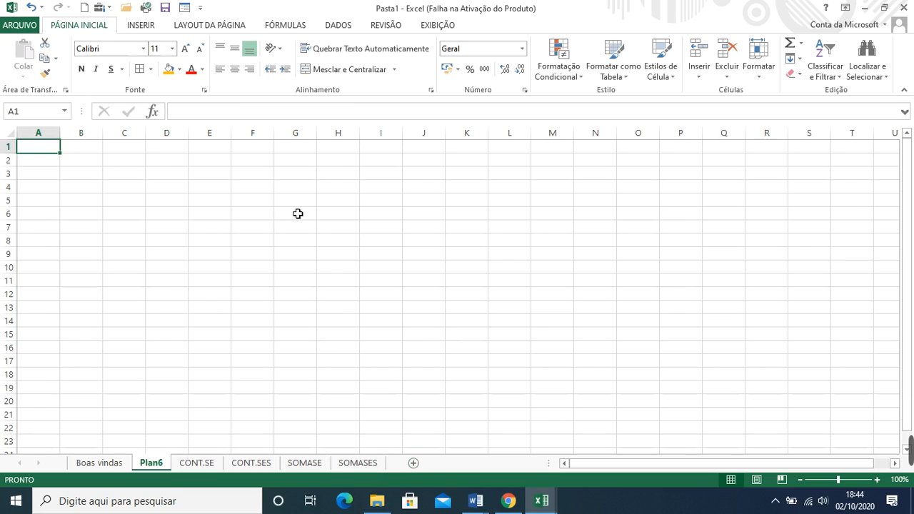
double_click(145, 464)
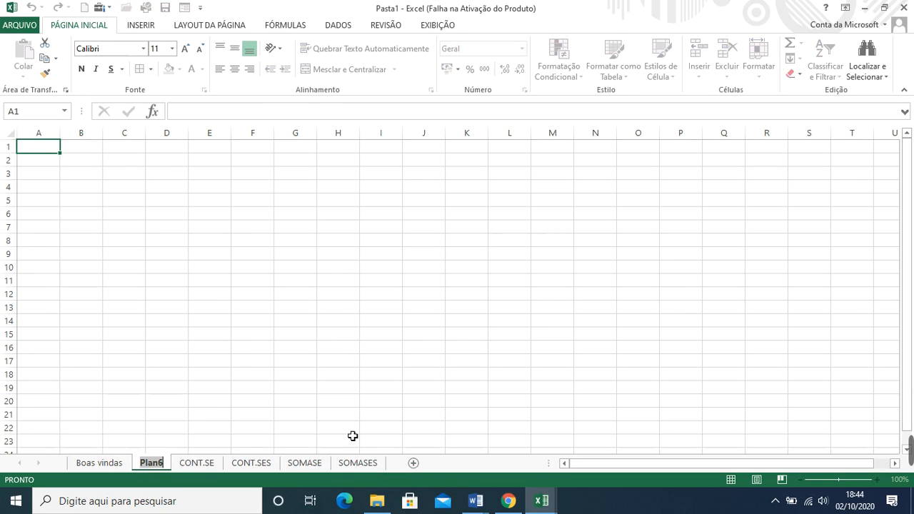
type("Menu")
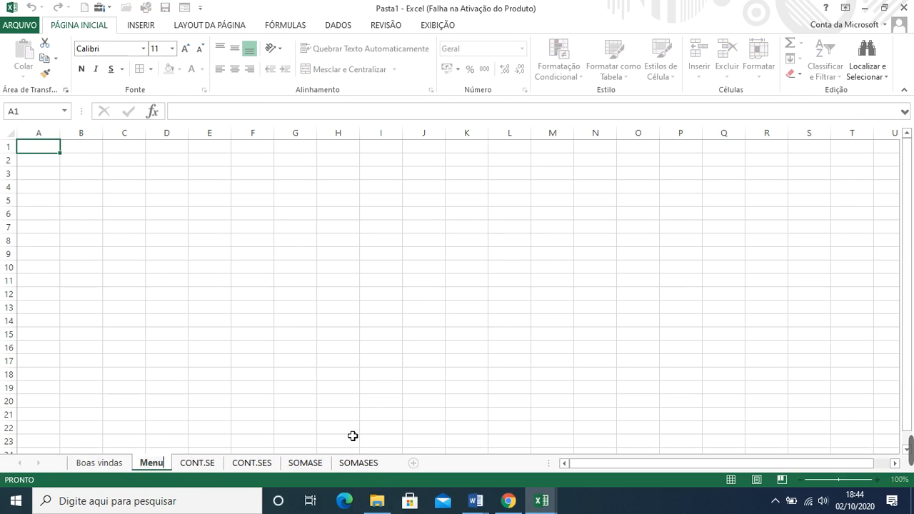
key("Return")
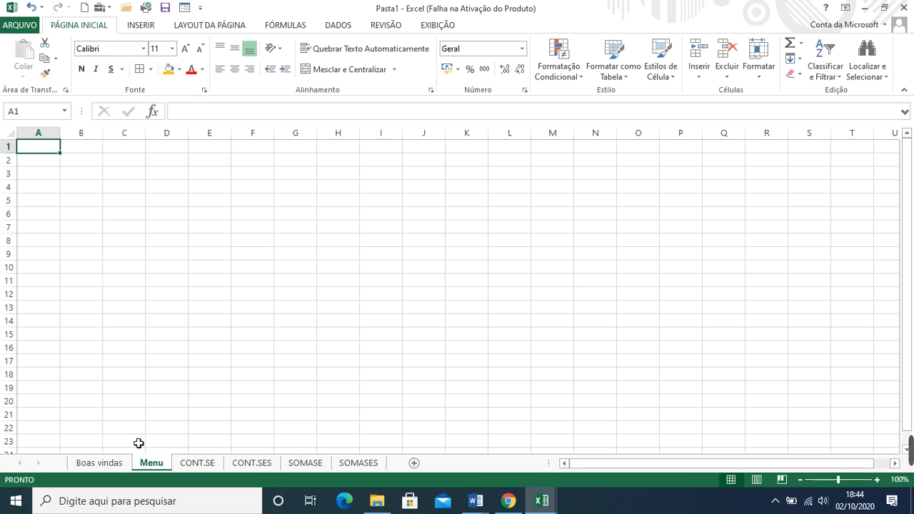
Step: Draw a rounded rectangle about 2.09 cm high and 9.18 cm wide below the title on the Boas vindas sheet
left_click(110, 464)
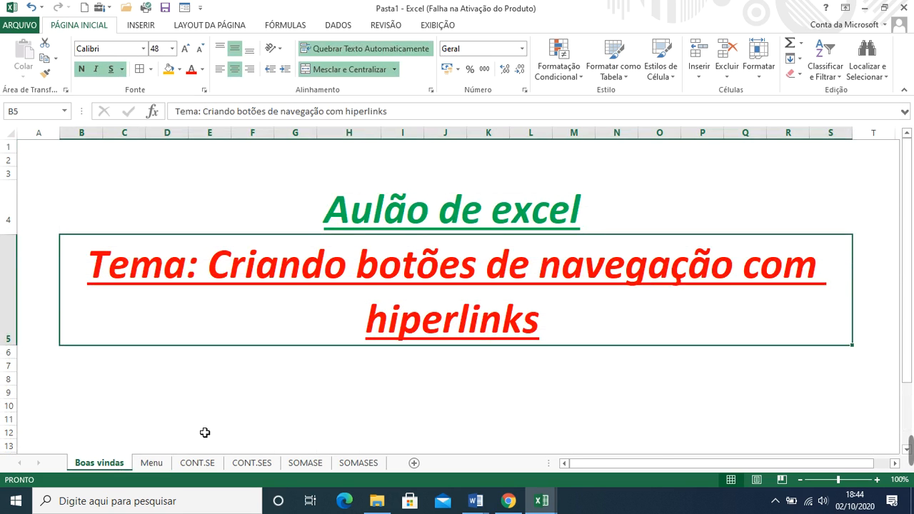
left_click(313, 419)
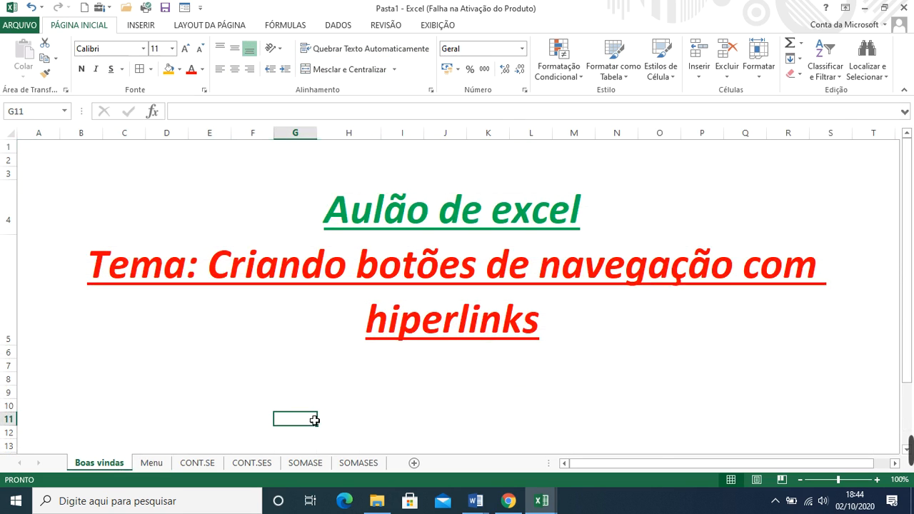
left_click(515, 305)
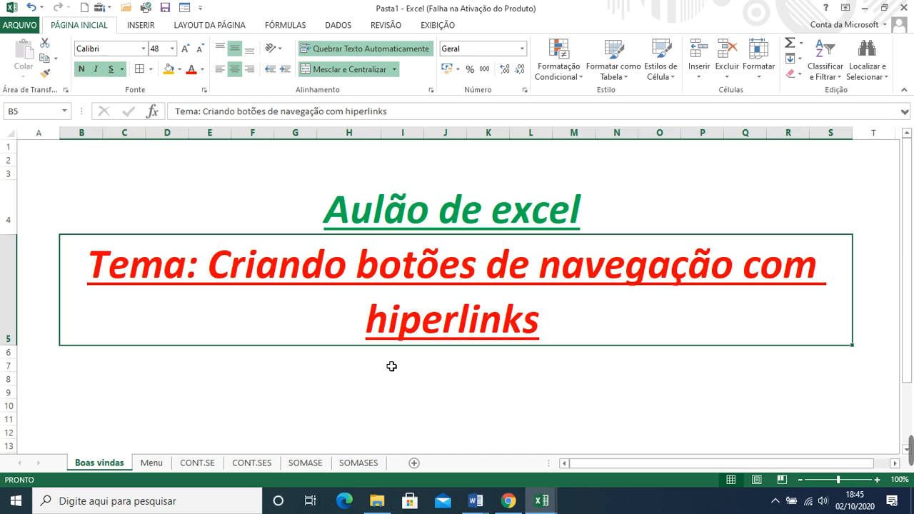
left_click(140, 29)
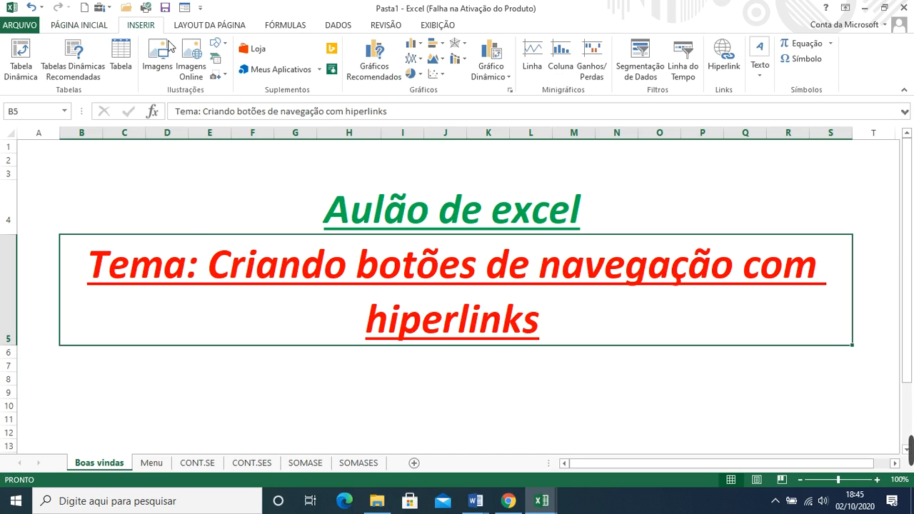
left_click(225, 44)
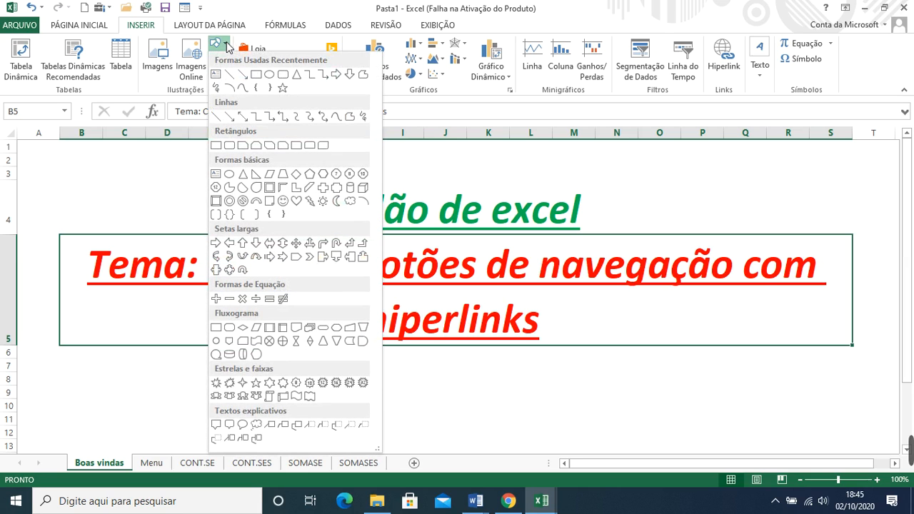
left_click(284, 77)
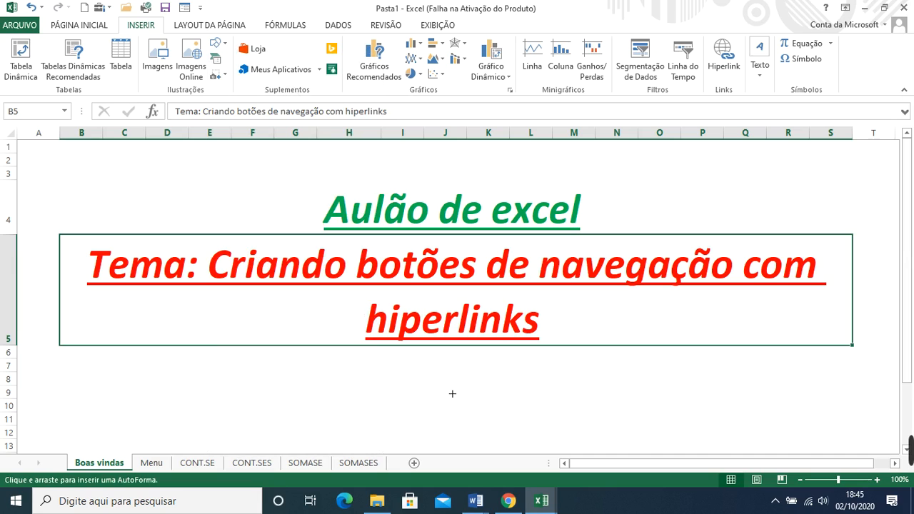
left_click_drag(351, 373, 578, 419)
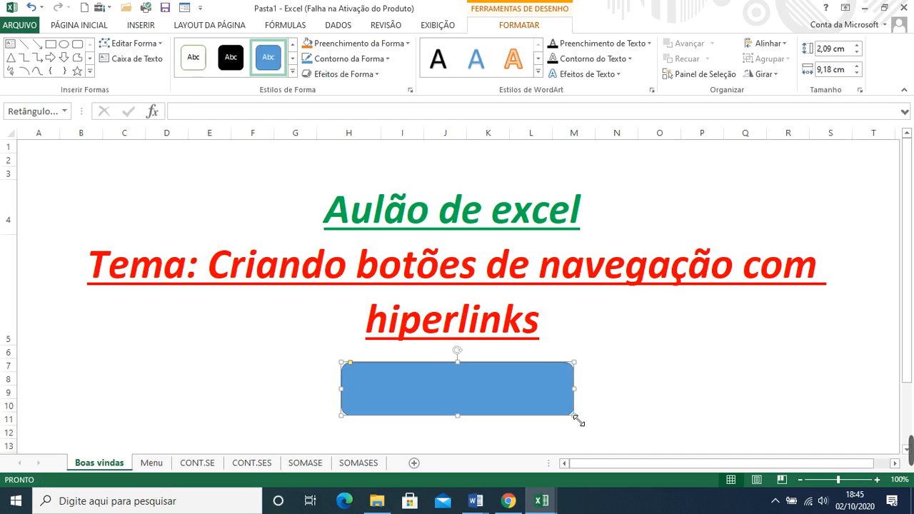
Step: Nudge the rounded rectangle slightly left to centre it under the title
key("Left")
key("Left")
key("Left")
key("Left")
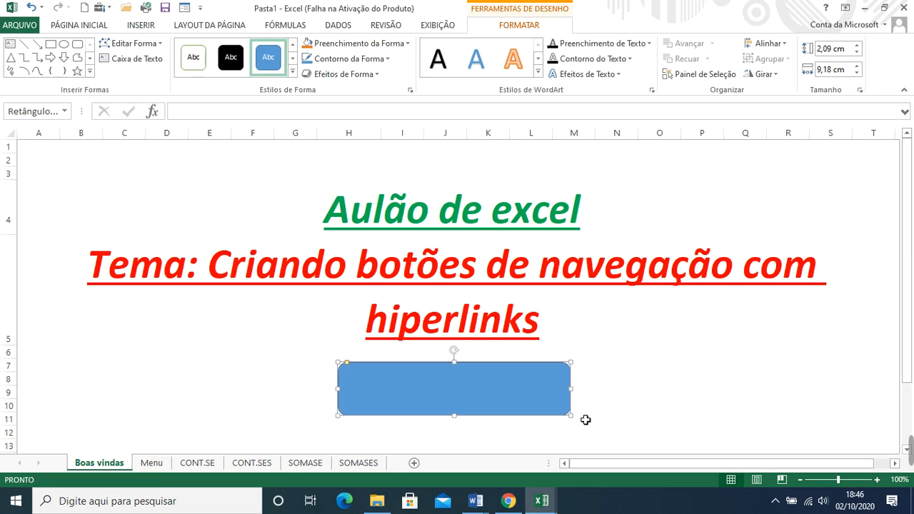
left_click(659, 420)
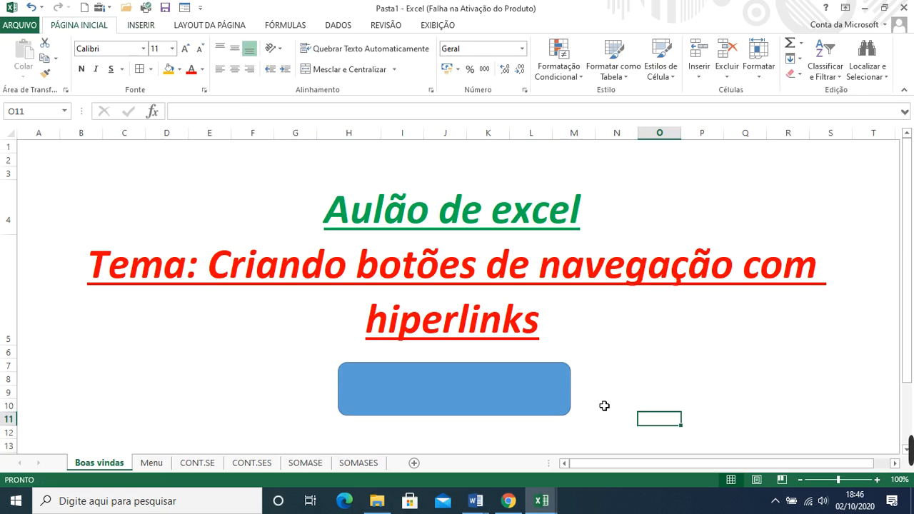
Step: Label the rounded rectangle MENU and enlarge its text to size 44
left_click(554, 406)
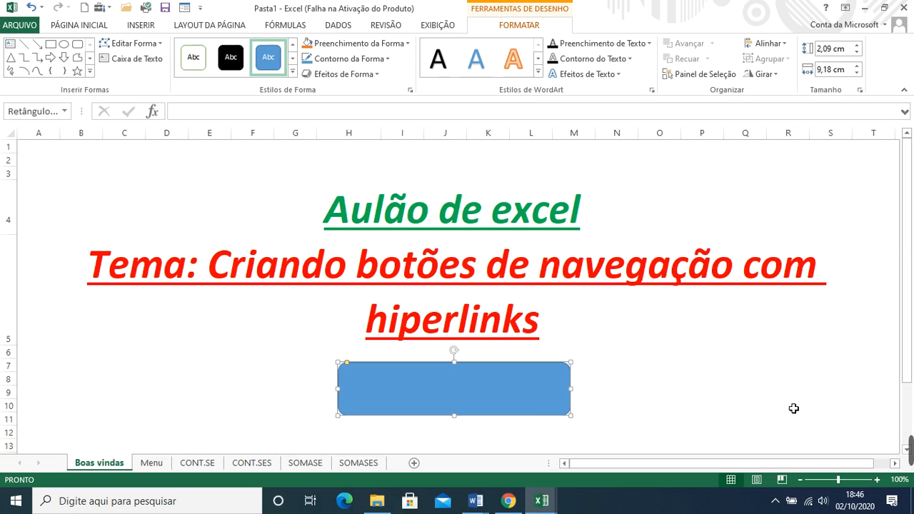
type("MENU")
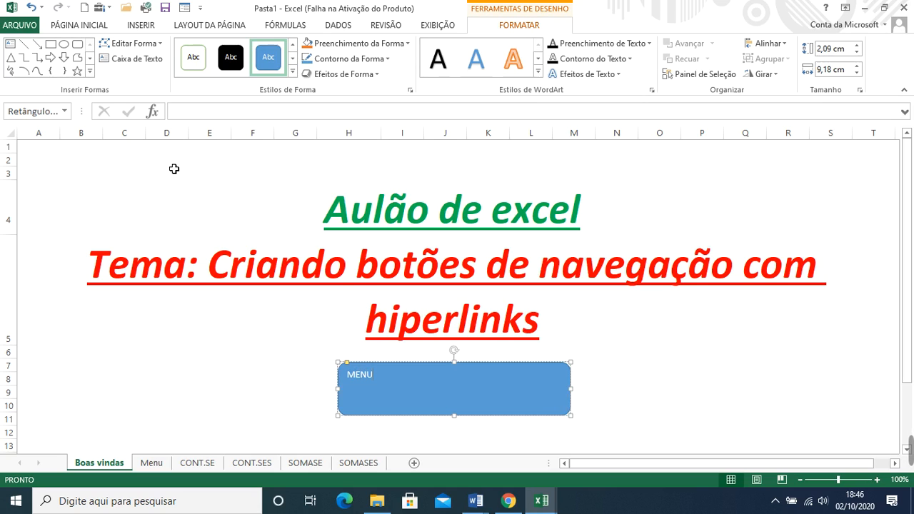
left_click(95, 27)
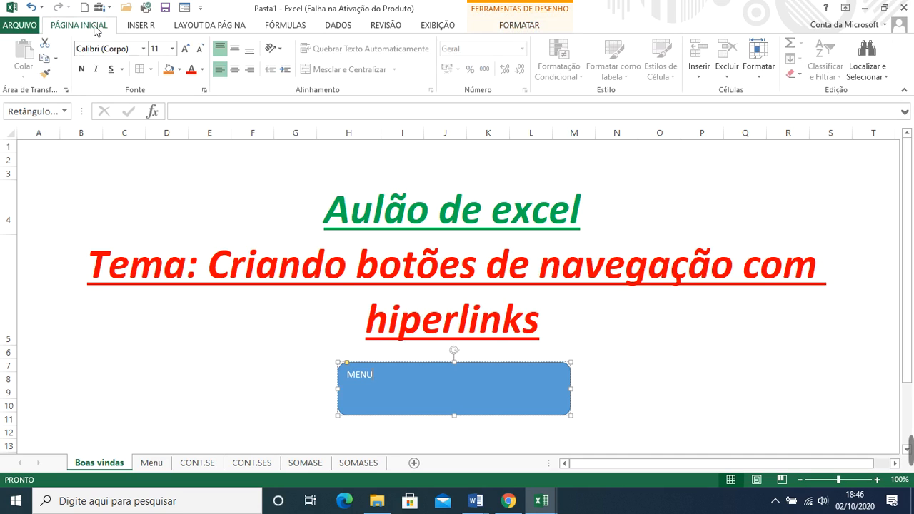
left_click(190, 56)
left_click(190, 57)
left_click_drag(372, 380, 343, 377)
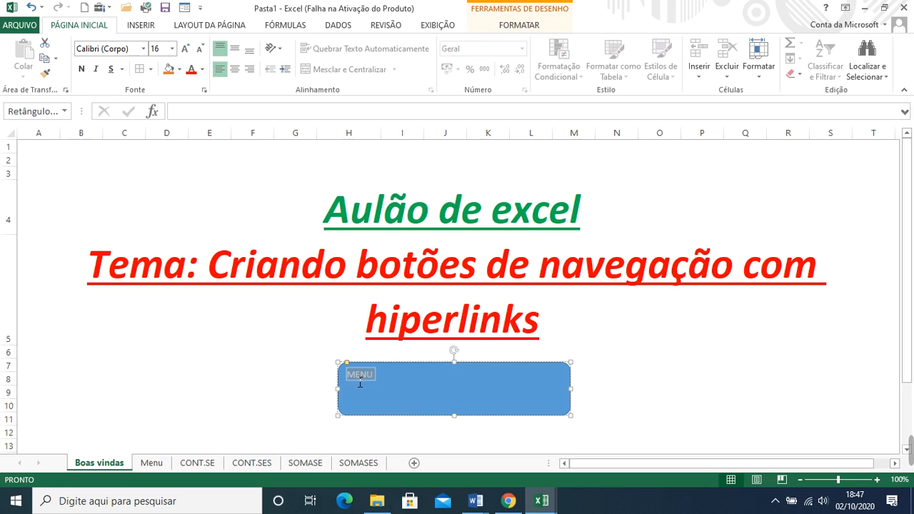
left_click(184, 51)
left_click(184, 51)
left_click(185, 52)
left_click(185, 51)
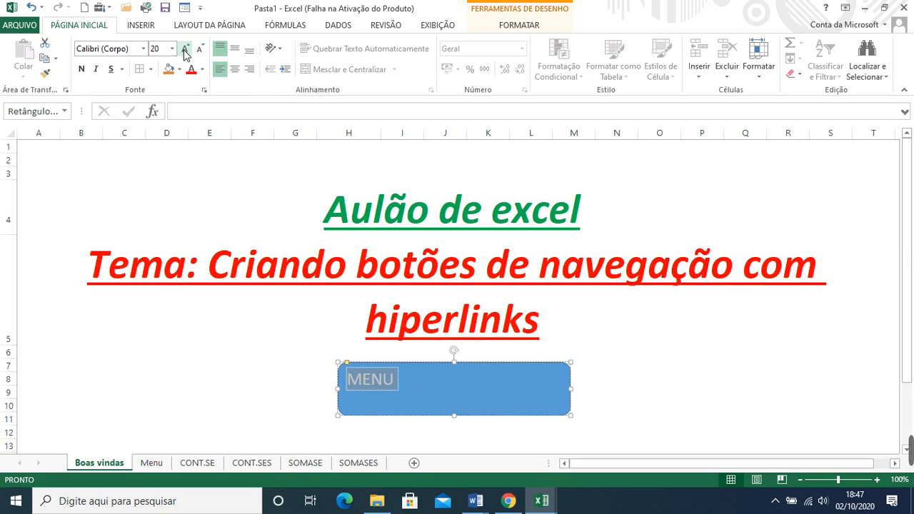
left_click(185, 51)
left_click(185, 51)
left_click(185, 51)
left_click(185, 51)
left_click(185, 51)
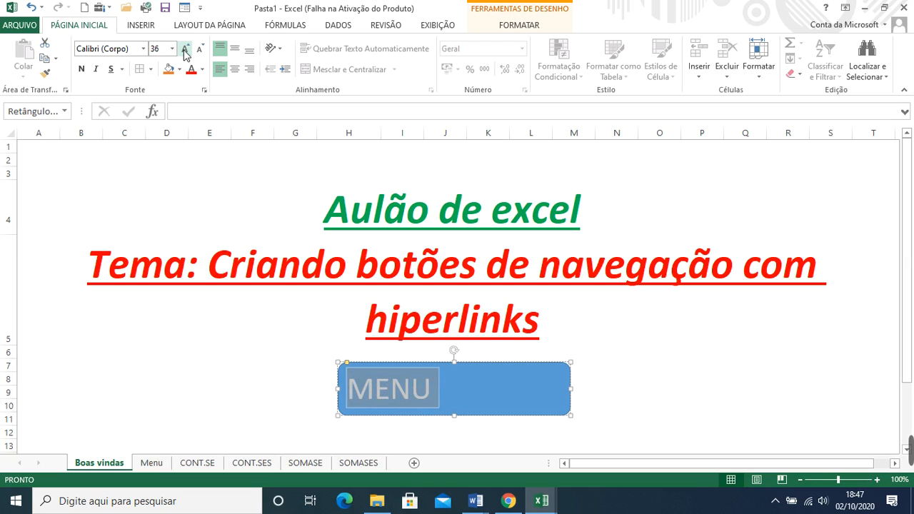
left_click(185, 51)
left_click(185, 51)
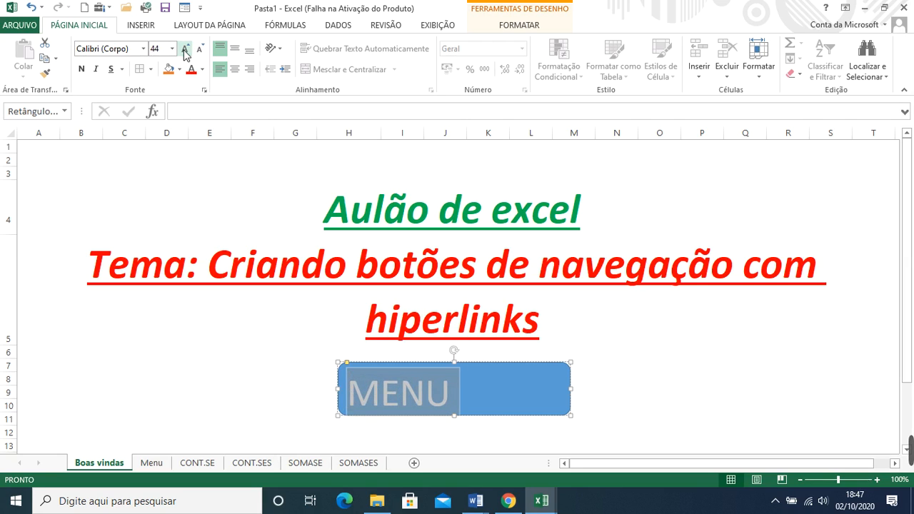
Step: Centre the MENU text vertically and horizontally in its shape, and make it bold, underlined and italic at size 40
left_click(235, 57)
left_click(235, 70)
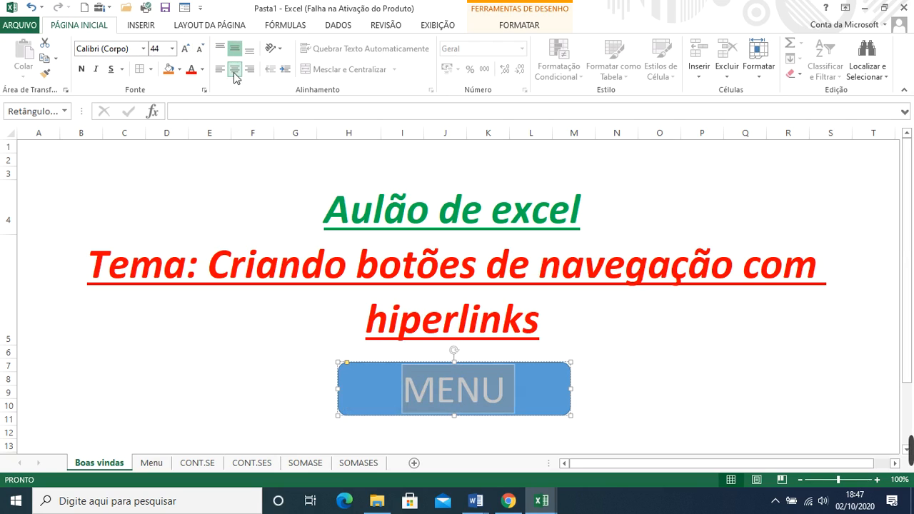
left_click(80, 70)
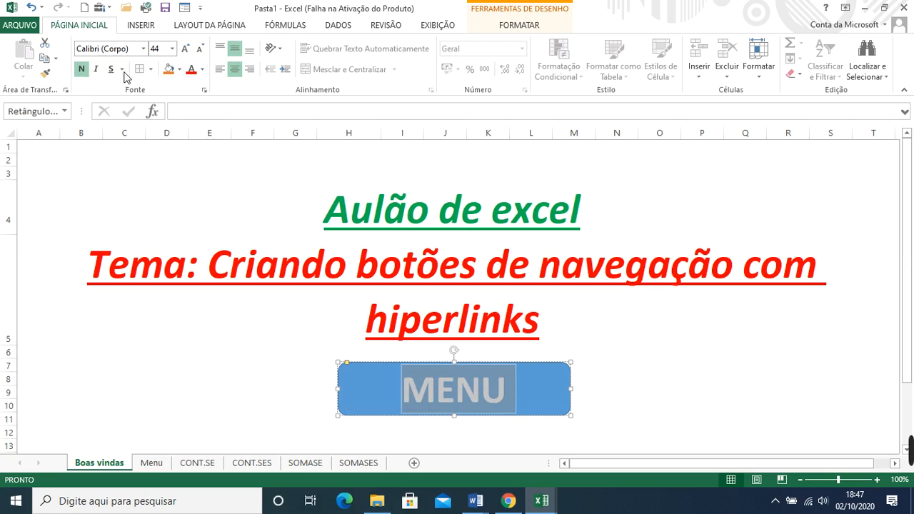
left_click(110, 70)
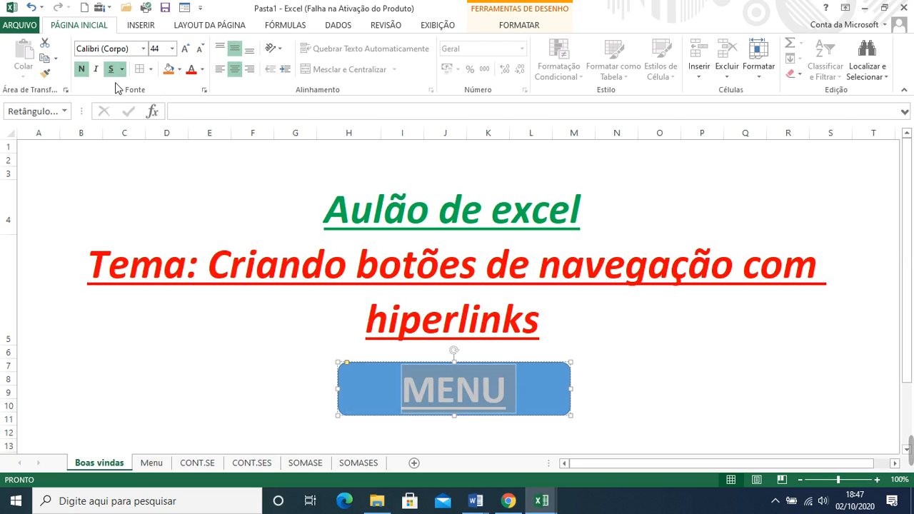
left_click(96, 70)
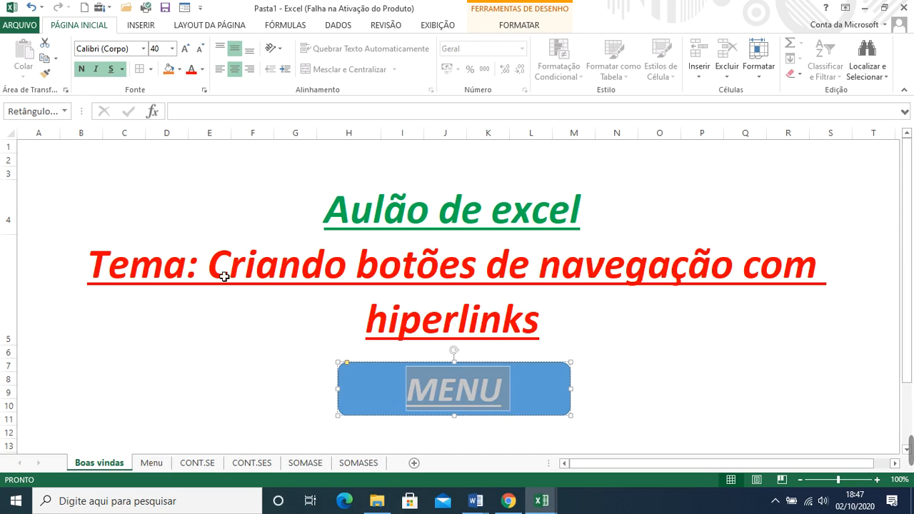
left_click(179, 345)
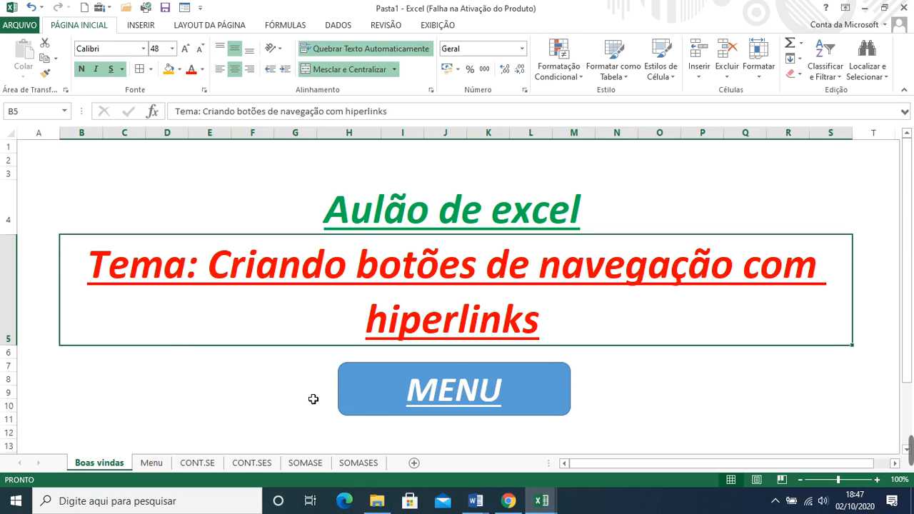
Step: Remove the outline from the MENU rounded rectangle on the Boas vindas sheet
left_click(372, 407)
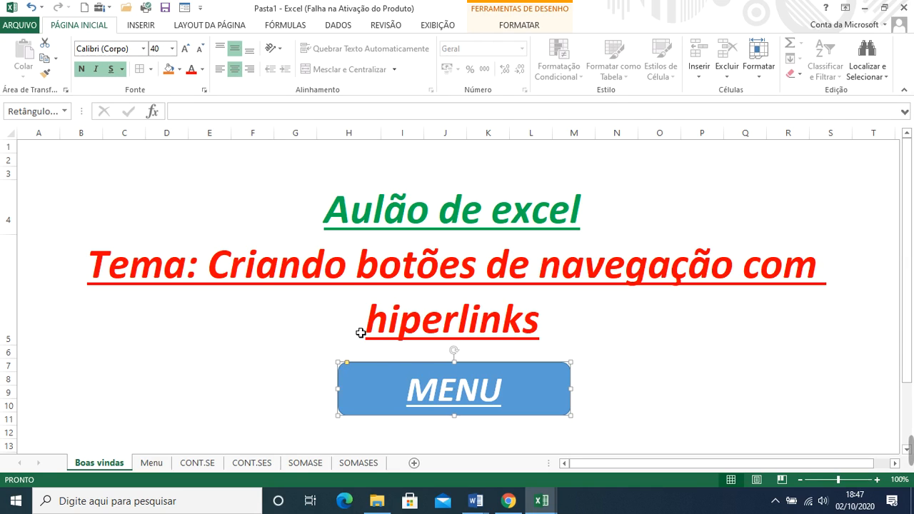
left_click(225, 393)
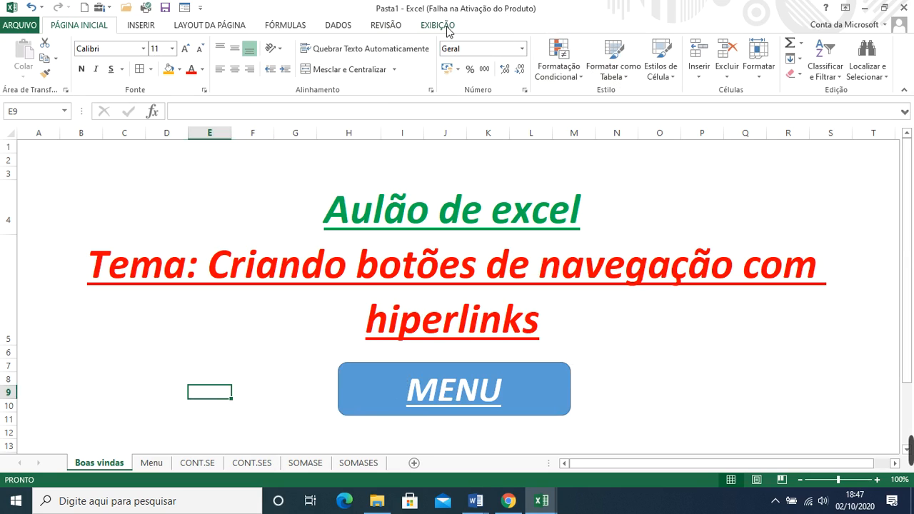
left_click(356, 395)
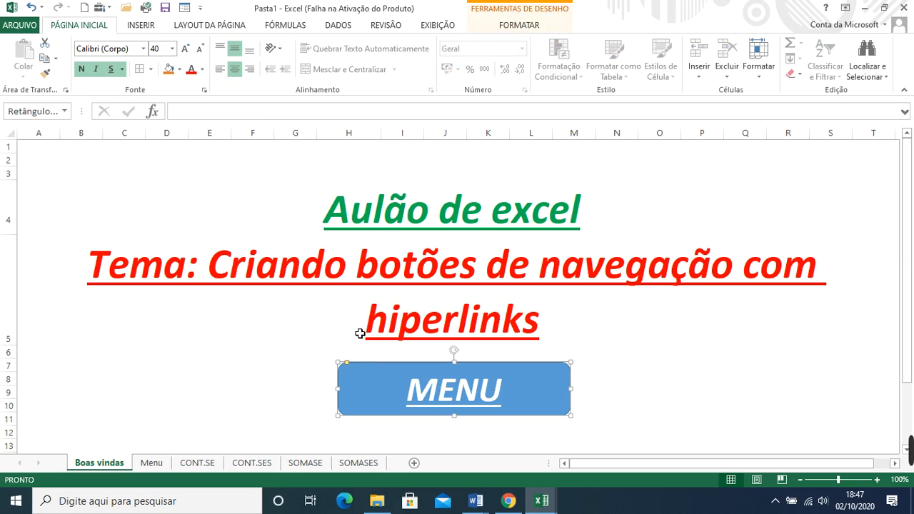
left_click(147, 27)
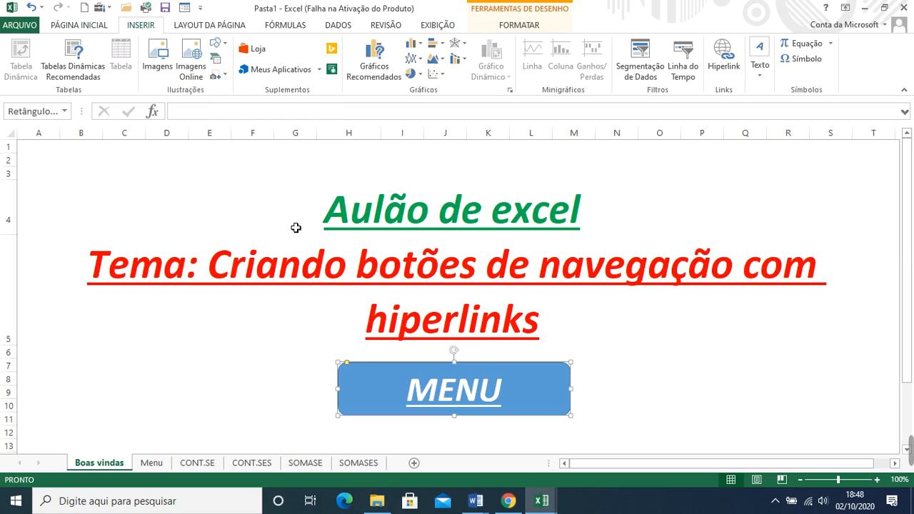
left_click(535, 33)
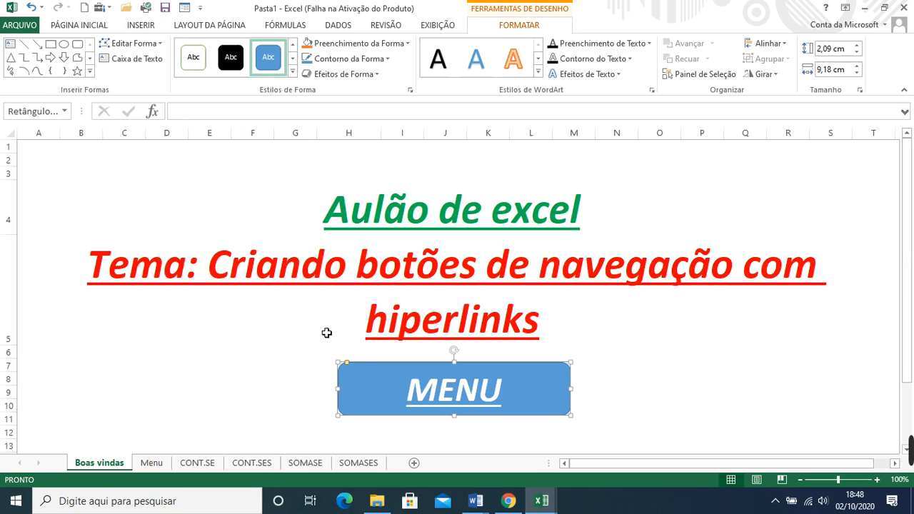
left_click(352, 68)
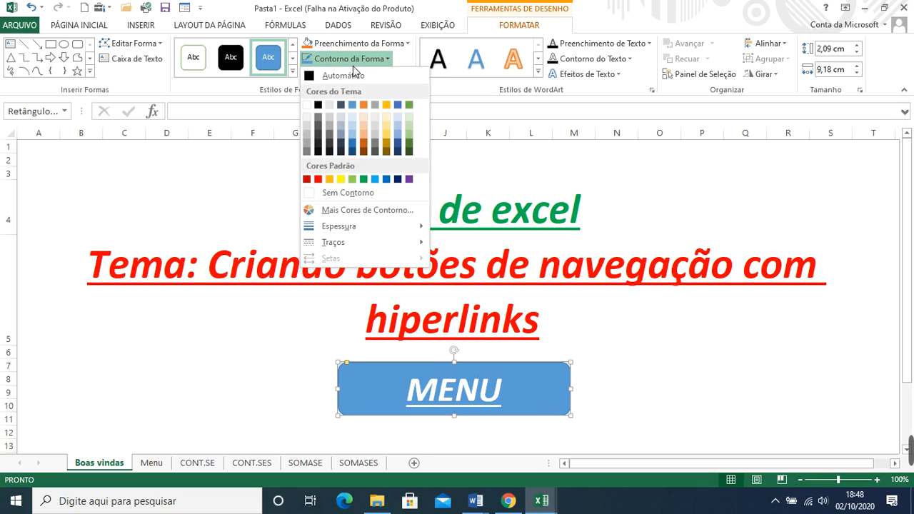
left_click(336, 193)
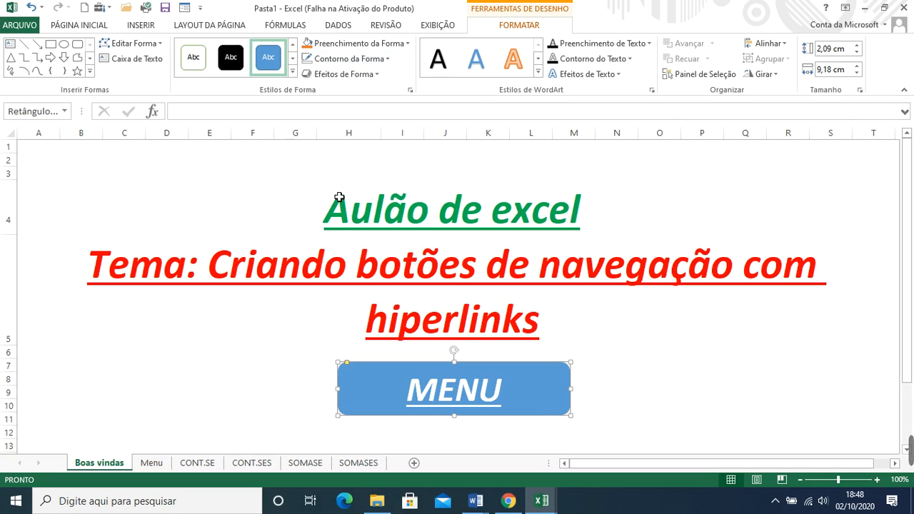
left_click(244, 371)
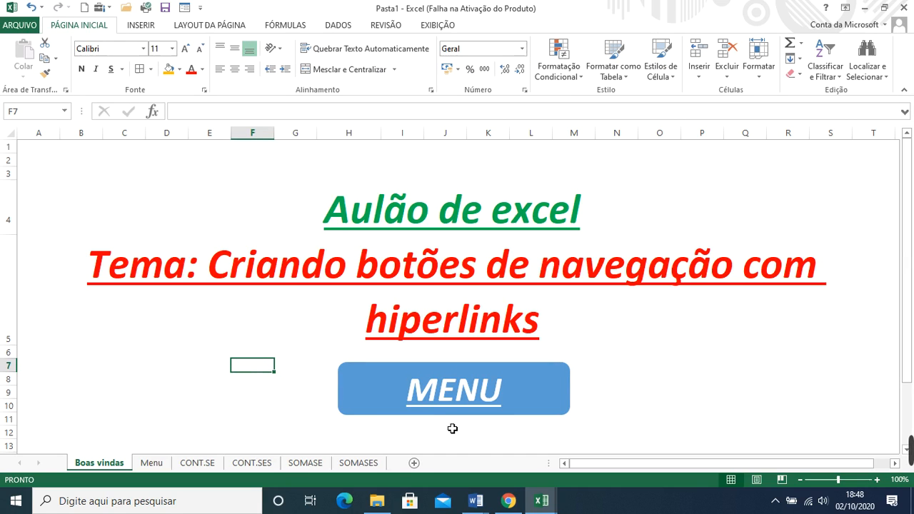
Step: Fill the MENU rounded rectangle with the standard light green colour
left_click(359, 405)
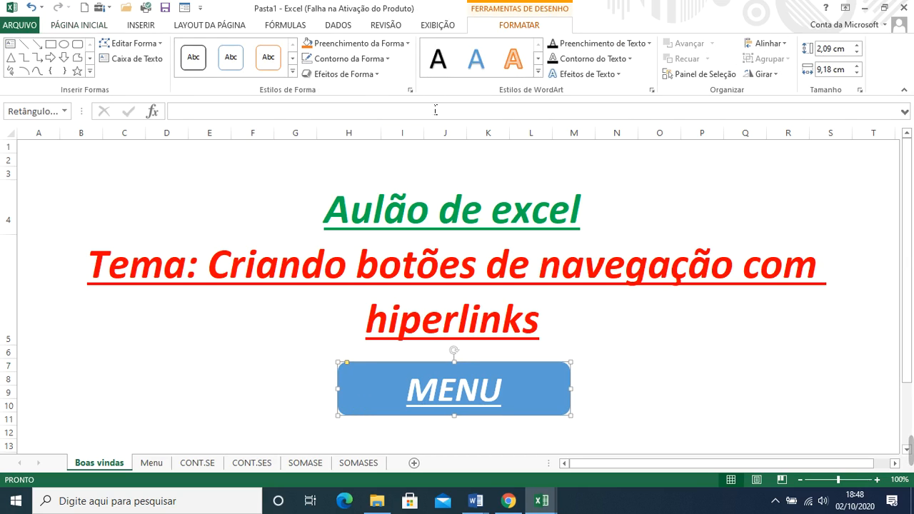
left_click(355, 45)
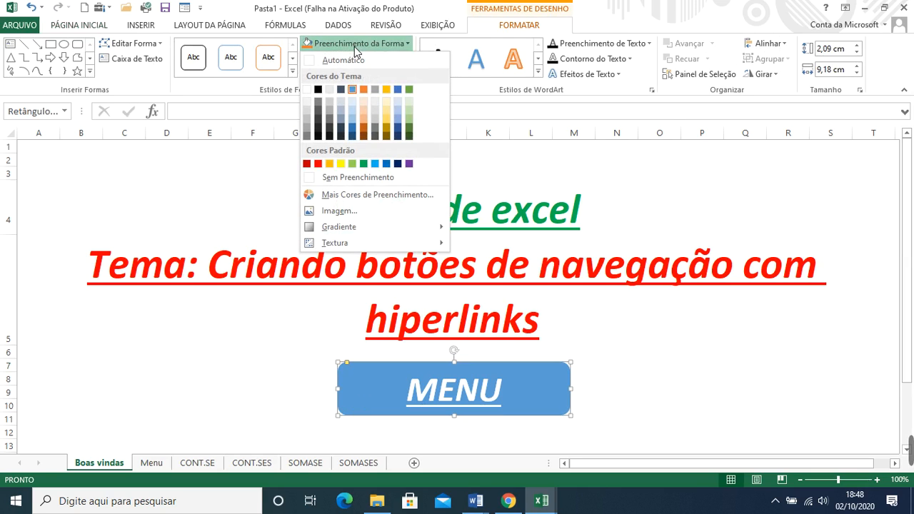
left_click(353, 166)
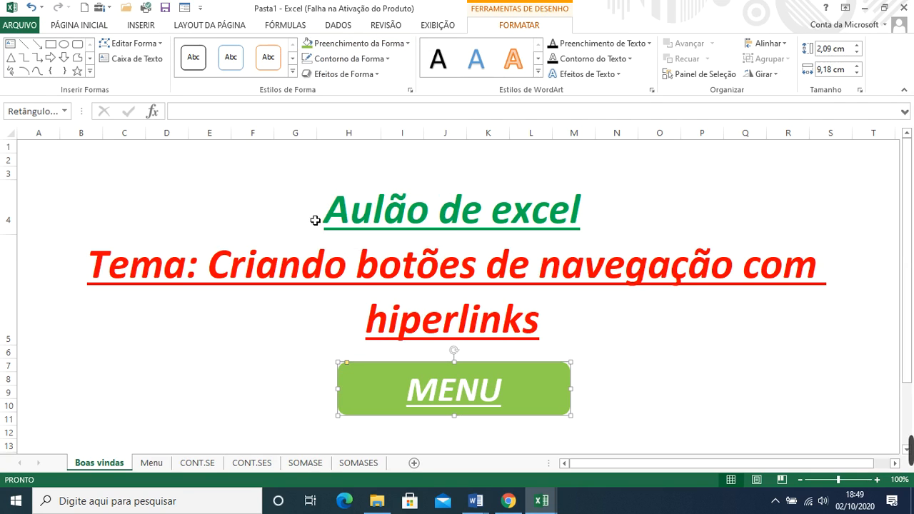
left_click(257, 373)
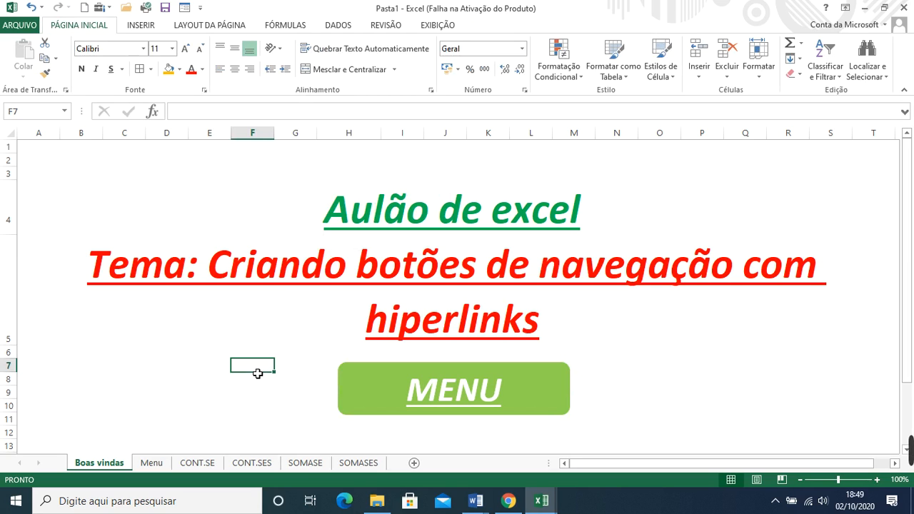
Step: Apply the second preset shape effect (Predefinição) to the MENU shape to give it a raised button look
left_click(361, 406)
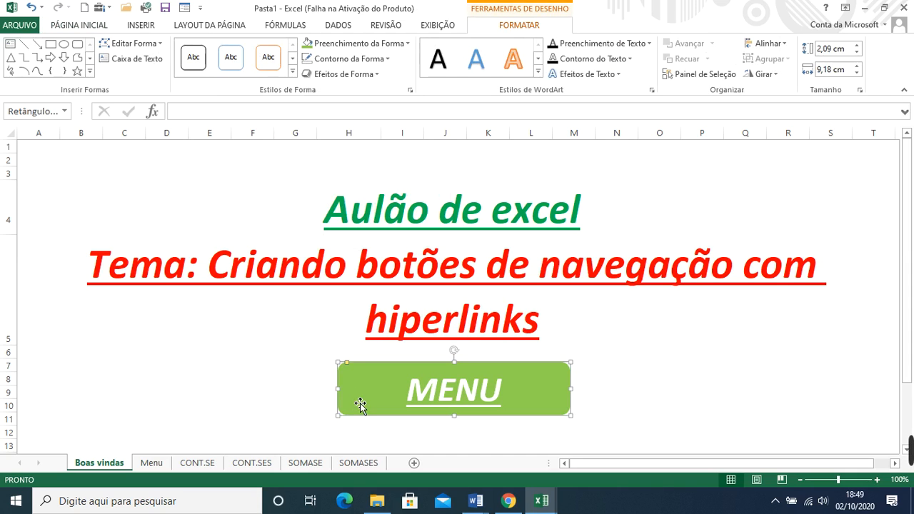
left_click(341, 74)
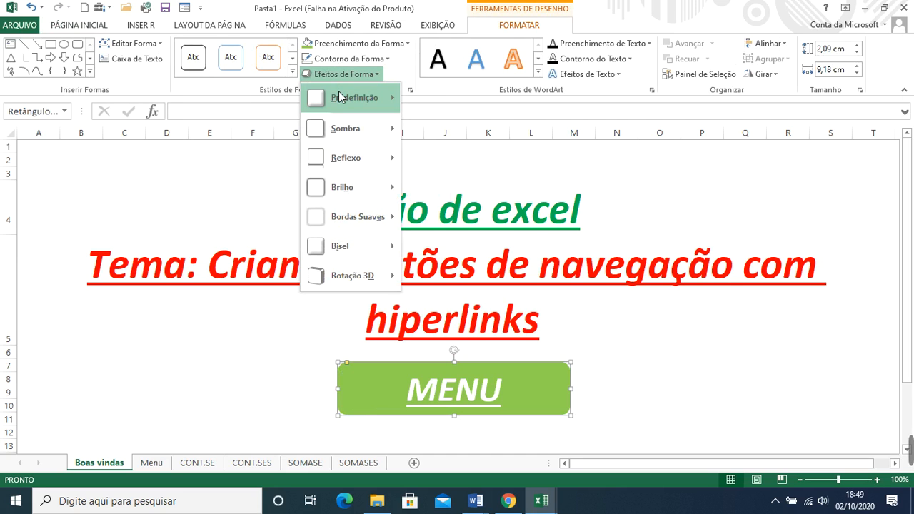
mouse_move(338, 91)
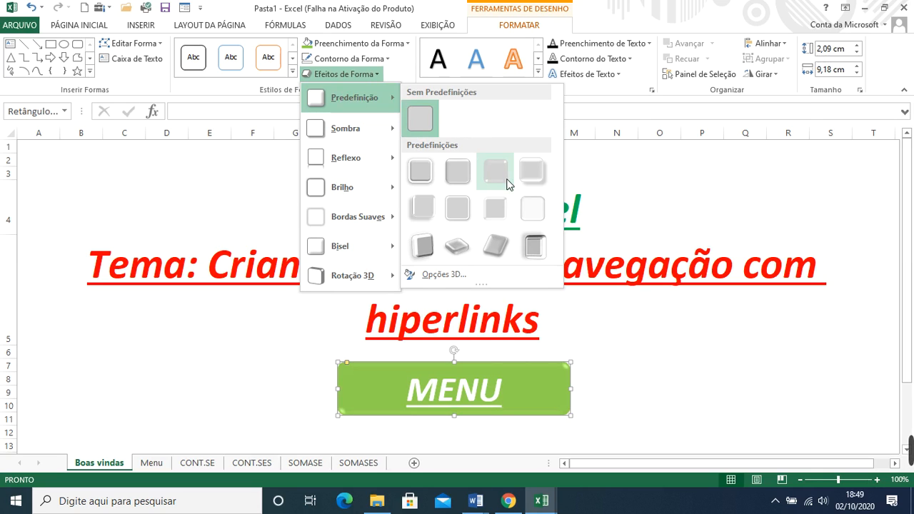
left_click(456, 177)
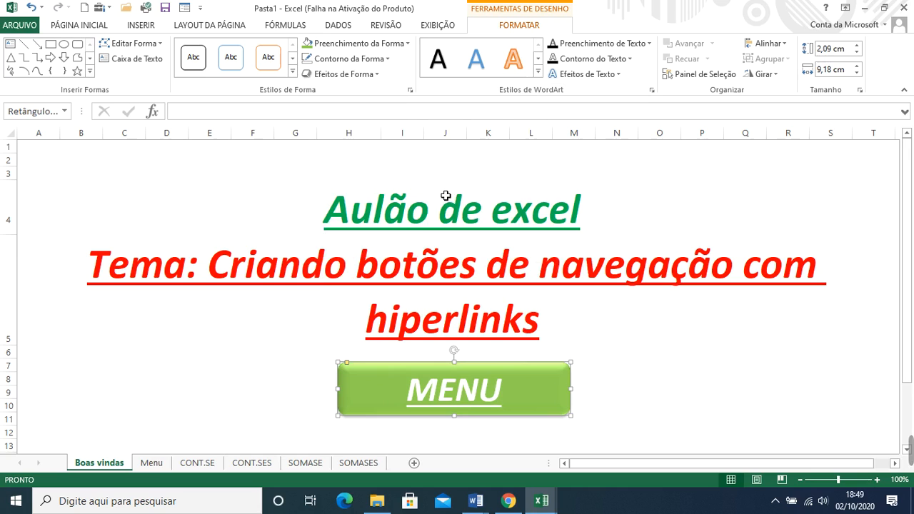
left_click(259, 396)
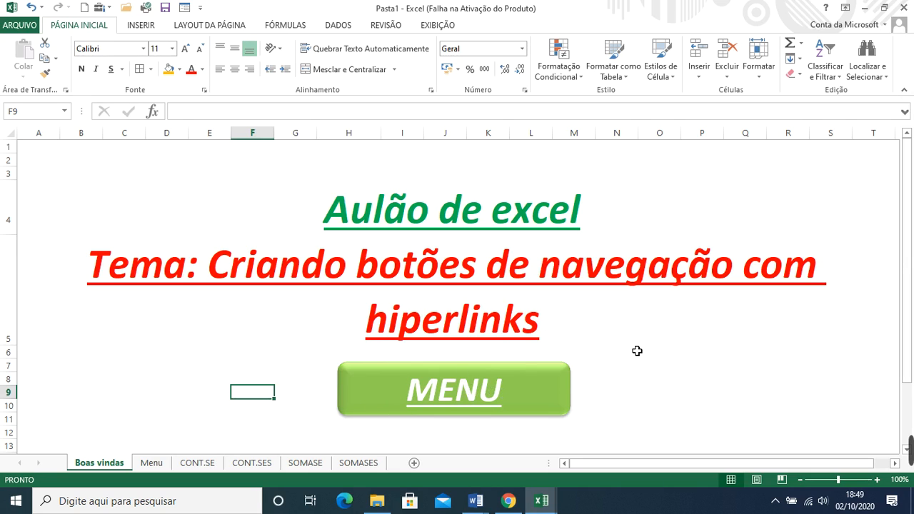
Step: Try a black fill on the MENU button and return it to the standard light green
left_click(377, 407)
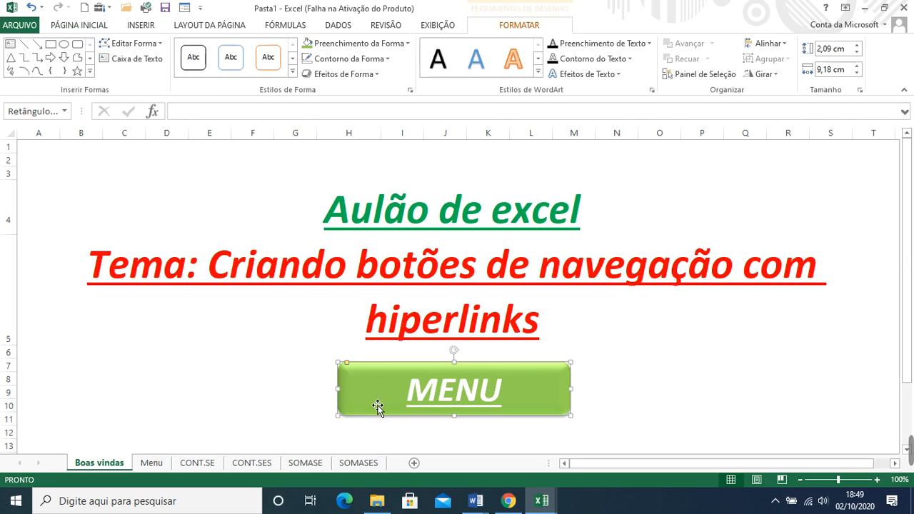
left_click(353, 43)
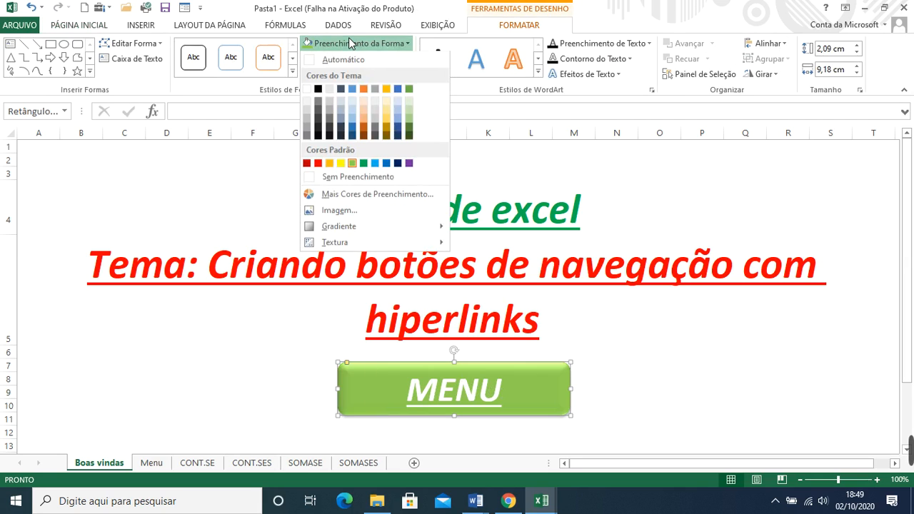
left_click(317, 91)
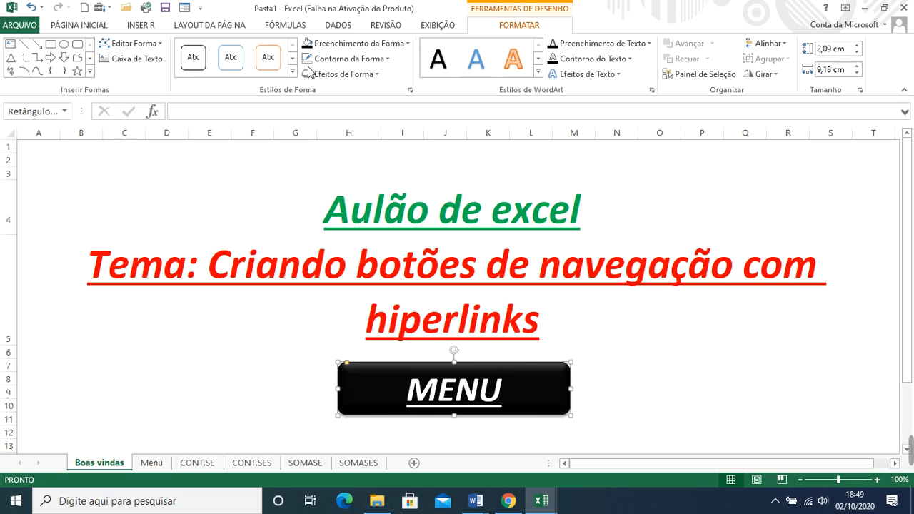
left_click(343, 45)
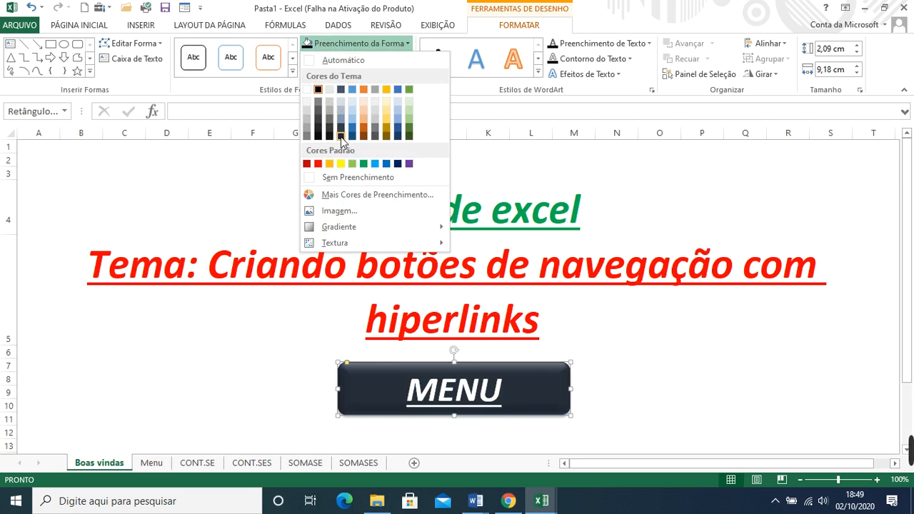
left_click(353, 165)
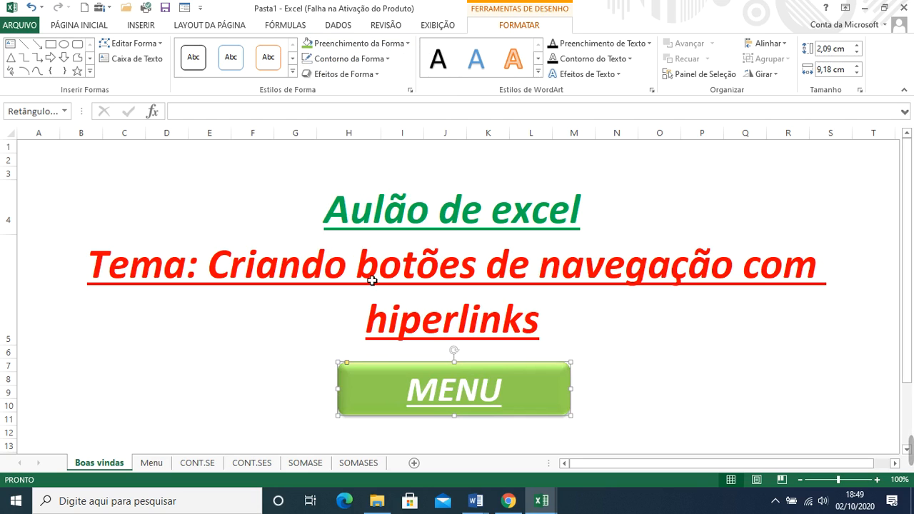
left_click(201, 384)
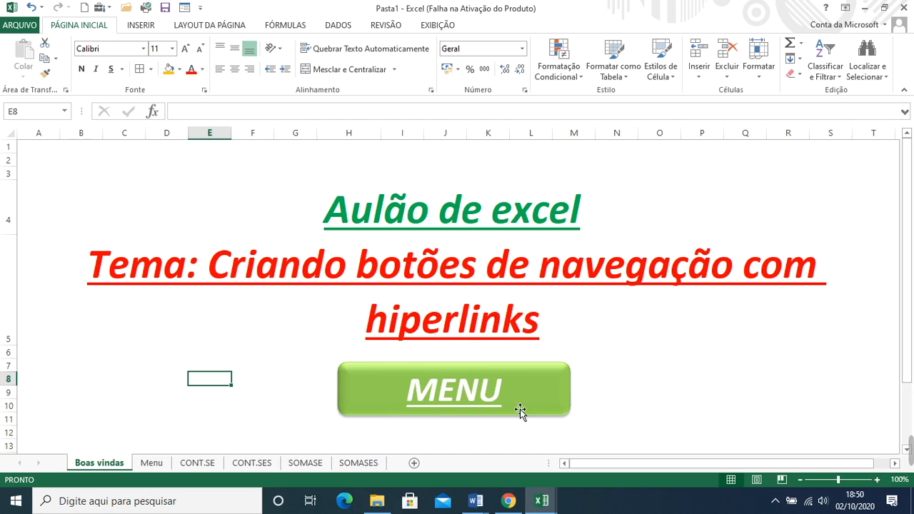
left_click(386, 405)
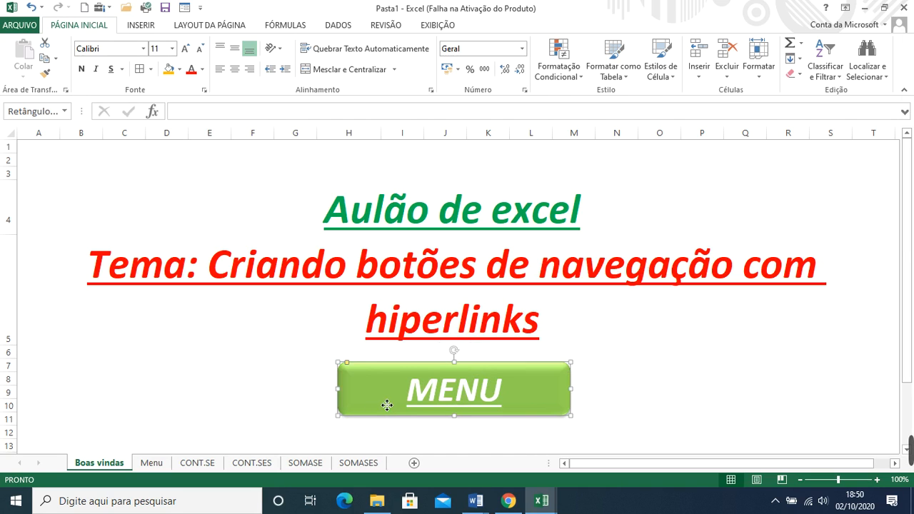
left_click(667, 384)
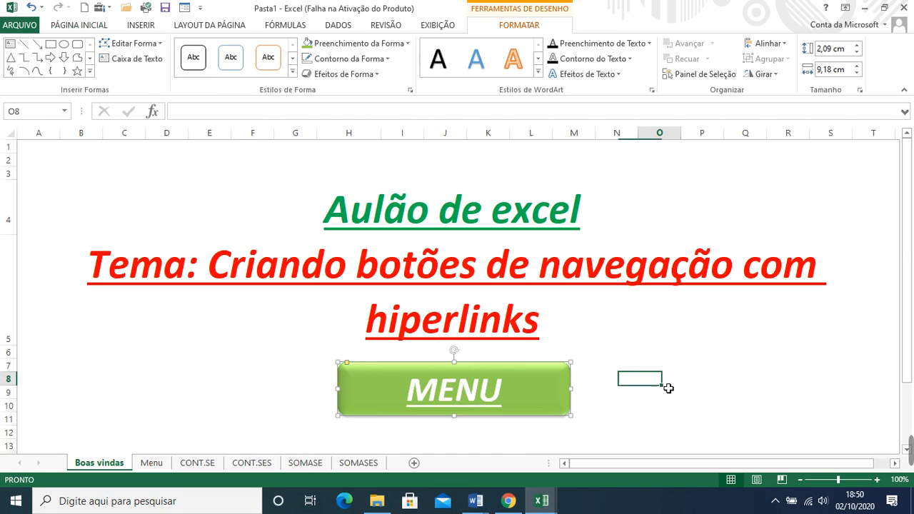
left_click(516, 402)
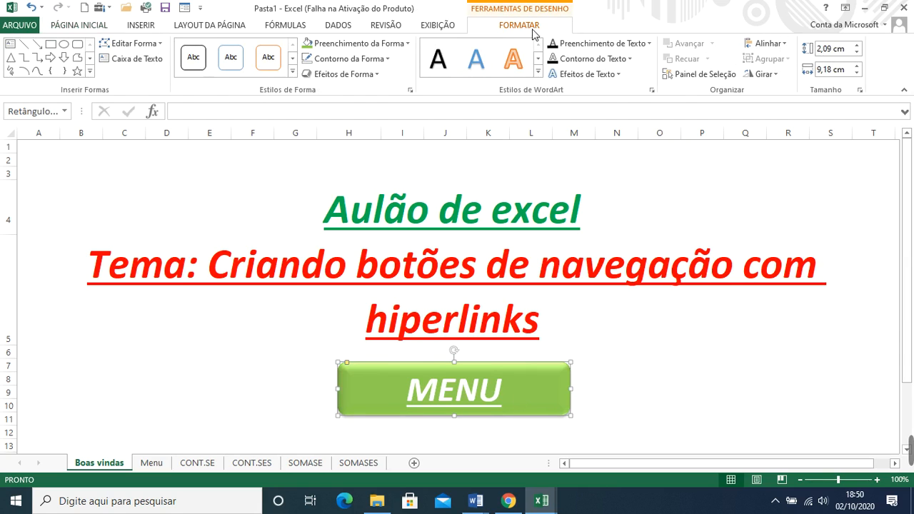
left_click(647, 385)
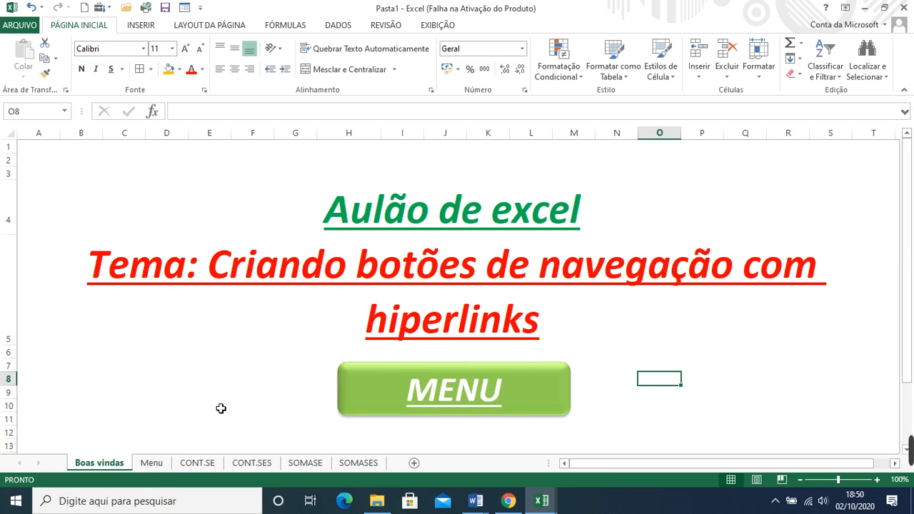
Step: Insert a hyperlink on the MENU button that points to cell A1 of the Menu sheet in this document
right_click(373, 393)
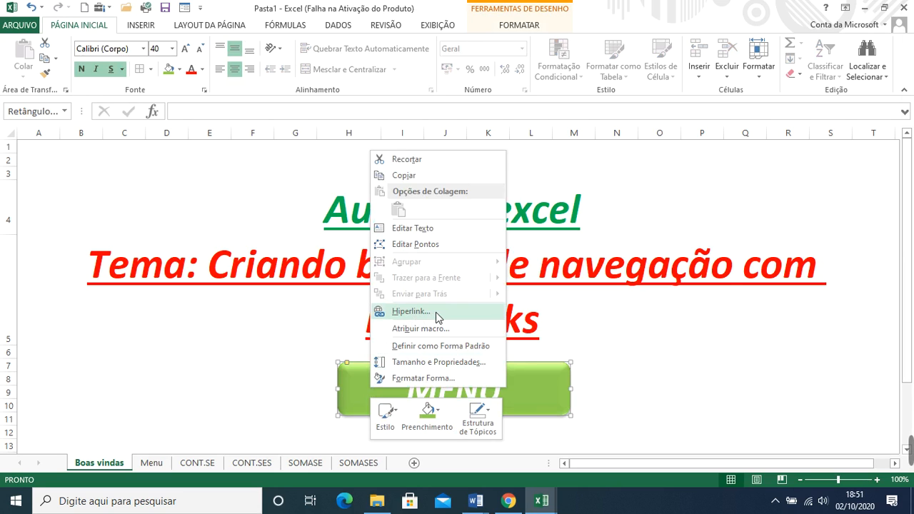
left_click(436, 313)
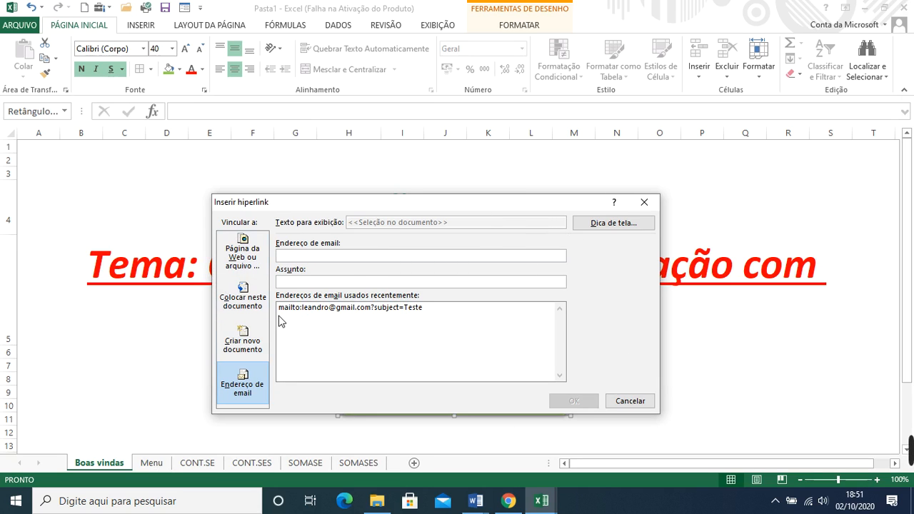
left_click(234, 306)
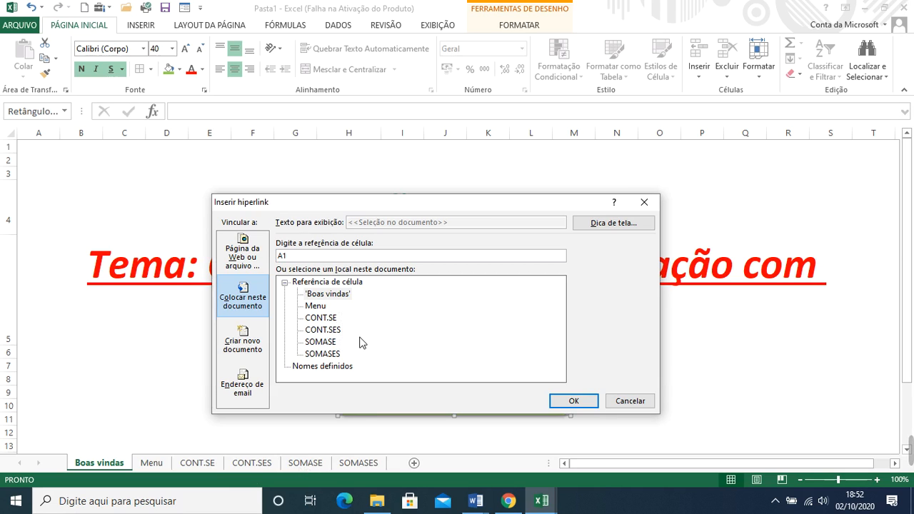
left_click(313, 306)
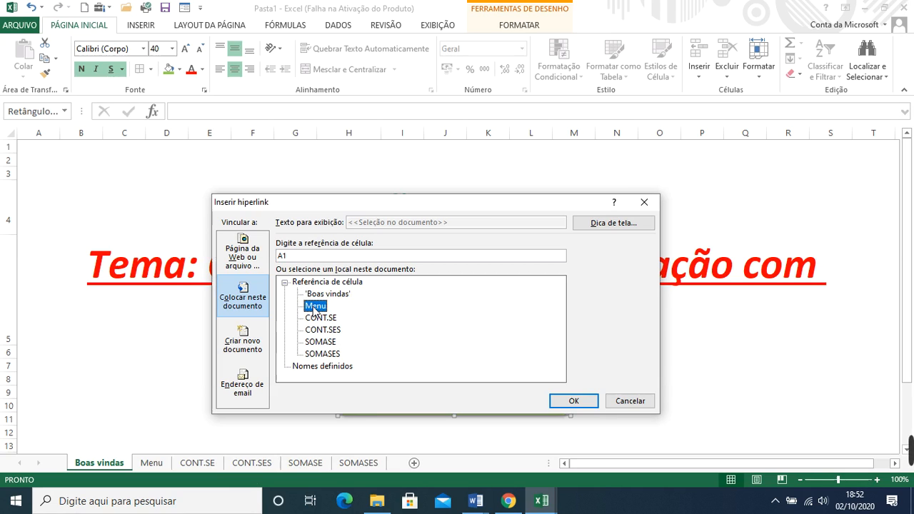
left_click(568, 403)
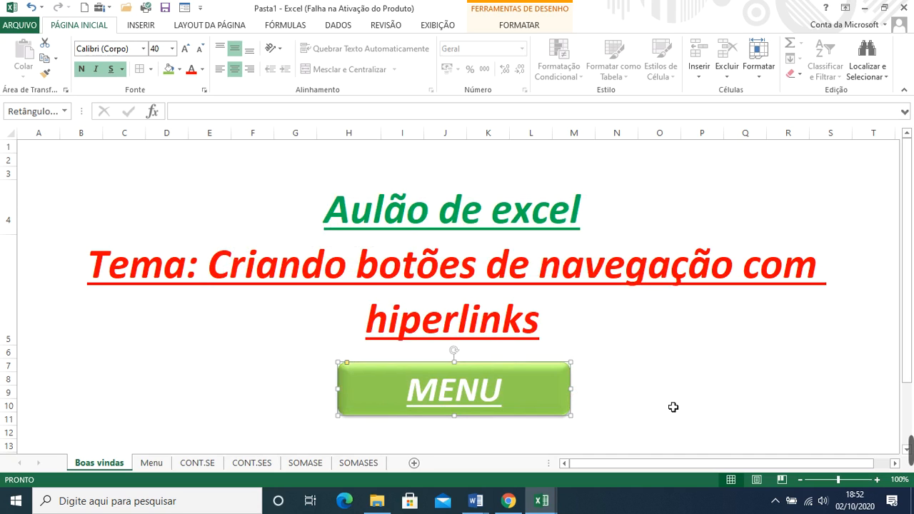
Step: Test the MENU button's hyperlink to the Menu sheet and return to the Boas vindas sheet
left_click(763, 354)
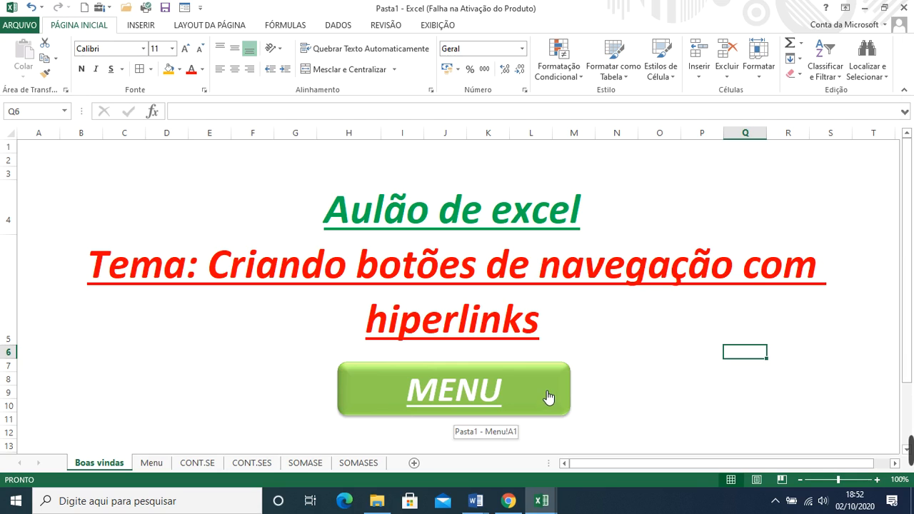
left_click(537, 408)
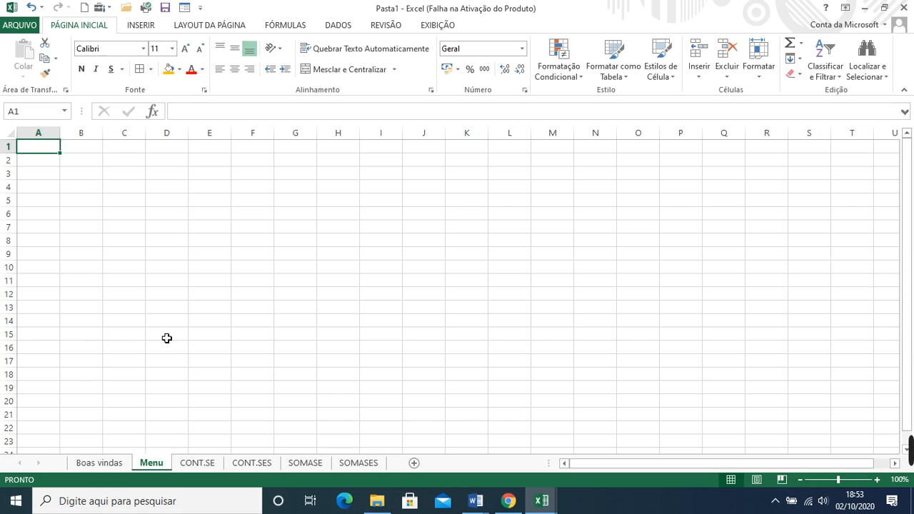
left_click(102, 463)
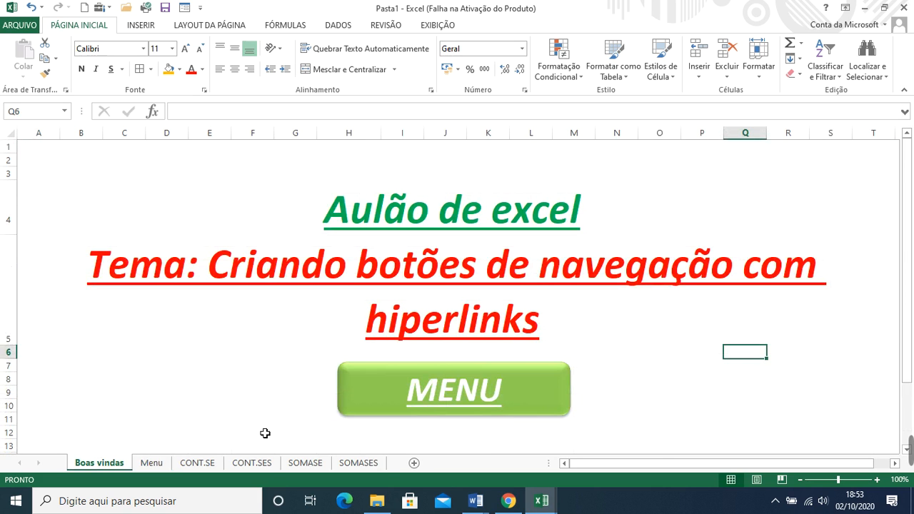
Step: Follow the MENU button to the Menu sheet and draw a rounded rectangle about 5.08 by 1.54 cm over columns A–D, rows 2–5
left_click(517, 389)
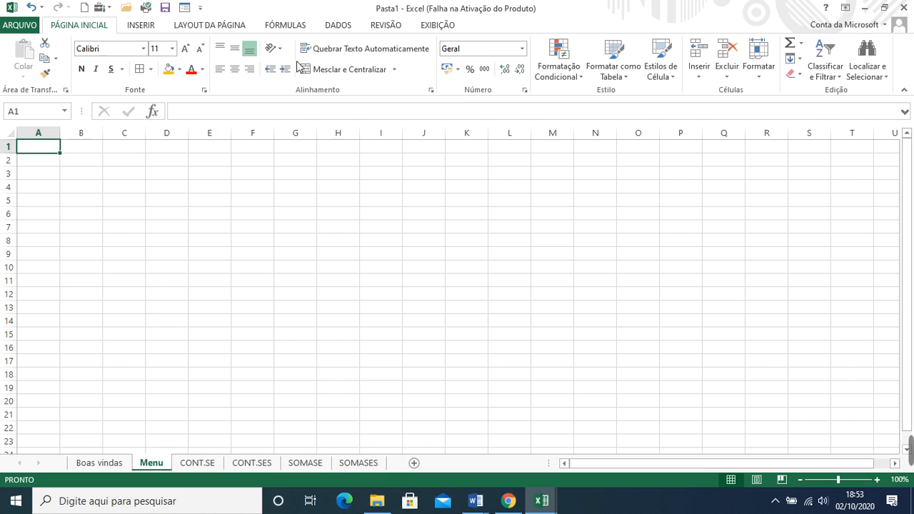
left_click(141, 25)
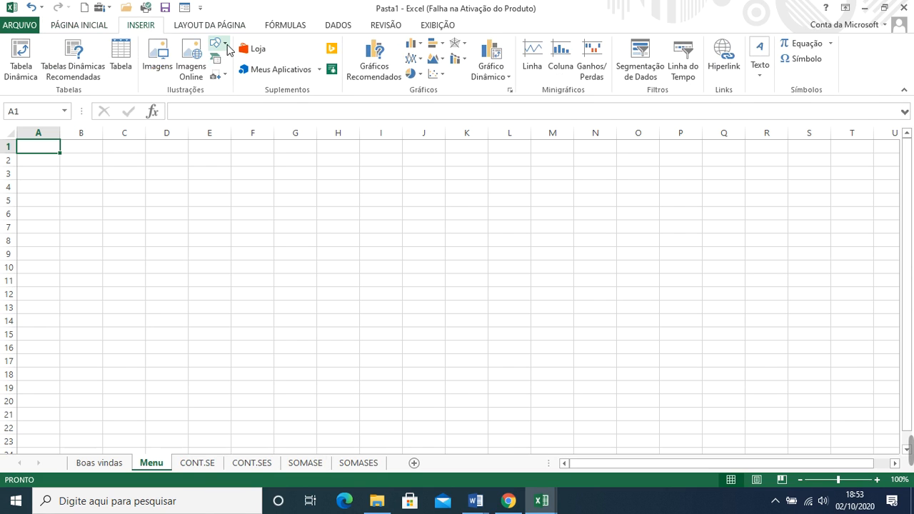
left_click(227, 47)
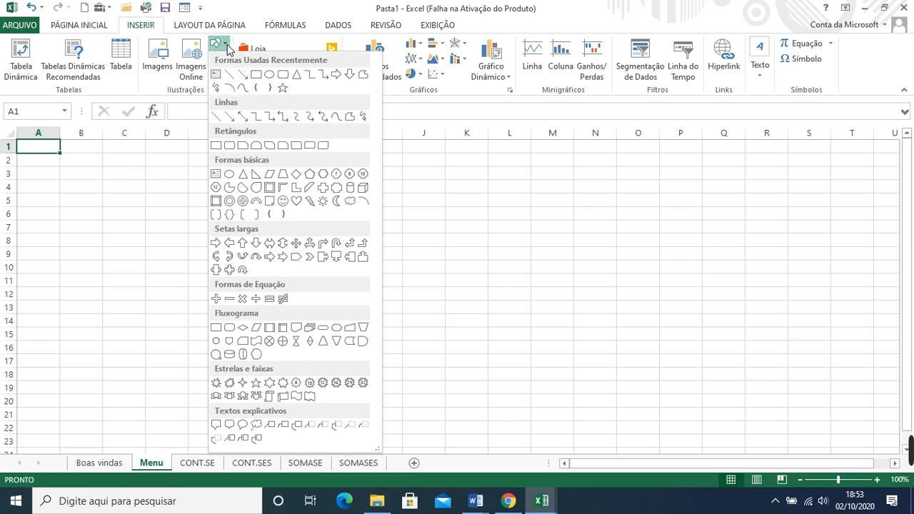
left_click(282, 76)
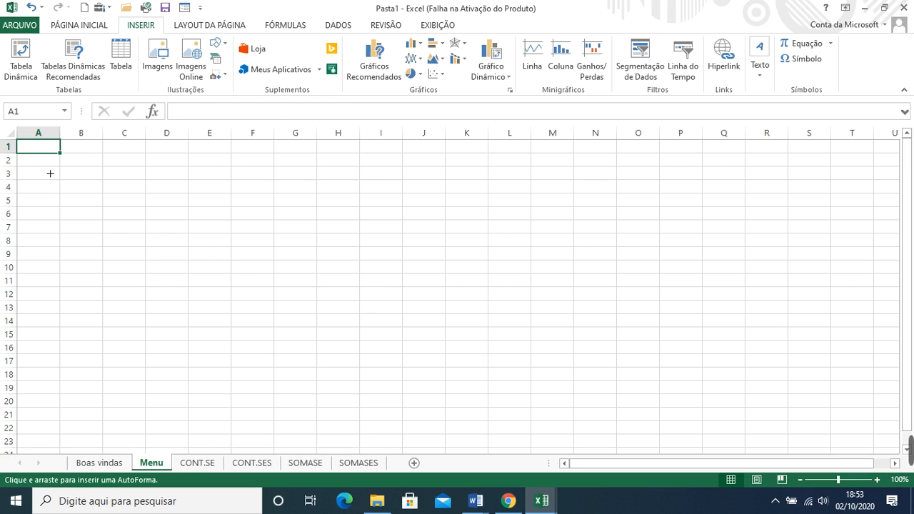
mouse_move(40, 163)
left_mouse_down()
mouse_move(163, 226)
mouse_move(188, 208)
mouse_move(182, 215)
mouse_move(171, 202)
left_mouse_up()
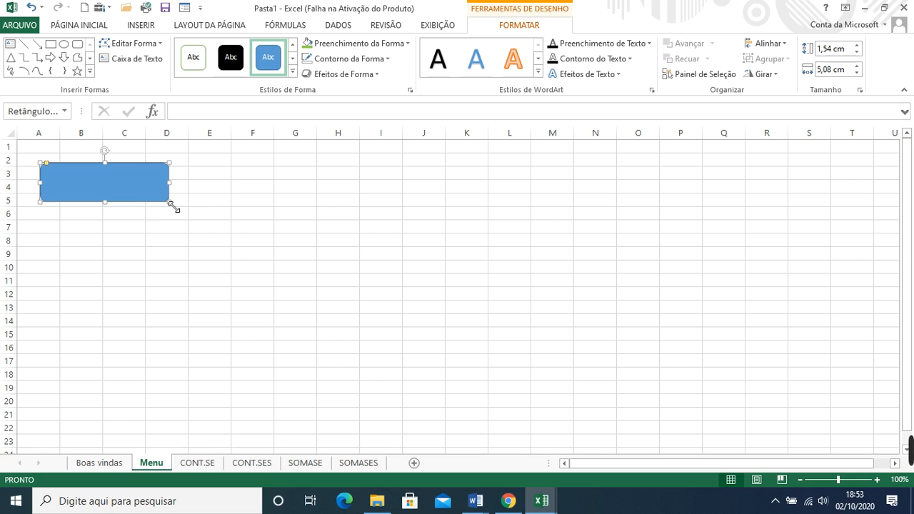
Step: Make three copies of the blank rounded rectangle and stack them in a column below the original
left_click(612, 205)
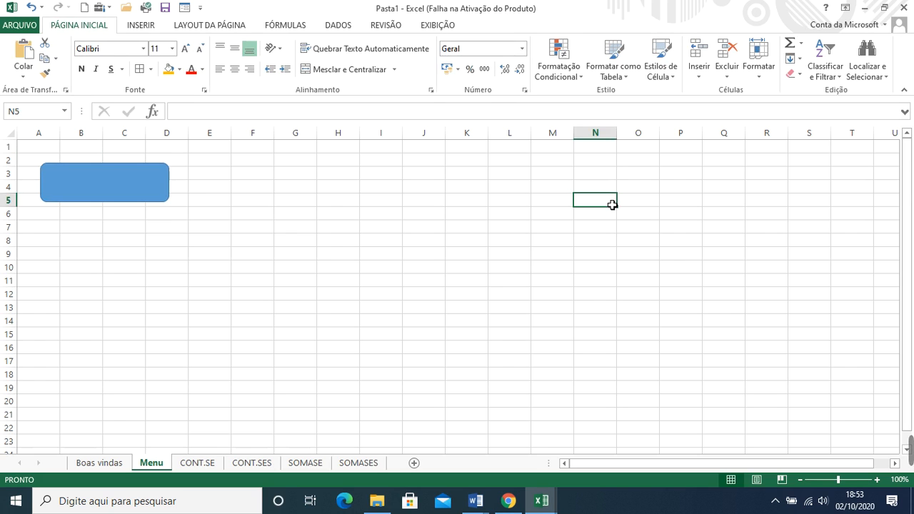
key("ctrl+v")
key("ctrl+d")
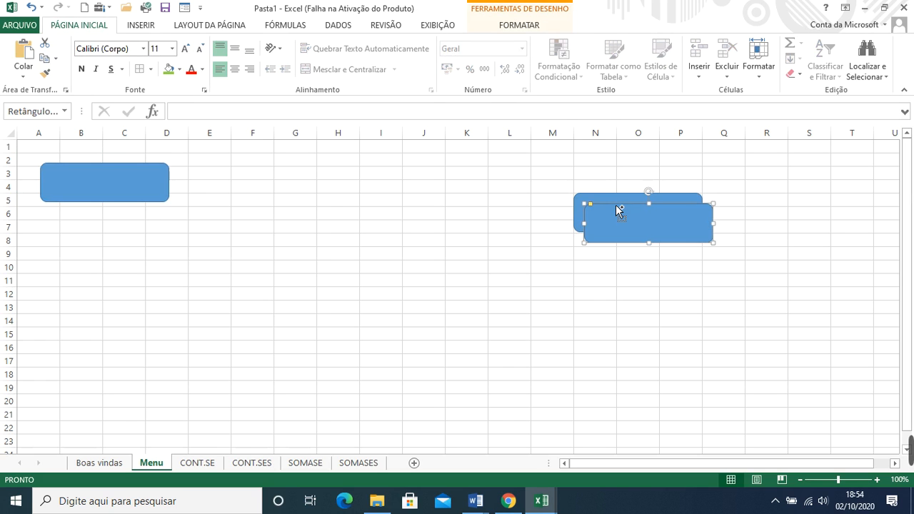
key("ctrl+d")
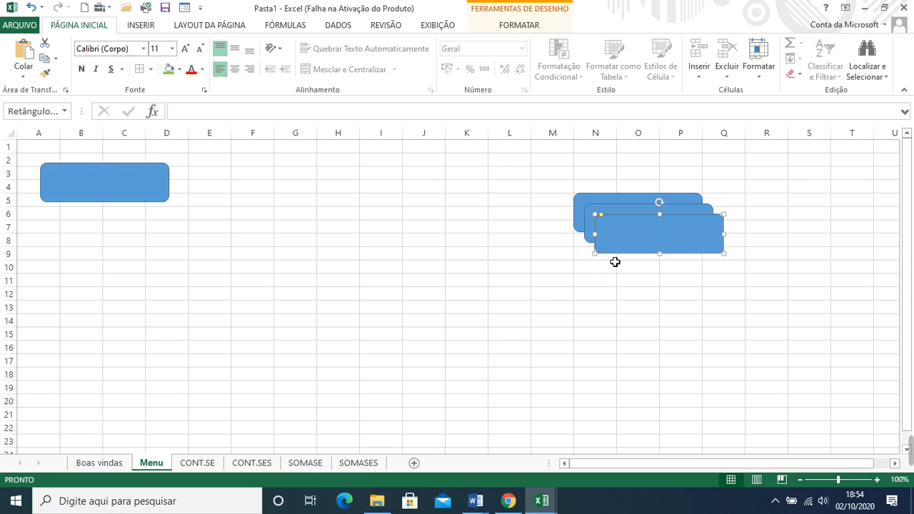
left_click_drag(638, 253, 83, 254)
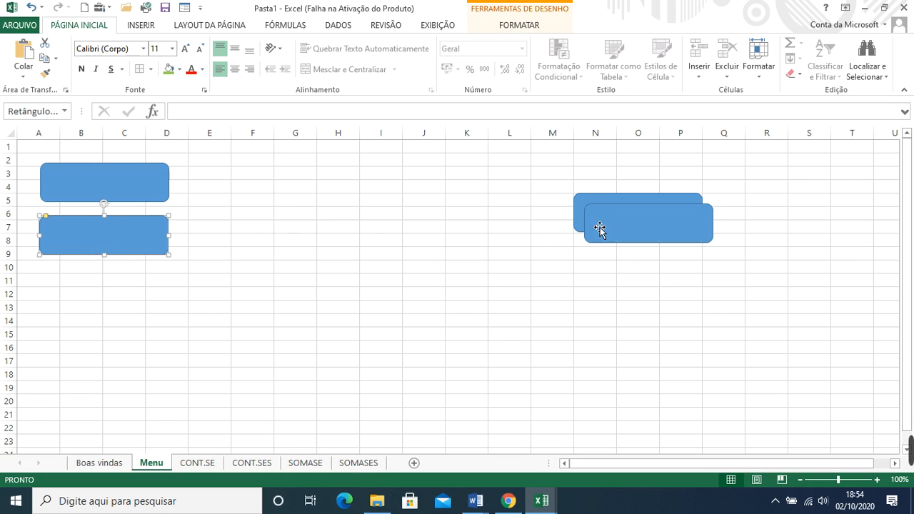
left_click_drag(600, 228, 60, 291)
left_click_drag(631, 230, 103, 348)
left_click(341, 241)
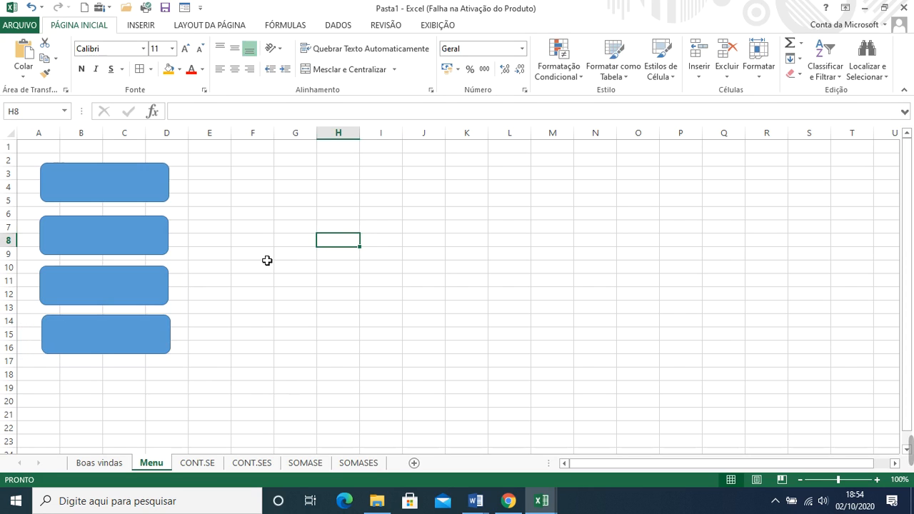
Step: Hide the gridlines on the Menu sheet
left_click(443, 28)
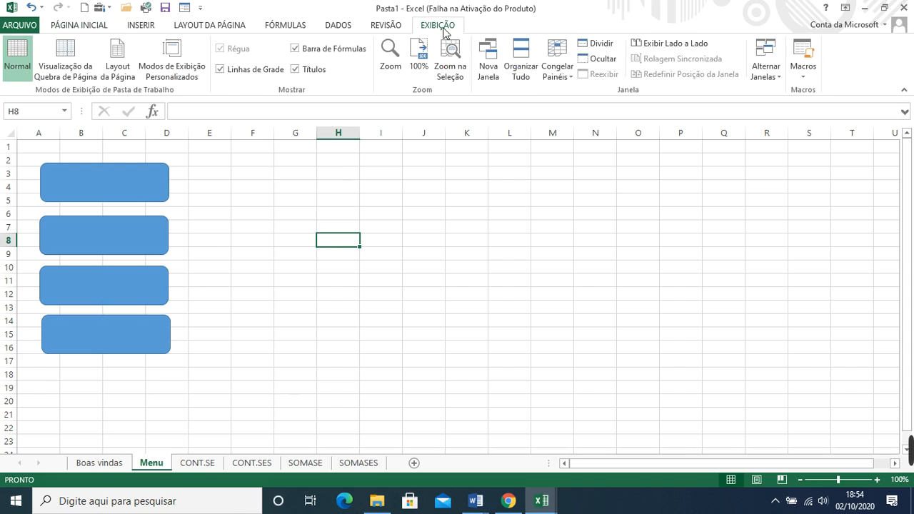
left_click(219, 70)
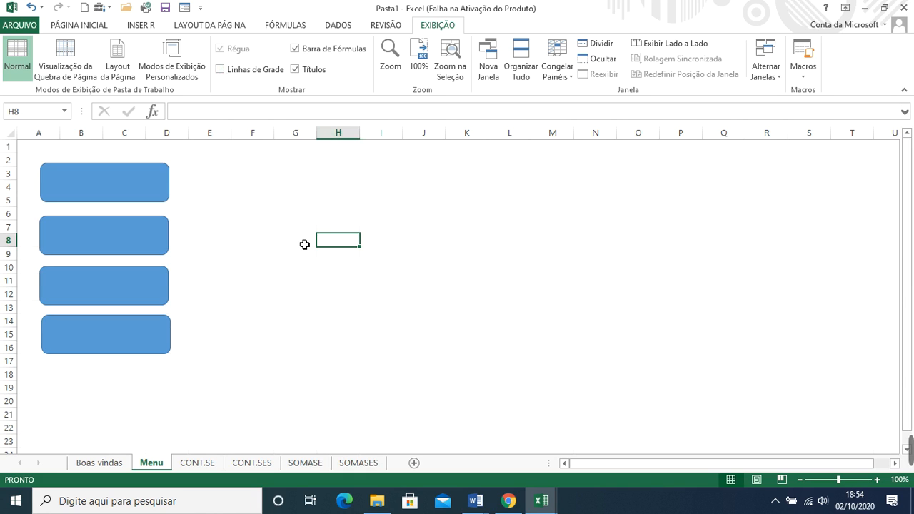
Step: Nudge the lowest rectangle slightly so it lines up and spaces evenly with the ones above
left_click(167, 335)
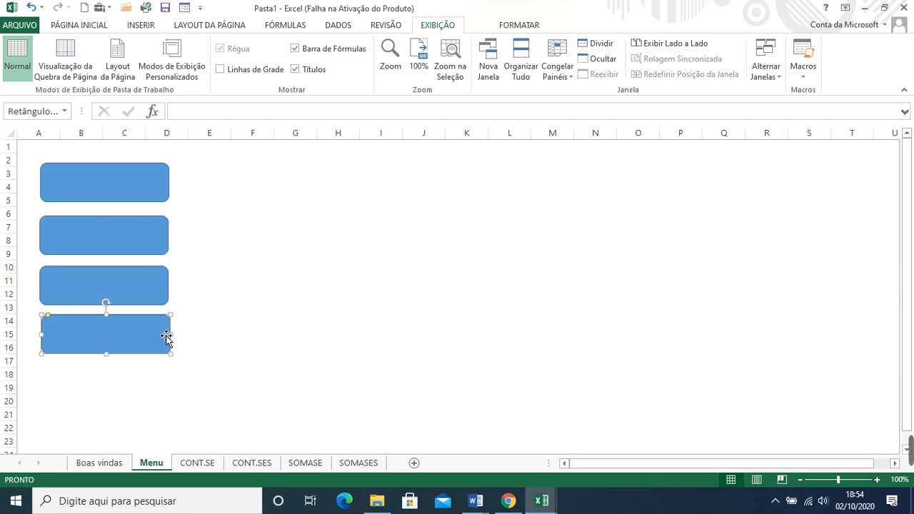
left_click_drag(167, 337, 166, 338)
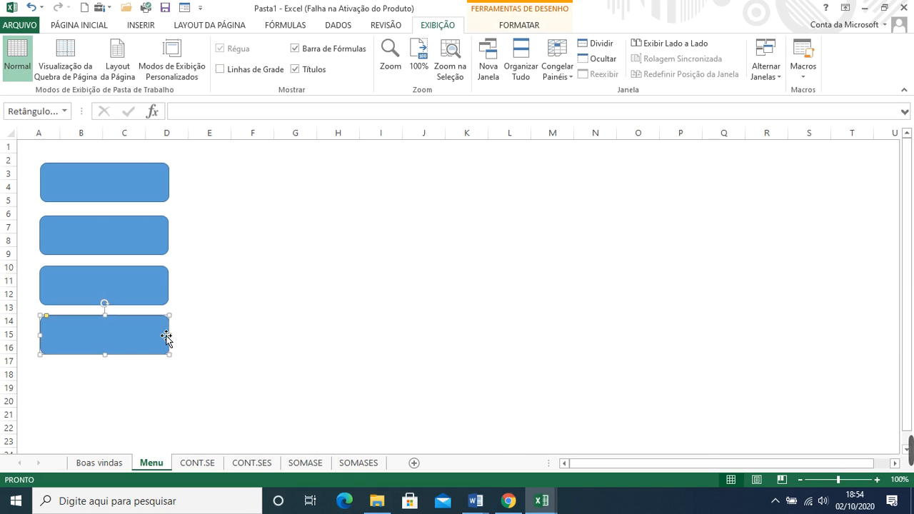
key("Down")
key("Down")
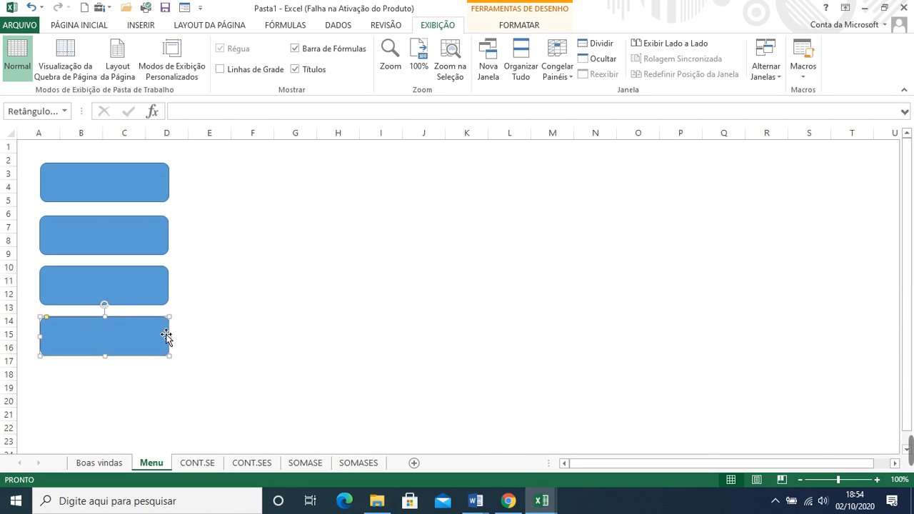
left_click(249, 238)
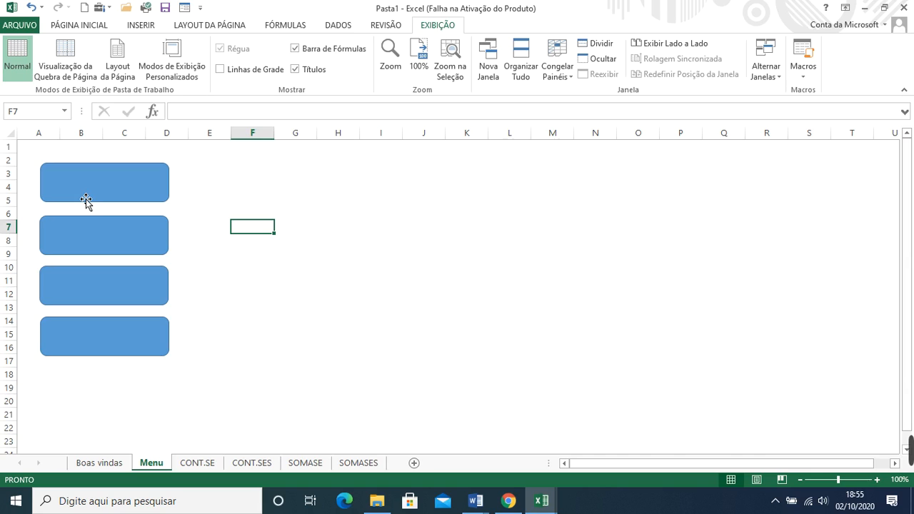
Step: Delete the three copied rectangles, keeping only the original at the top of the sheet
left_click(155, 249)
key("Delete")
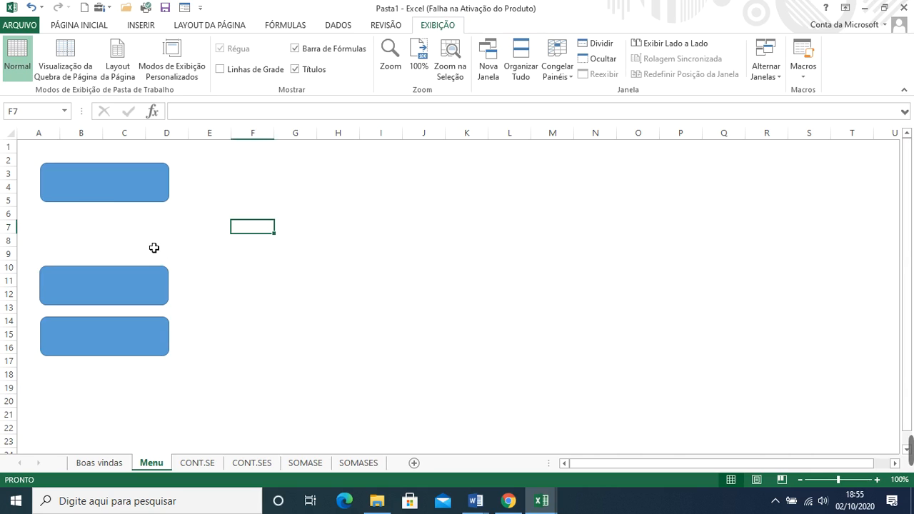
left_click(160, 292)
key("Delete")
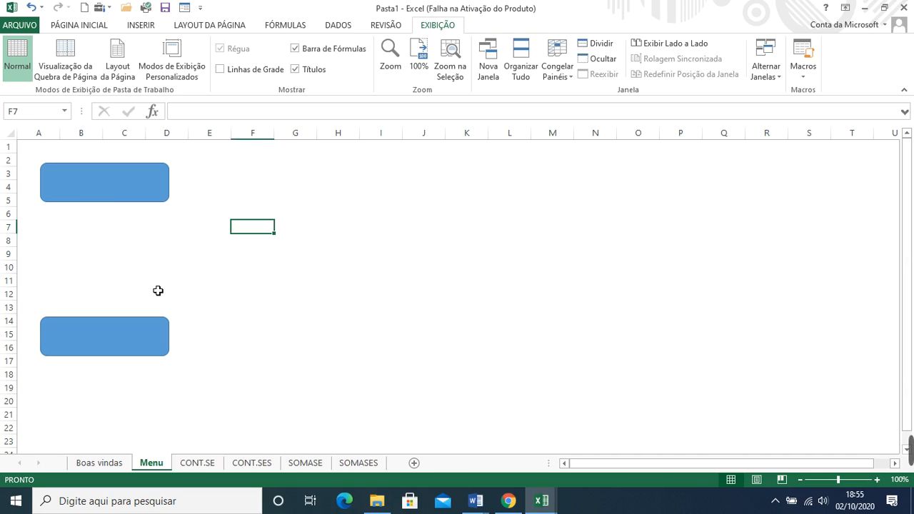
left_click(156, 335)
key("Delete")
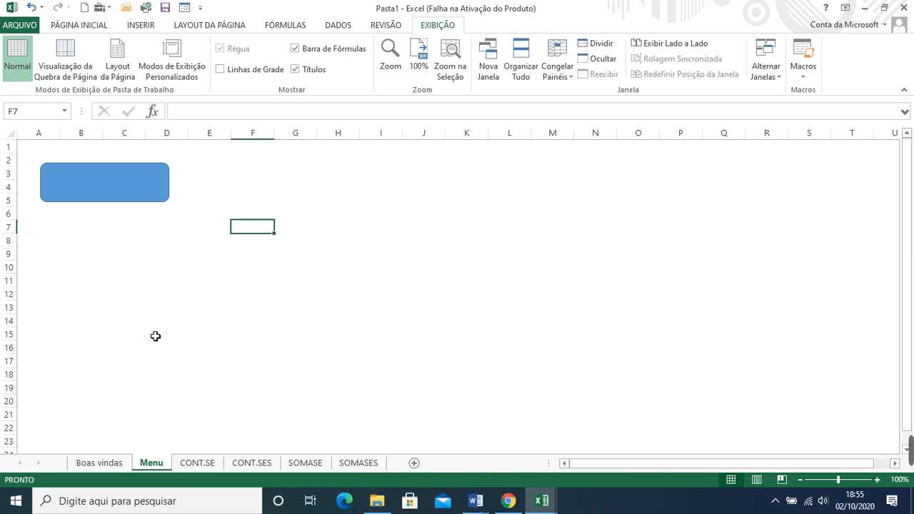
Step: Label the remaining rounded rectangle CONT.SE
left_click(155, 186)
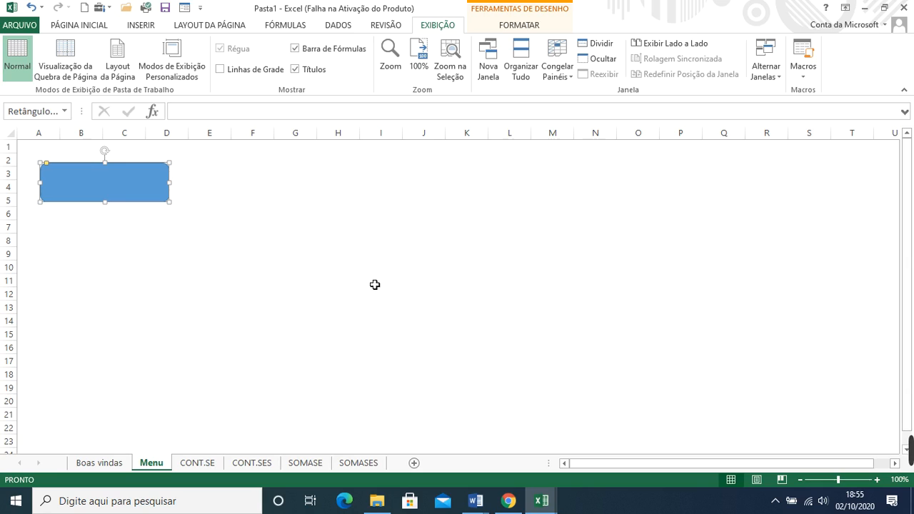
type("CONT.SE")
left_click(96, 27)
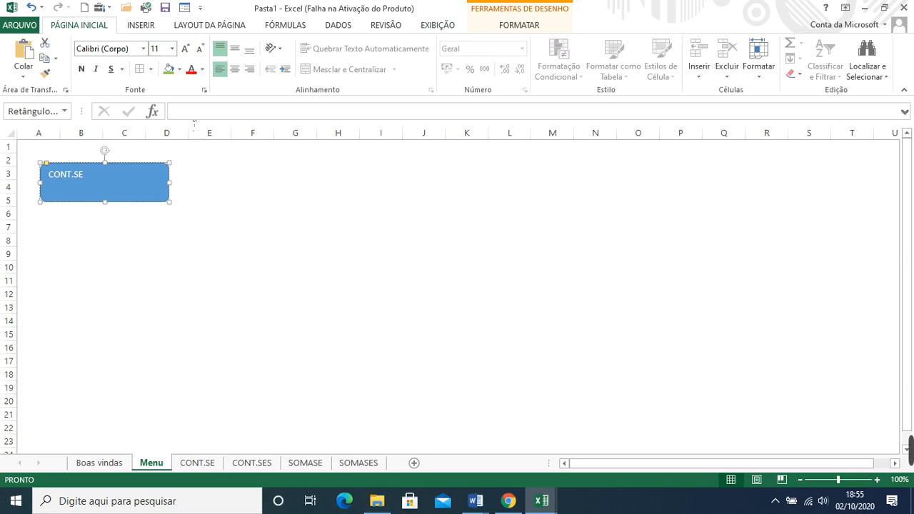
left_click_drag(87, 182, 61, 186)
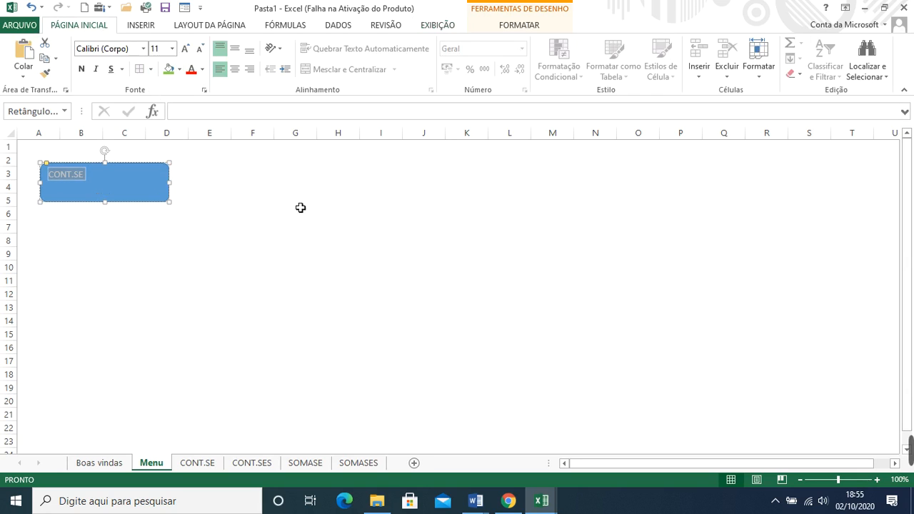
left_click(237, 280)
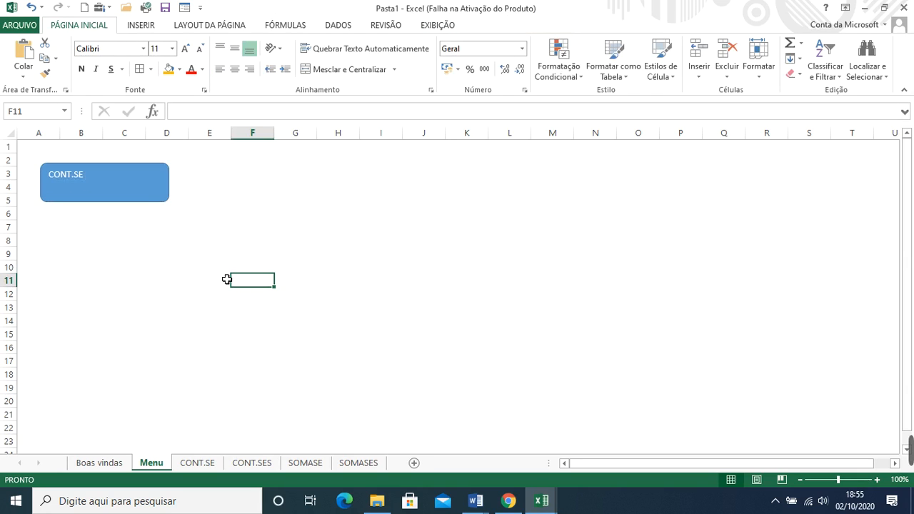
Step: Set the CONT.SE label's font size to 20 and centre it horizontally and vertically in the shape
left_click(157, 192)
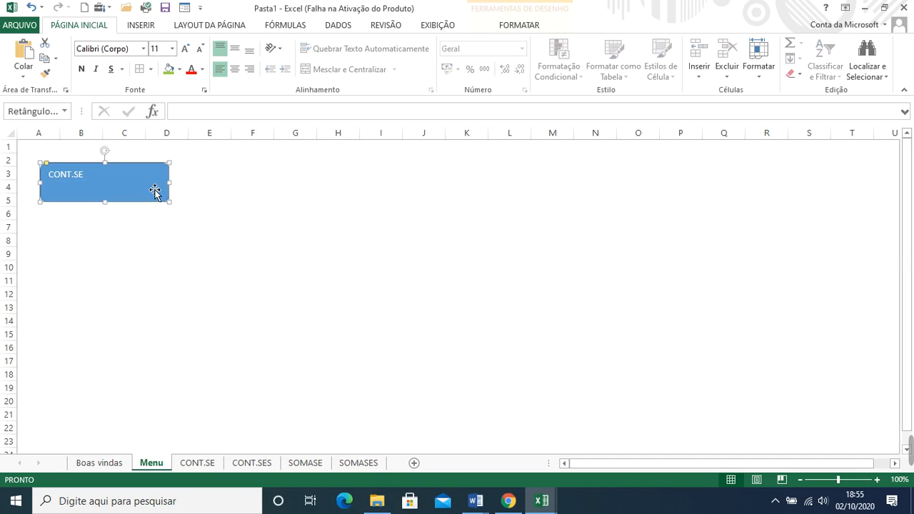
left_click(186, 50)
left_click(186, 49)
left_click(186, 49)
left_click(186, 50)
left_click(186, 50)
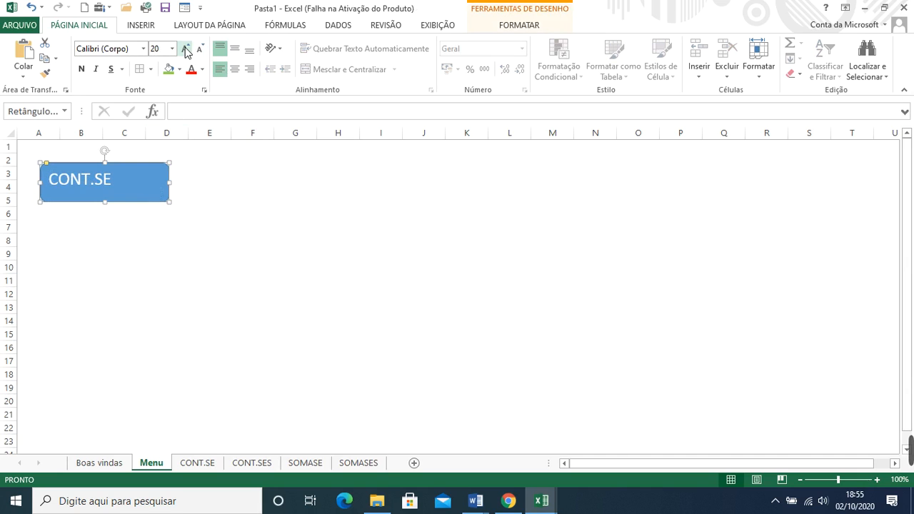
left_click(234, 48)
left_click(235, 69)
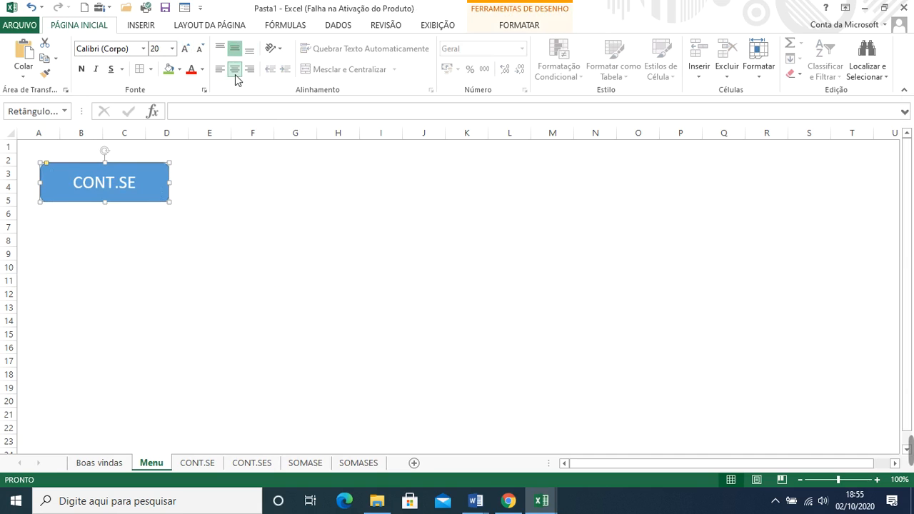
Step: Make the CONT.SE label bold and italic
left_click(81, 71)
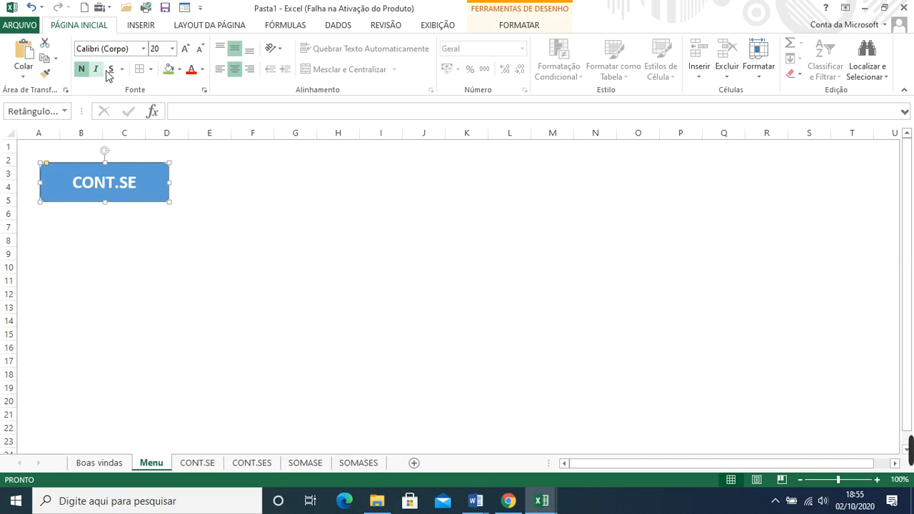
left_click(97, 70)
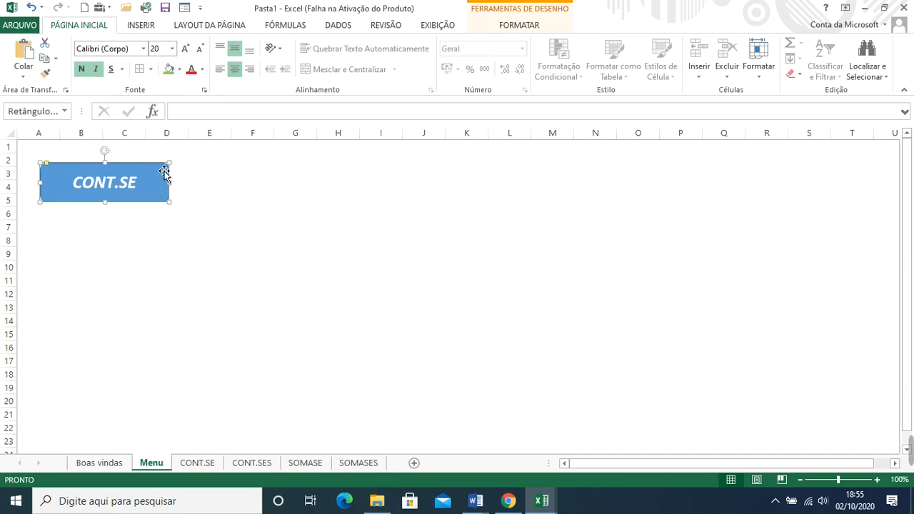
left_click(259, 241)
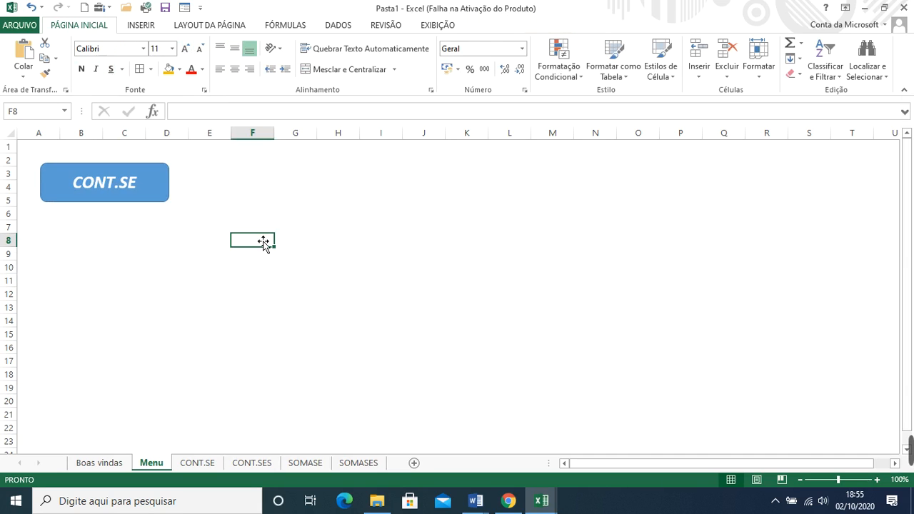
Step: Fill the CONT.SE button with the dark gold theme colour
left_click(168, 184)
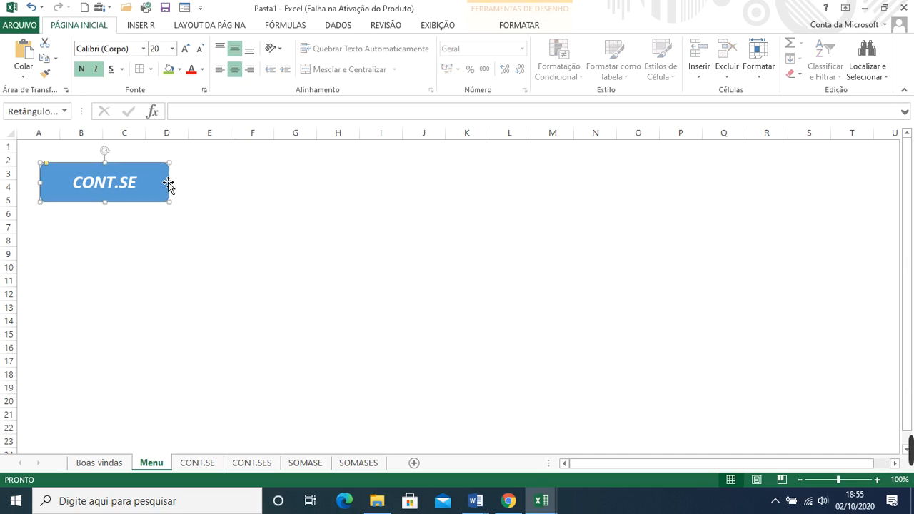
left_click(532, 27)
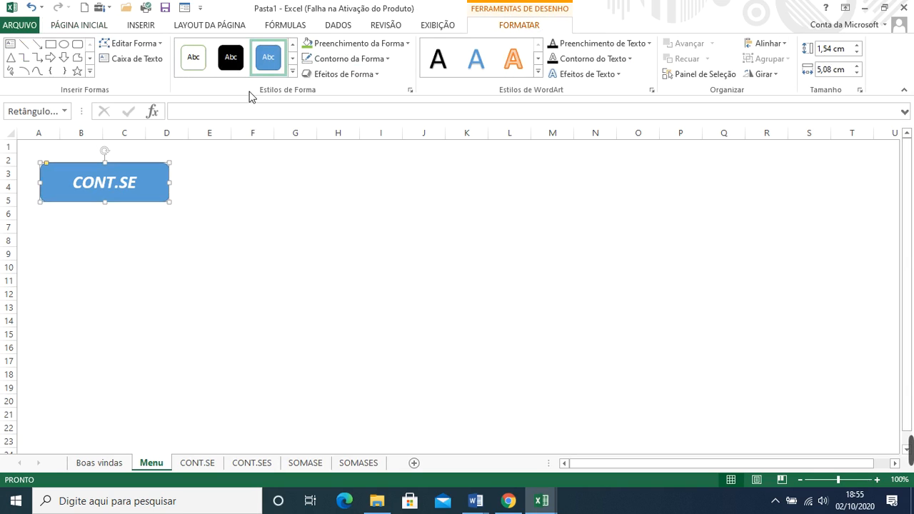
left_click(328, 44)
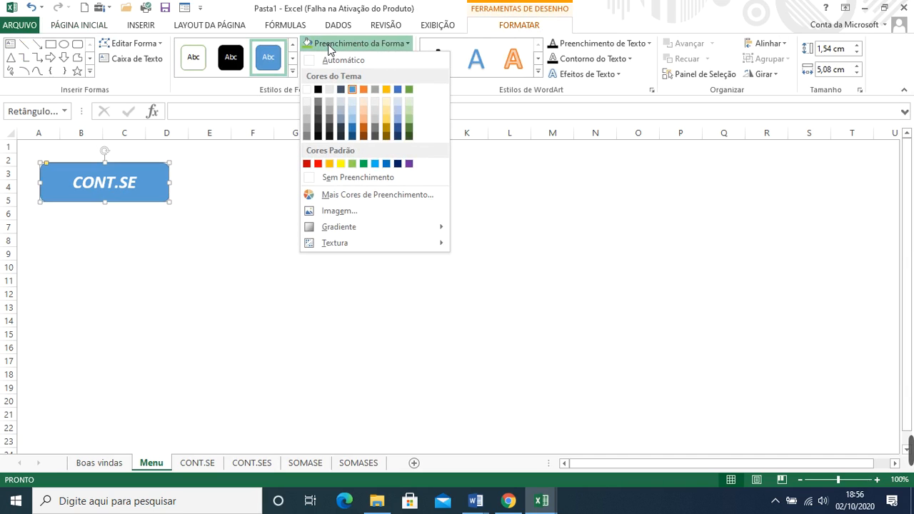
left_click(386, 130)
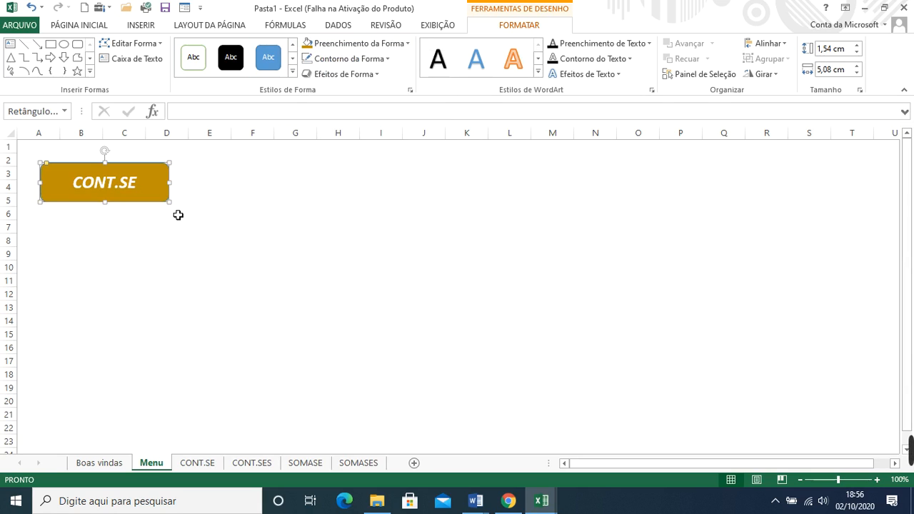
Step: Apply the second preset shape effect (Predefinição) to the CONT.SE button for a raised look
left_click(331, 74)
mouse_move(344, 91)
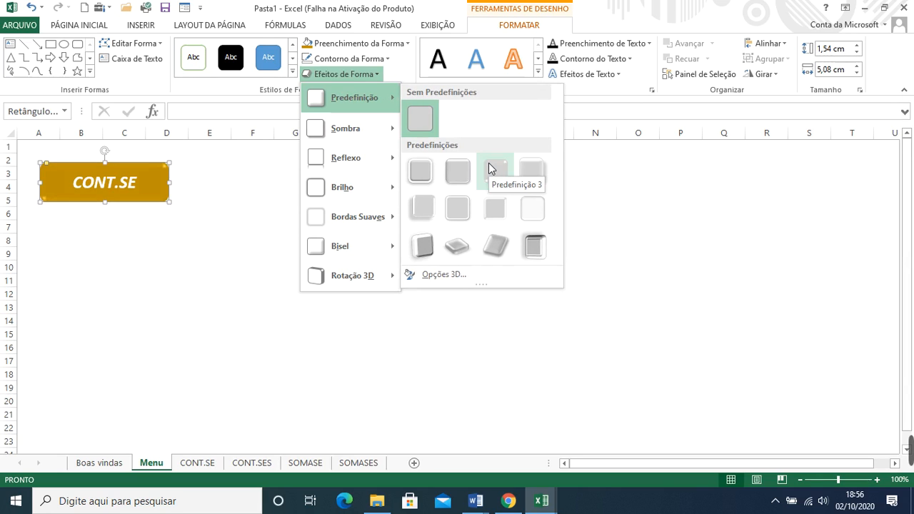
left_click(450, 178)
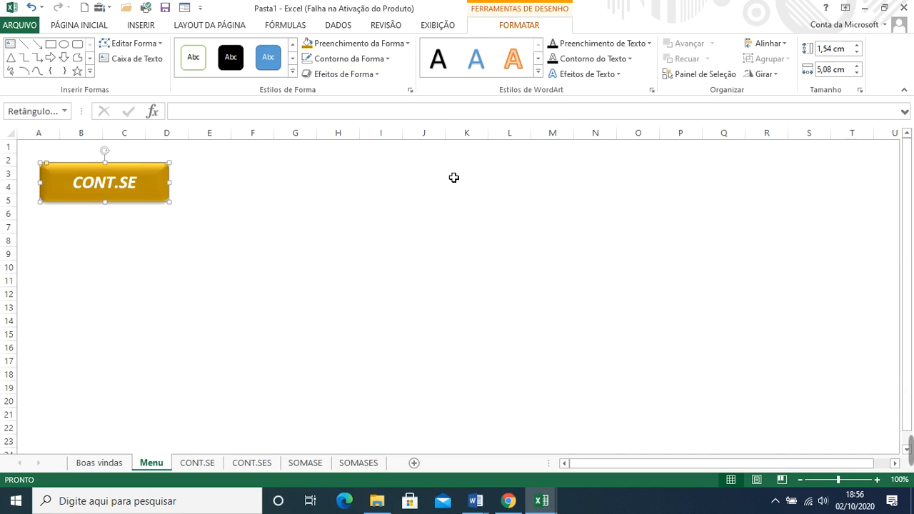
Step: Paste three copies of the CONT.SE button below the original on the Menu sheet
left_click(454, 187)
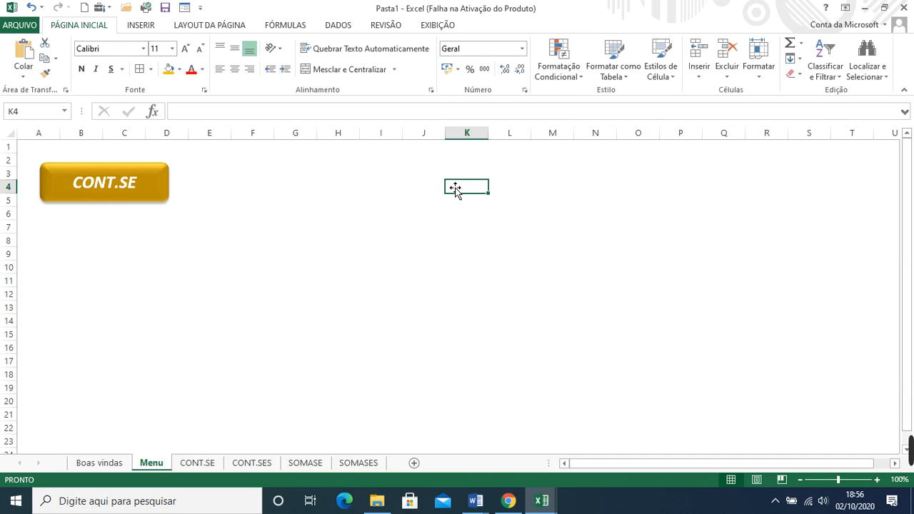
left_click(77, 219)
key("ctrl+v")
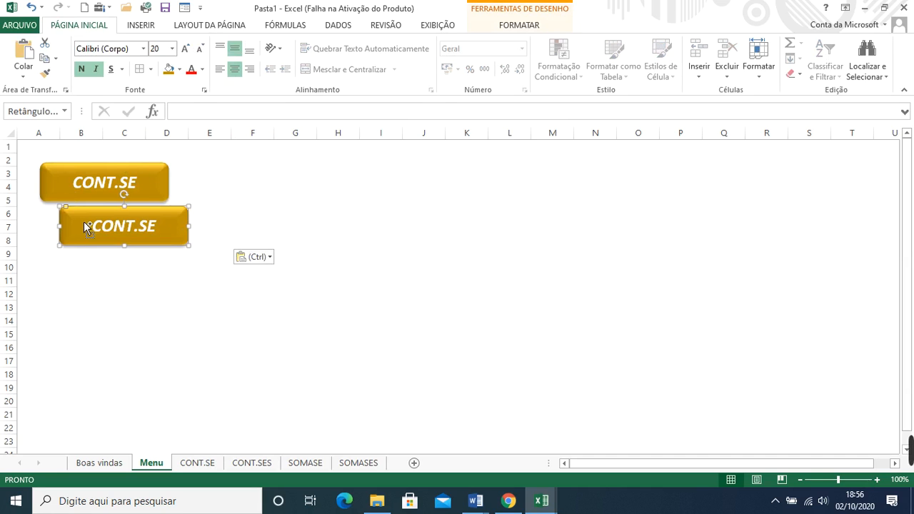
key("ctrl+v")
key("ctrl+v")
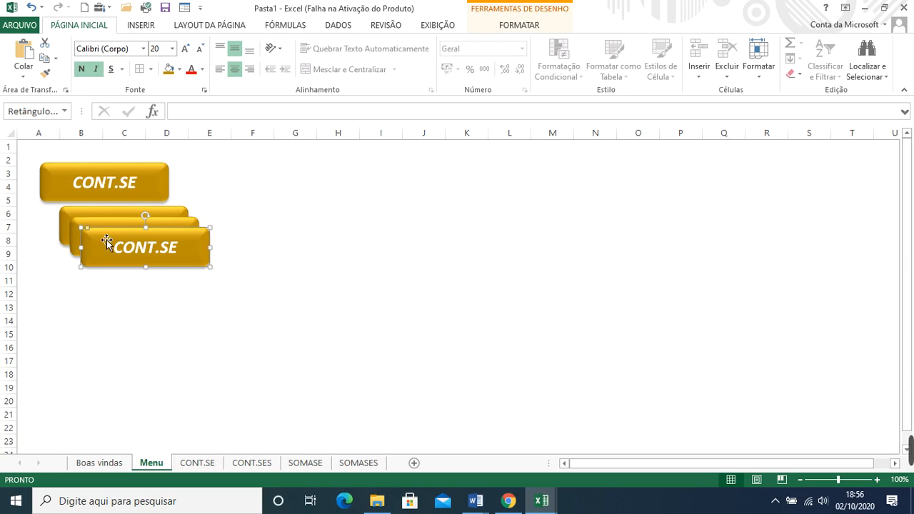
Step: Arrange the three copied buttons in a vertical column under the original CONT.SE button, lined up with its edges
left_click(193, 260)
left_click_drag(193, 261, 150, 336)
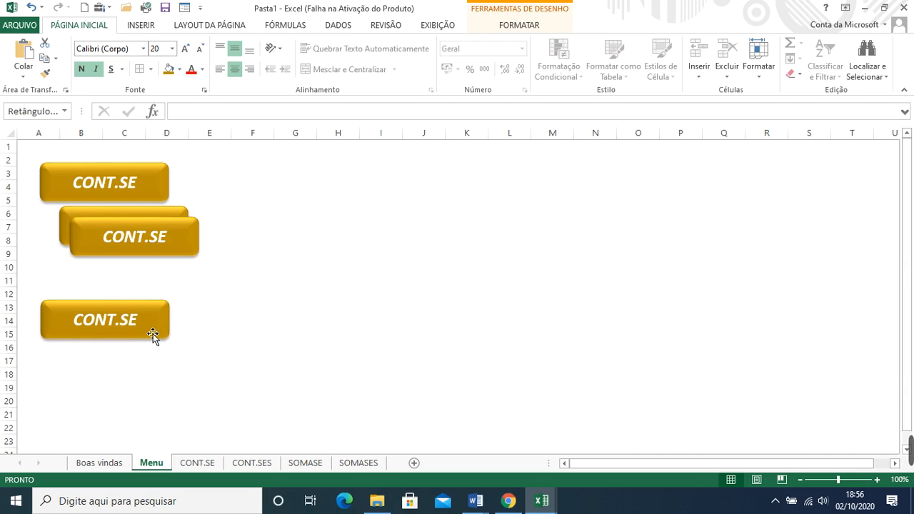
left_click_drag(194, 250, 166, 278)
left_click_drag(183, 240, 163, 241)
left_click(255, 297)
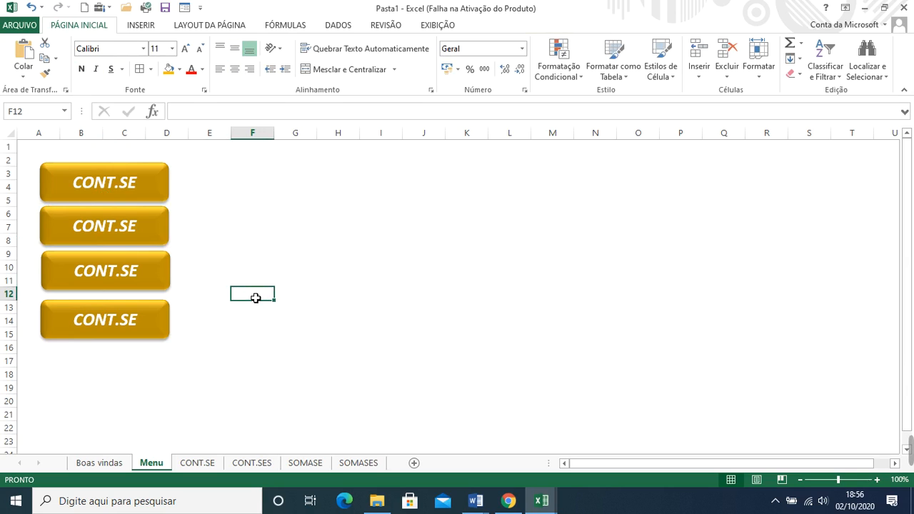
Step: Change the label of the second button in the column to CONT.SES
left_click(138, 231)
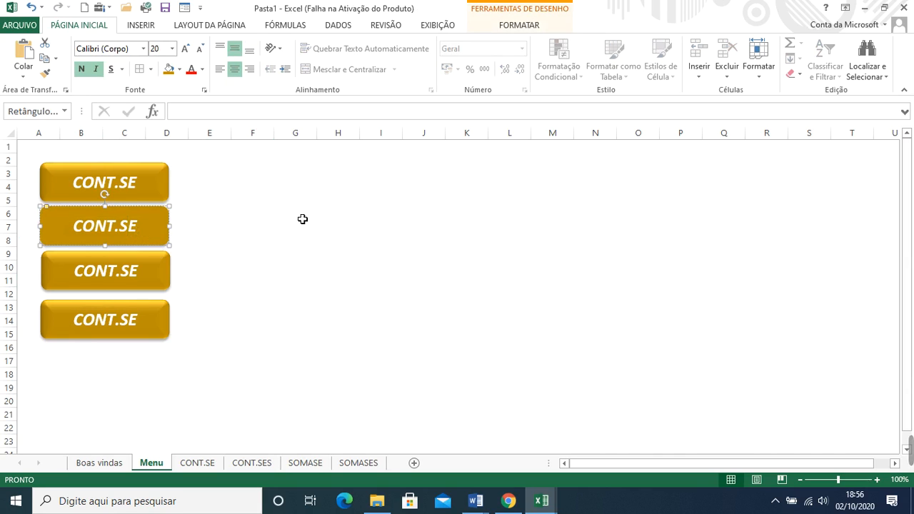
key("BackSpace")
key("BackSpace")
key("BackSpace")
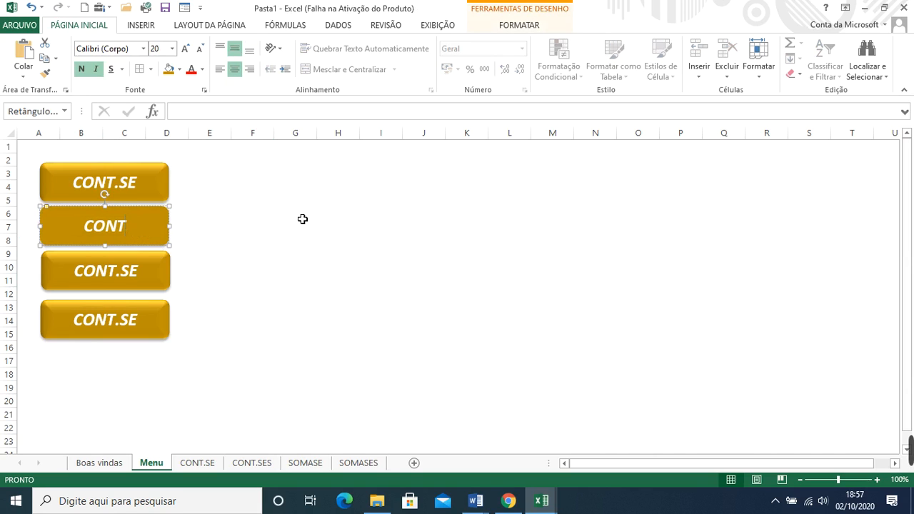
type(".SES")
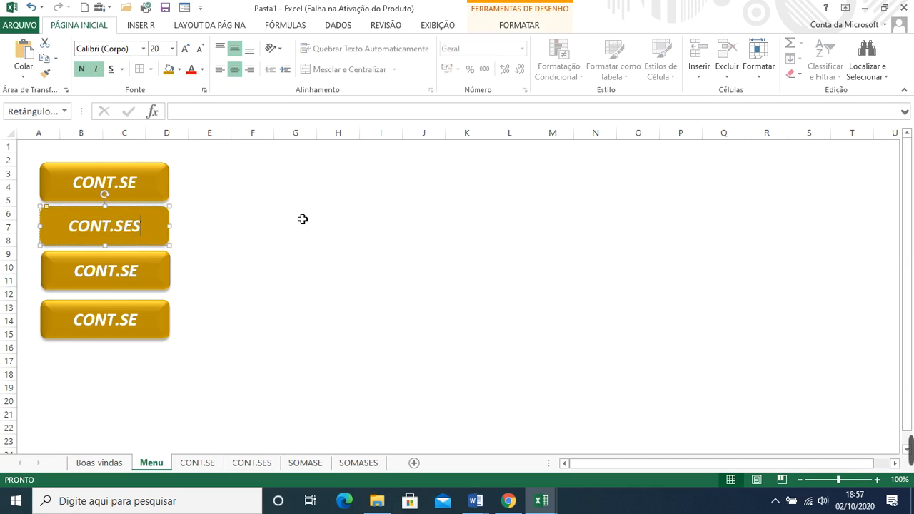
Step: Change the label of the third button in the column to SOMASE
left_click(136, 271)
key("Left")
key("Left")
key("BackSpace")
key("BackSpace")
key("BackSpace")
key("BackSpace")
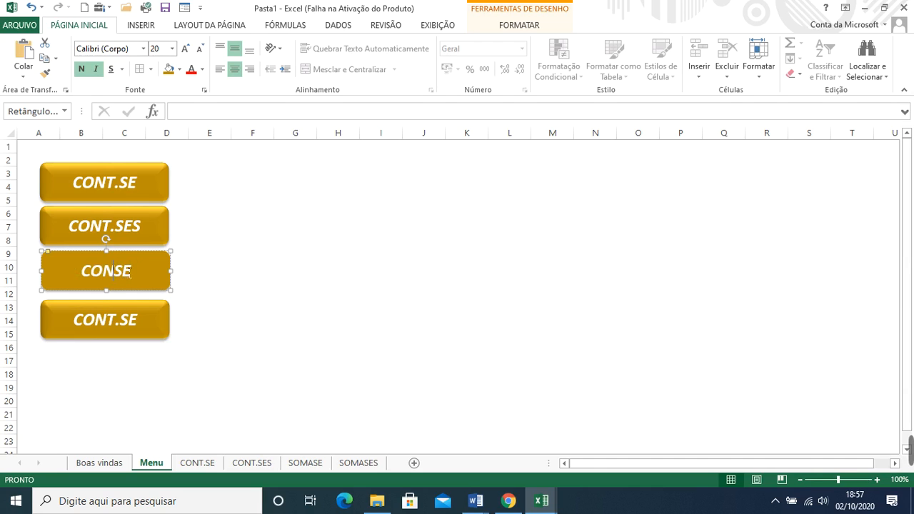
key("BackSpace")
type("SOMA")
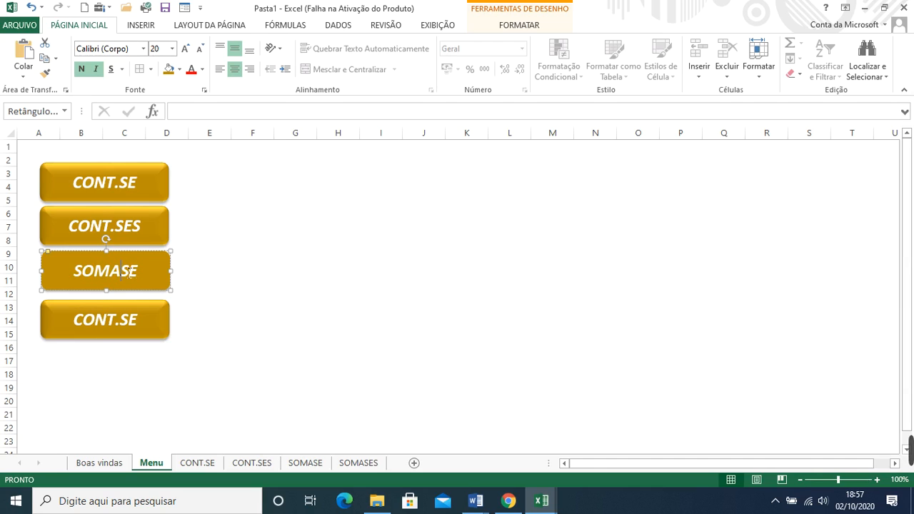
Step: Change the label of the fourth button in the column to SOMASES
left_click(130, 326)
key("Left")
key("Left")
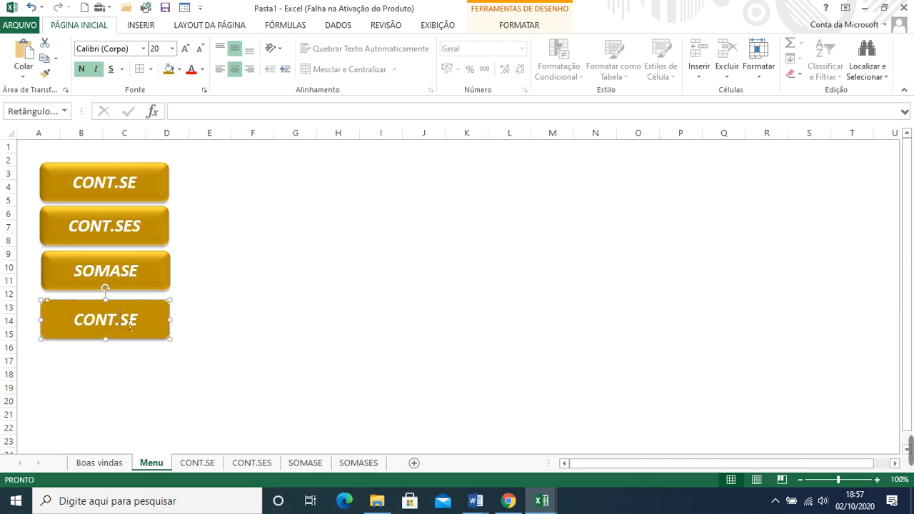
key("BackSpace")
key("BackSpace")
key("BackSpace")
key("BackSpace")
key("BackSpace")
type("SOMASES")
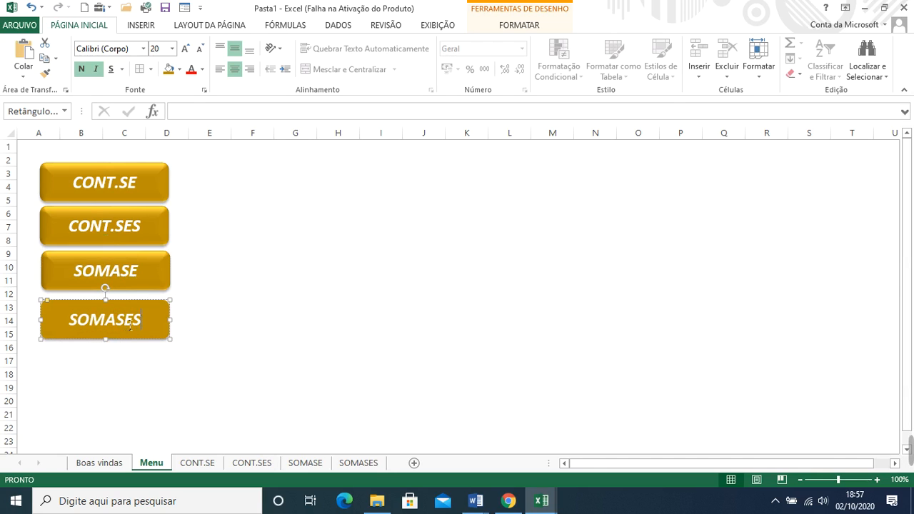
left_click(415, 339)
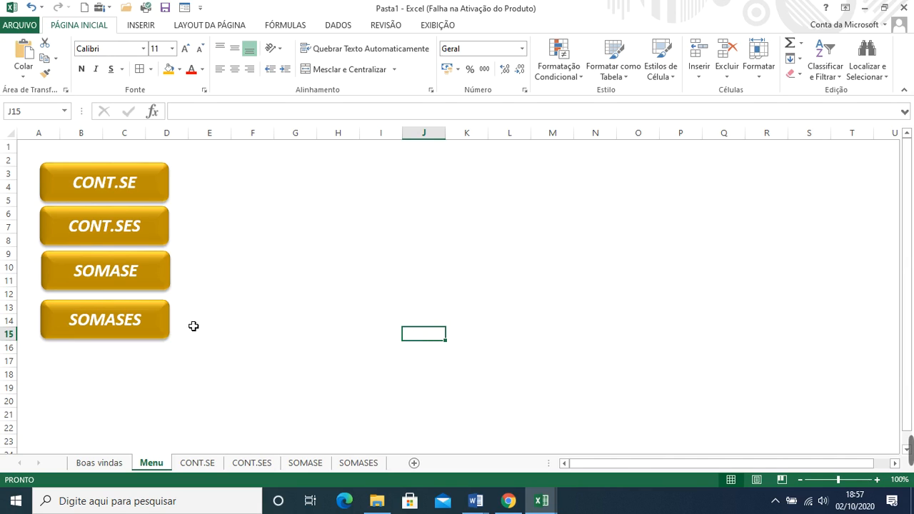
Step: Nudge the SOMASES button up slightly so its gap to the SOMASE button matches the spacing of the others
left_click(165, 321)
key("Up")
key("Up")
key("Up")
key("Up")
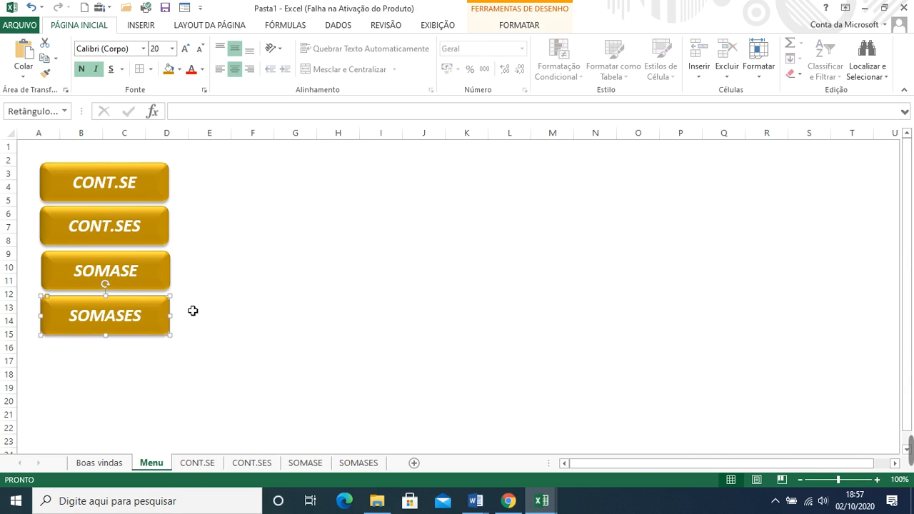
left_click(328, 312)
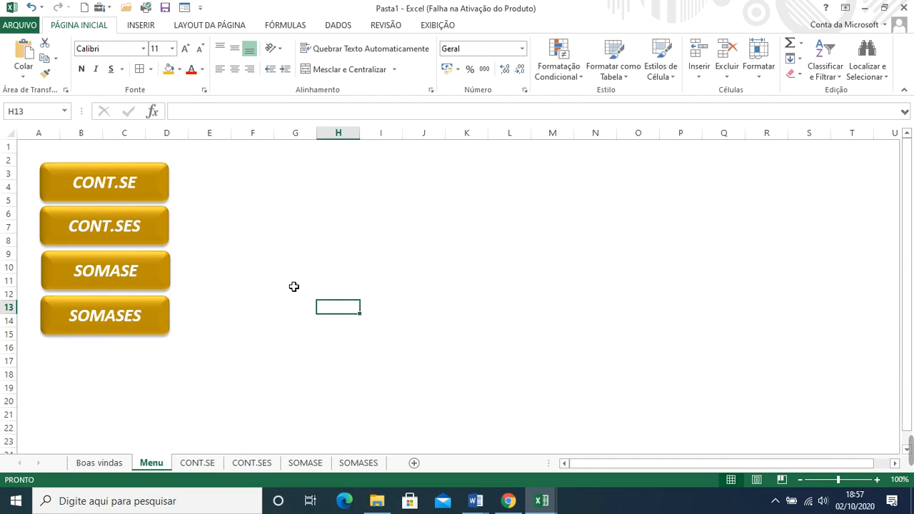
Step: Add a hyperlink from the CONT.SE button to the CONT.SE sheet in this document
right_click(157, 191)
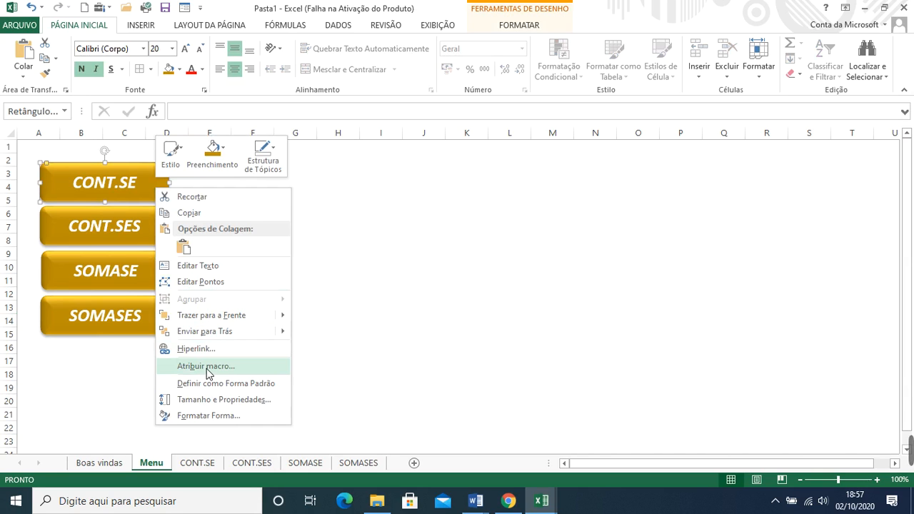
left_click(221, 355)
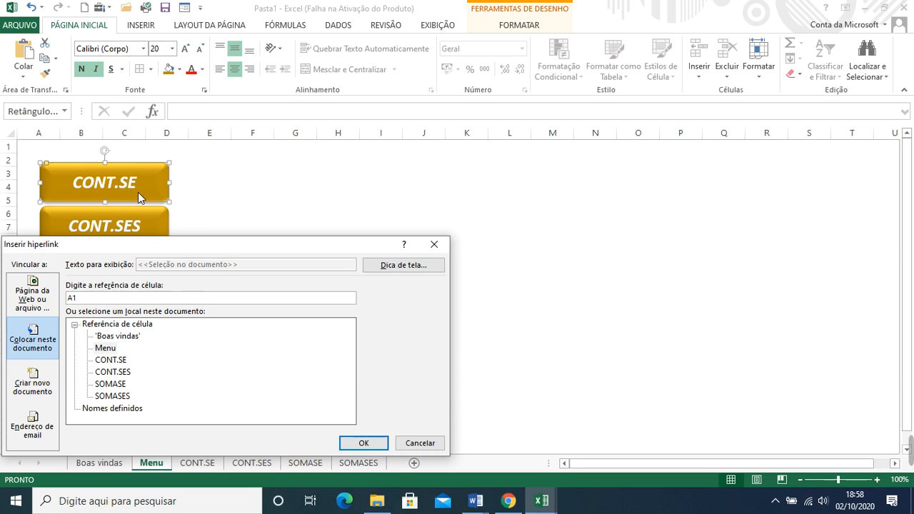
left_click(111, 360)
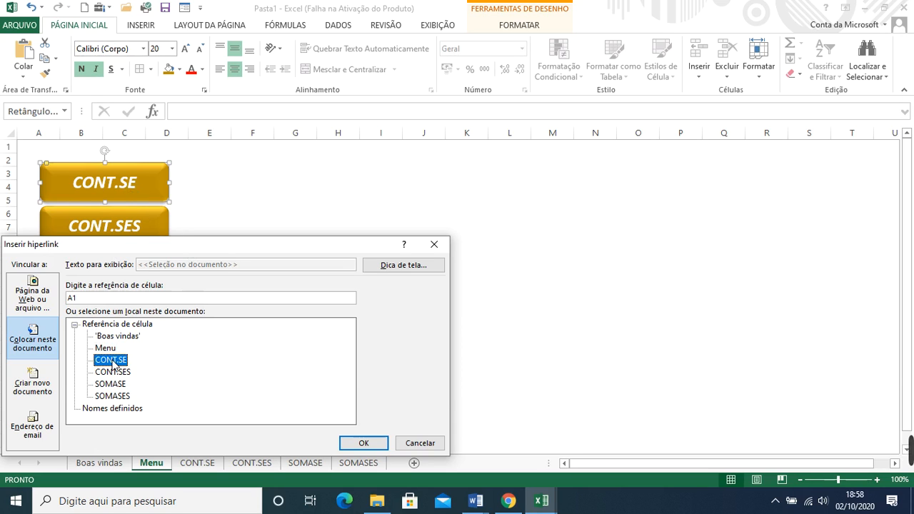
left_click(363, 444)
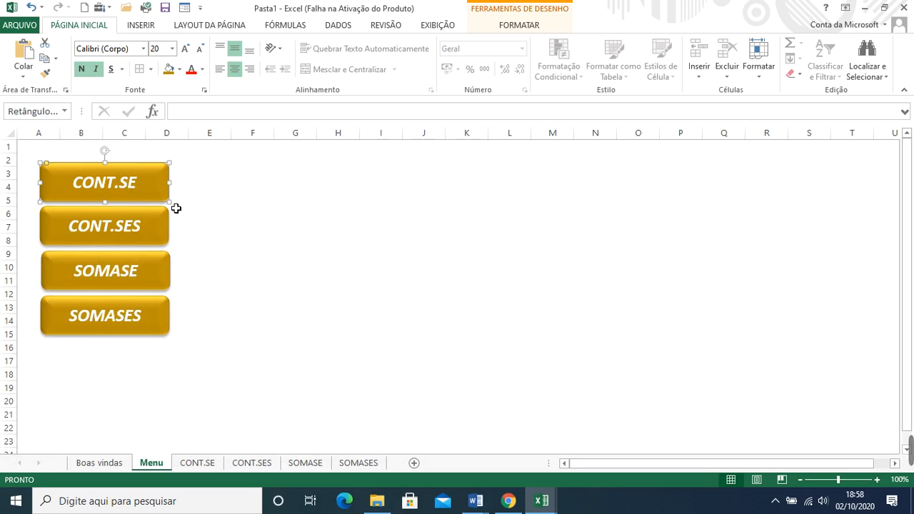
Step: Add a hyperlink from the CONT.SES button to the CONT.SES sheet in this document
left_click(158, 246)
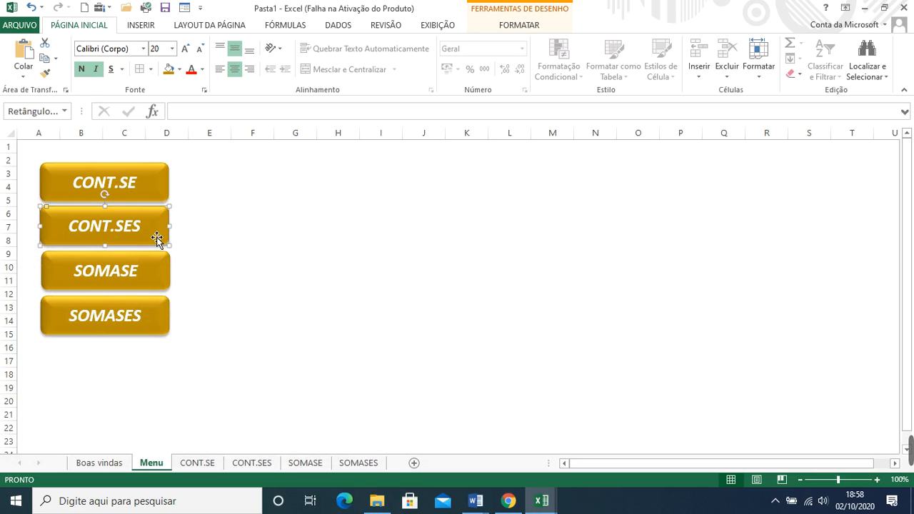
right_click(152, 232)
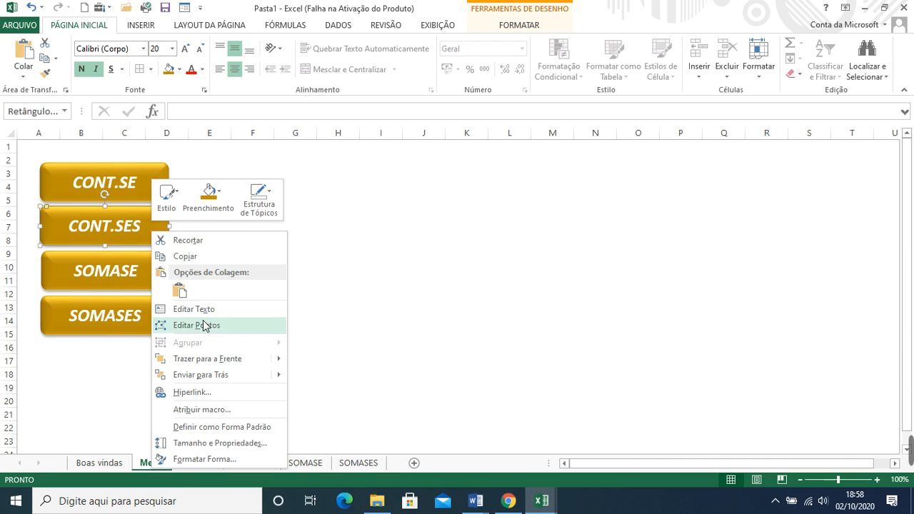
left_click(204, 392)
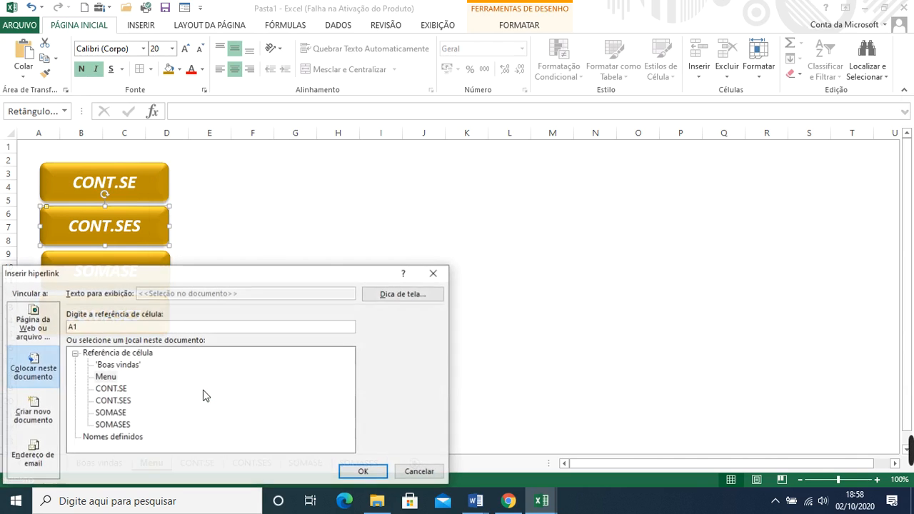
left_click(111, 401)
left_click(362, 472)
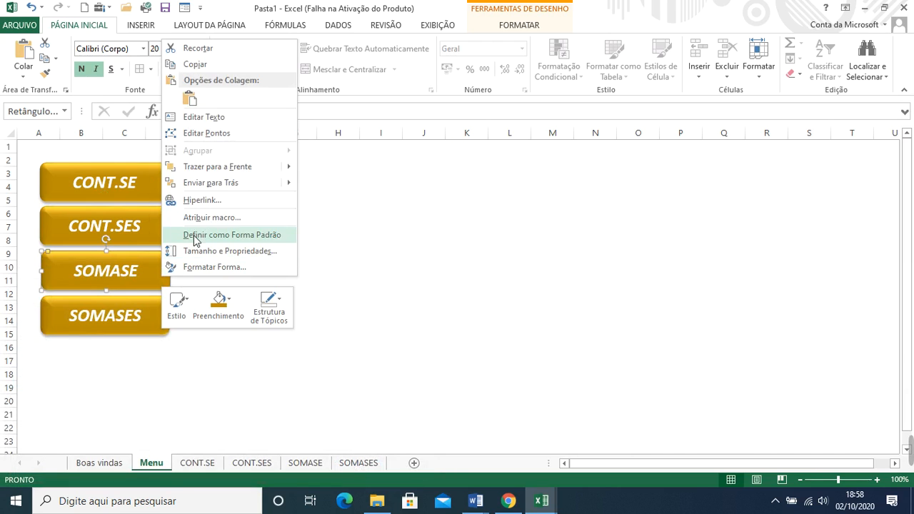
Step: Add a hyperlink from the SOMASE button to the SOMASE sheet in this document
left_click(204, 201)
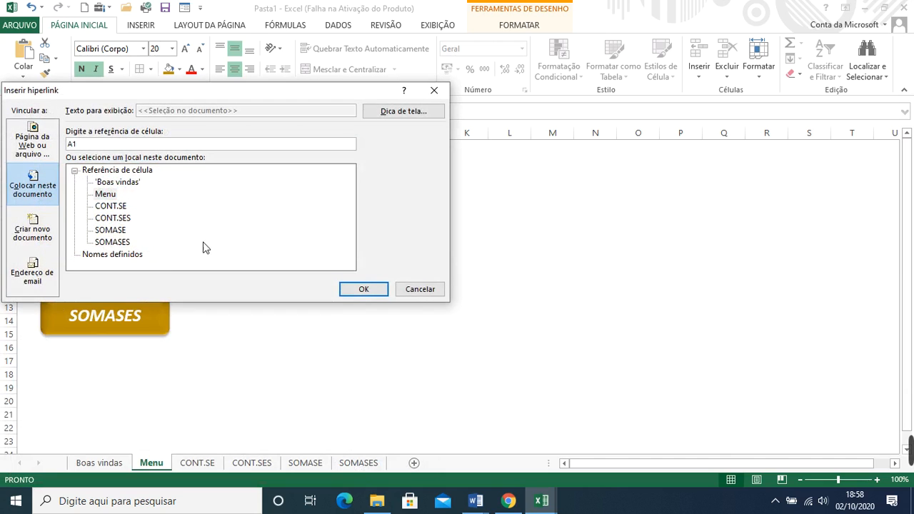
left_click(110, 230)
left_click(361, 291)
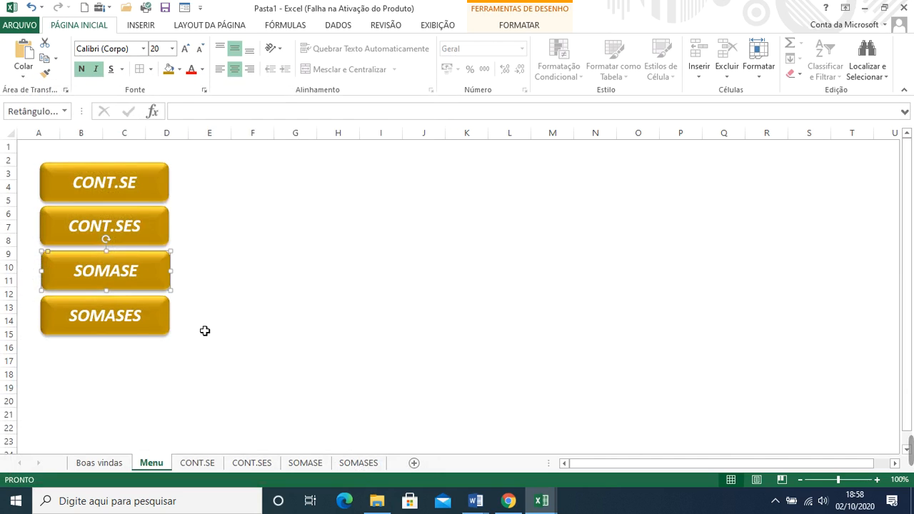
Step: Add a hyperlink from the SOMASES button to the SOMASES sheet in this document
right_click(157, 321)
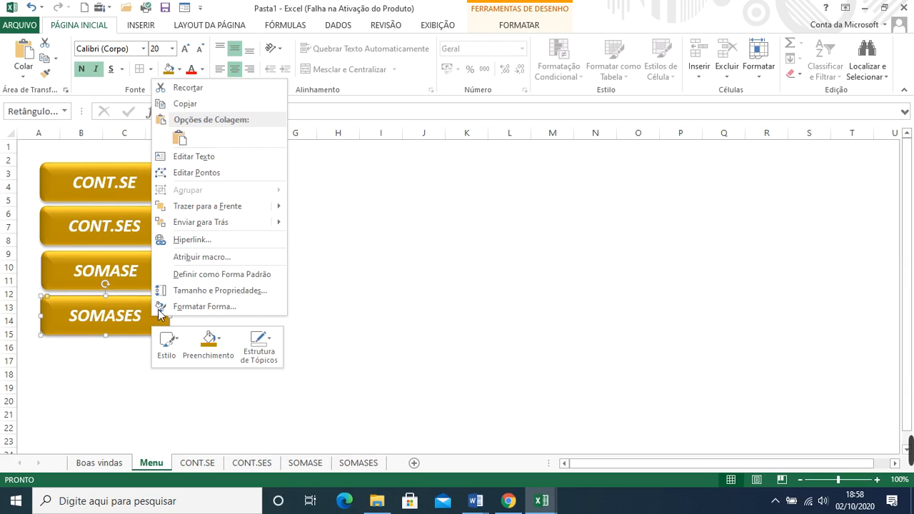
left_click(223, 241)
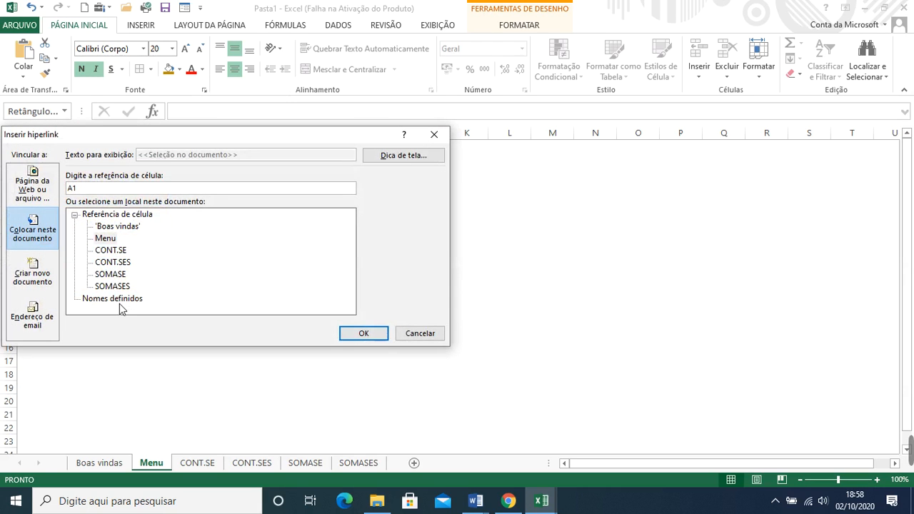
left_click(122, 285)
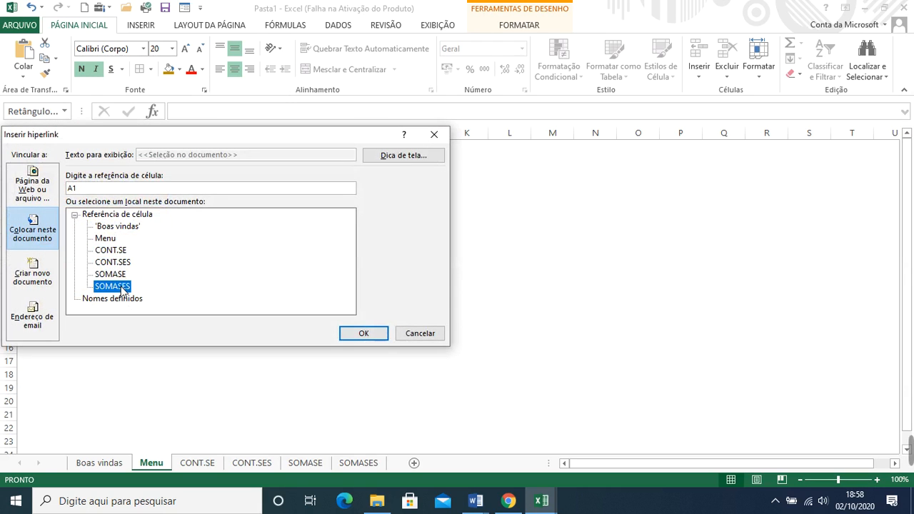
left_click(363, 333)
left_click(250, 293)
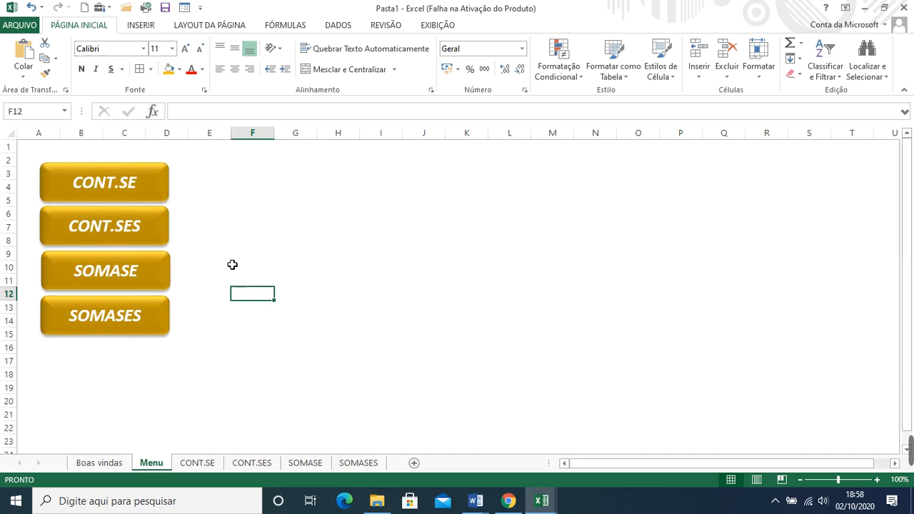
Step: Test the CONT.SE, CONT.SES, SOMASE and SOMASES buttons in turn, returning to the Menu sheet between them
left_click(153, 196)
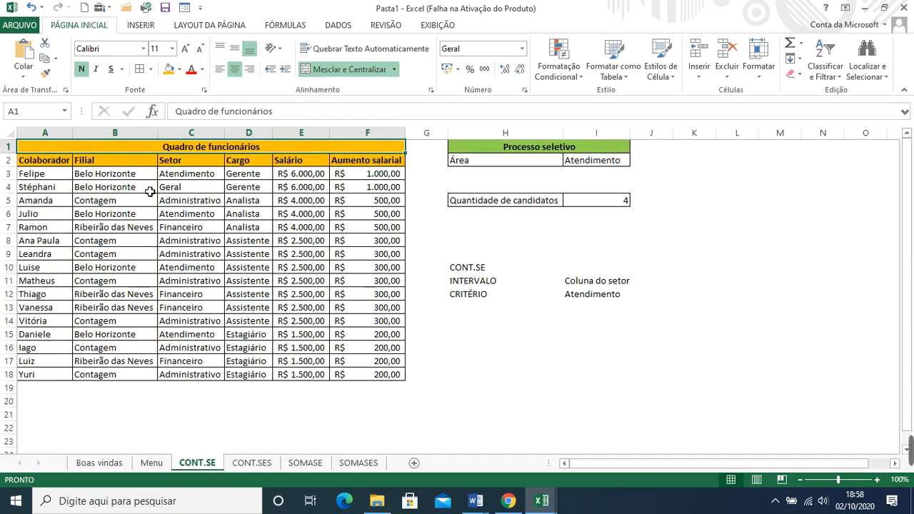
left_click(146, 465)
left_click(156, 227)
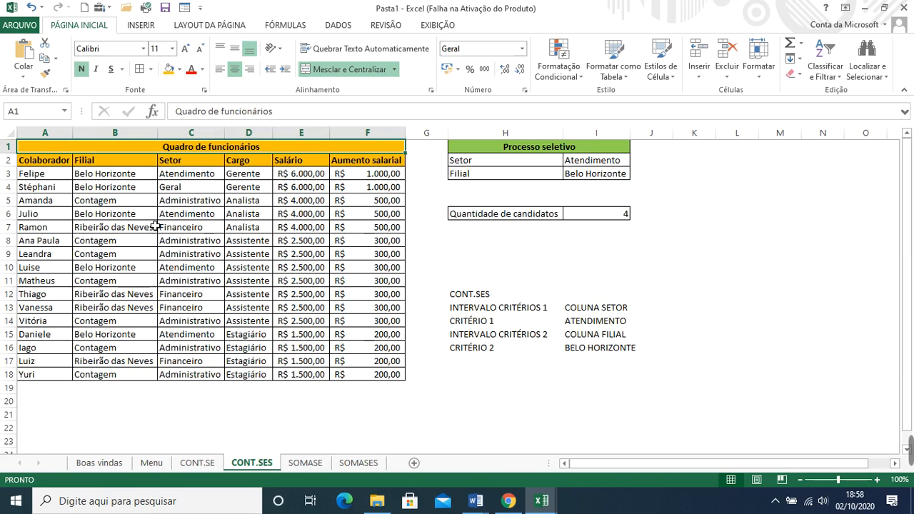
left_click(152, 462)
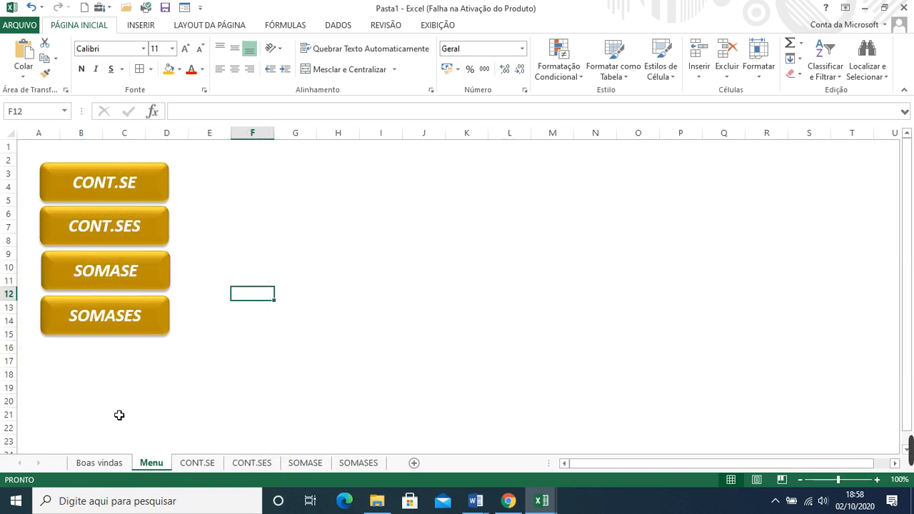
left_click(151, 272)
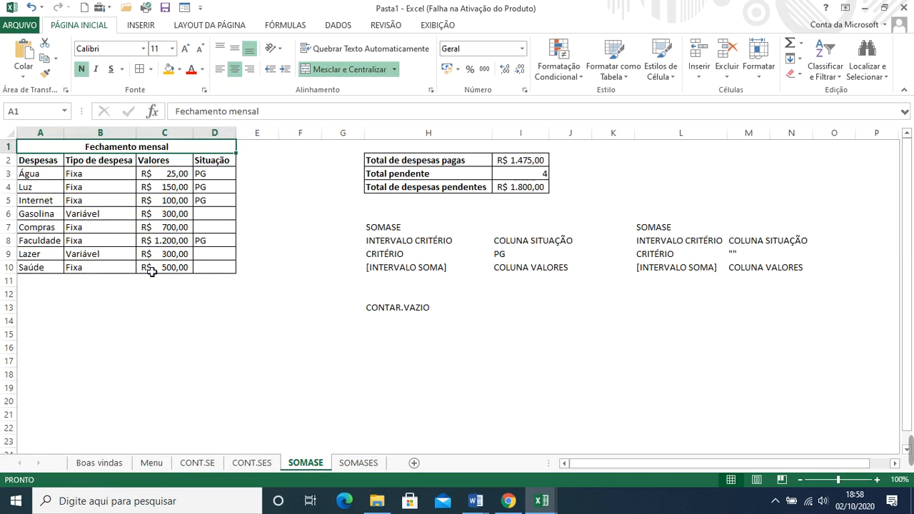
left_click(151, 463)
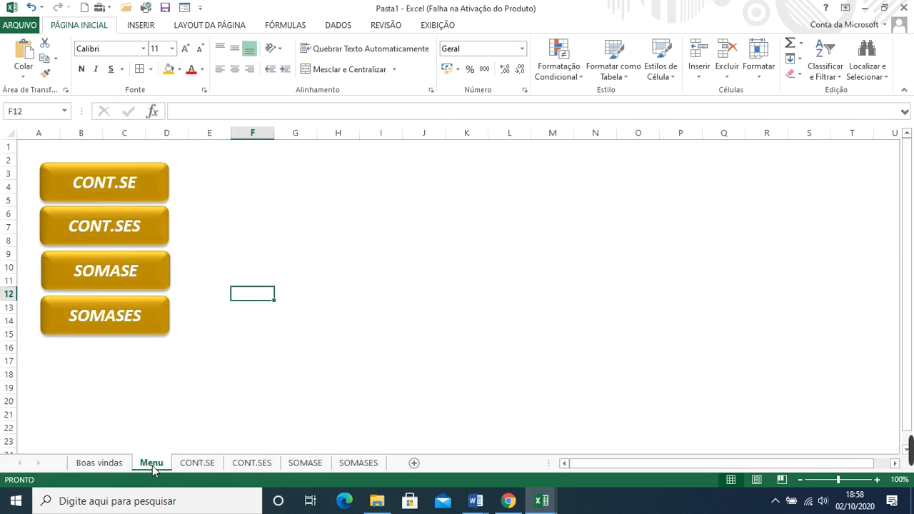
left_click(154, 335)
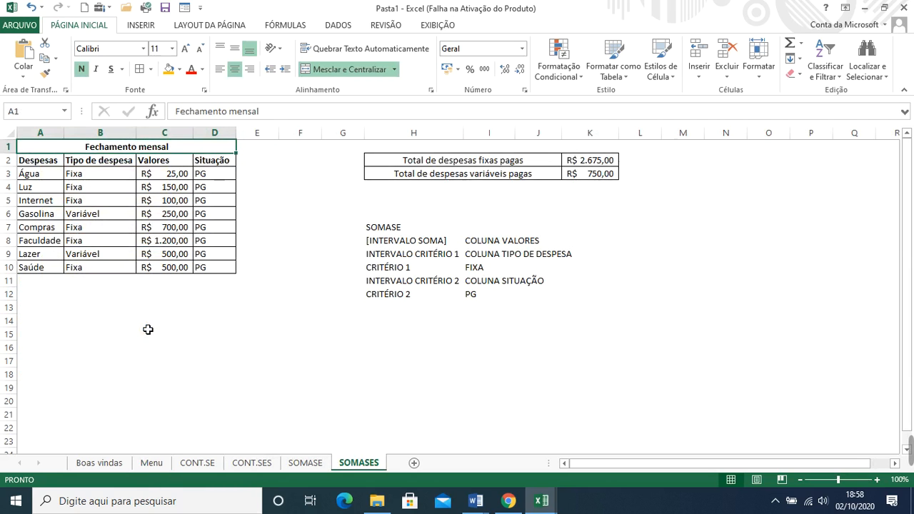
Step: Draw a left block arrow about 3.23 by 1.75 cm below the SOMASES button on the Menu sheet, labelled "Boas vindas"
left_click(147, 466)
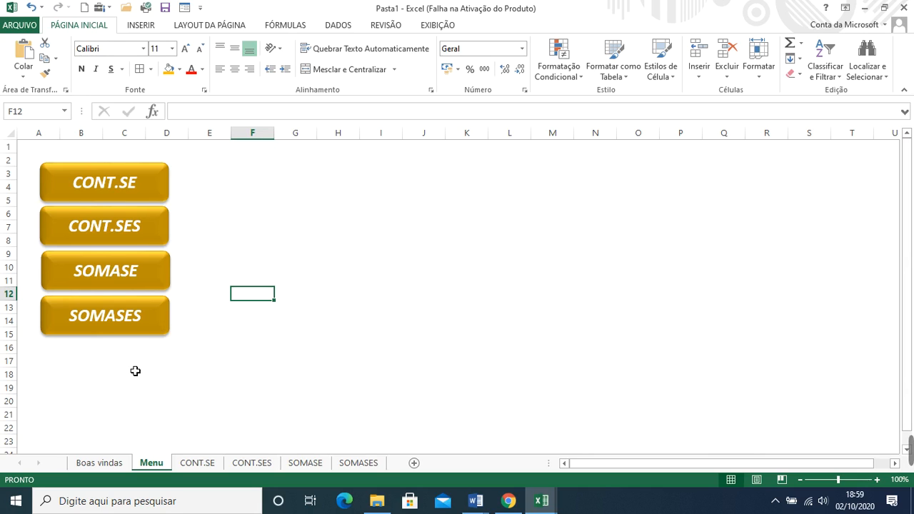
left_click(141, 25)
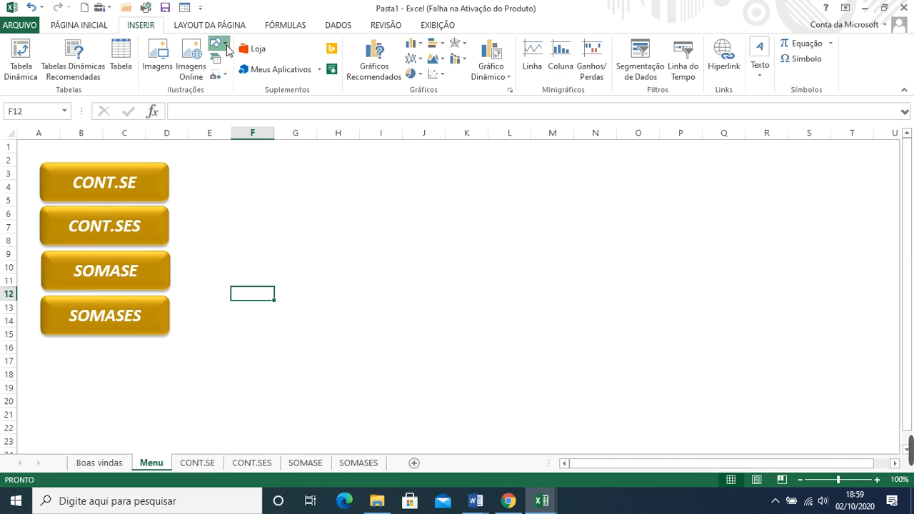
left_click(226, 47)
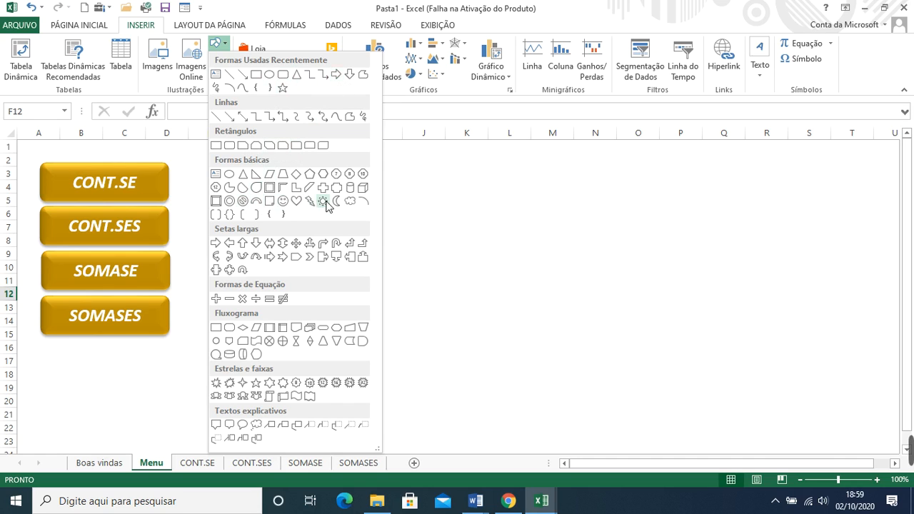
left_click(229, 243)
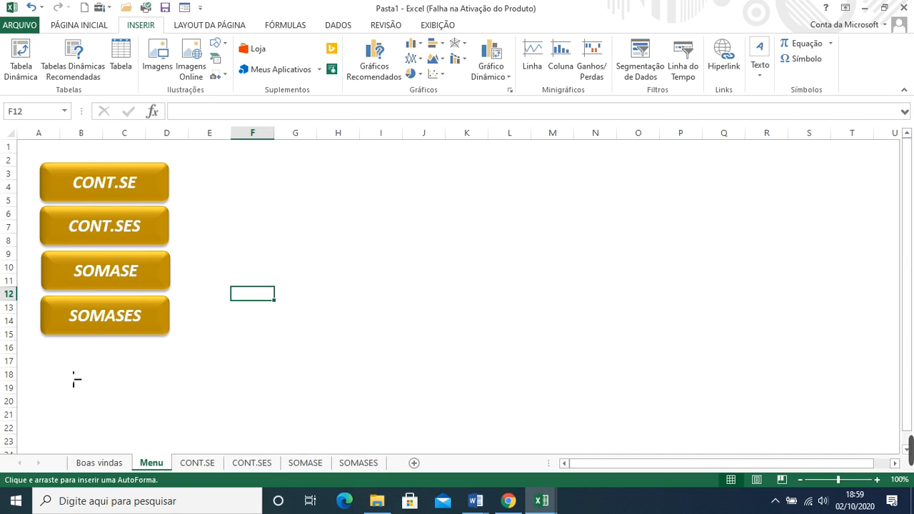
mouse_move(102, 392)
left_mouse_down()
mouse_move(160, 422)
mouse_move(149, 417)
left_mouse_up()
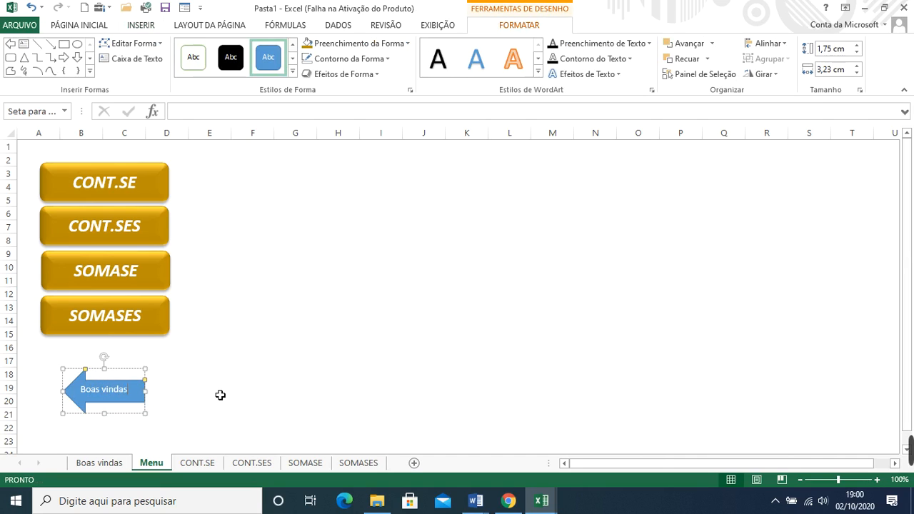
left_click(221, 395)
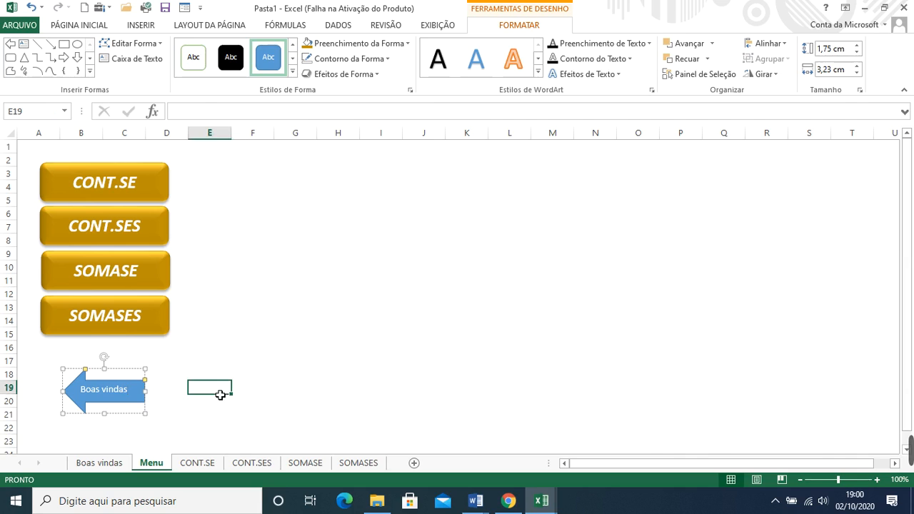
Step: Format the Boas vindas arrow's text as size 12, bold and underlined
left_click(143, 397)
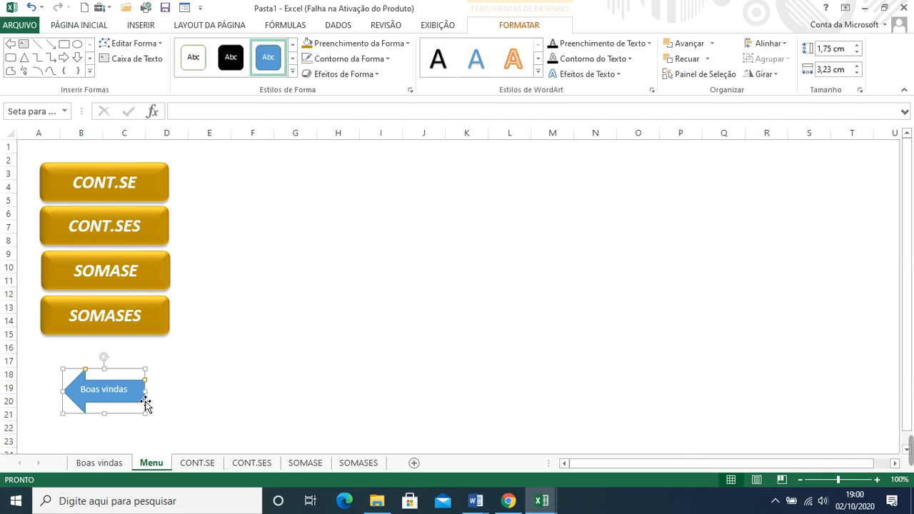
left_click(107, 30)
left_click(184, 50)
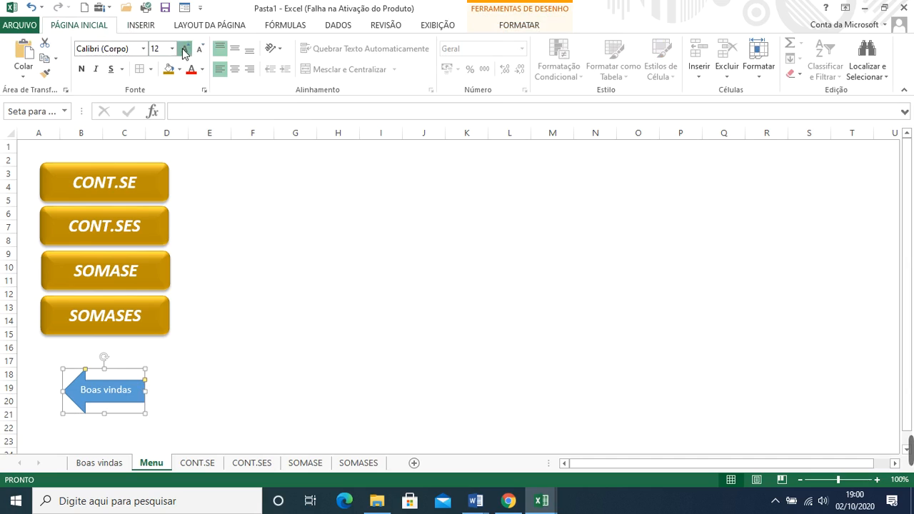
left_click(184, 50)
left_click(199, 50)
left_click(81, 69)
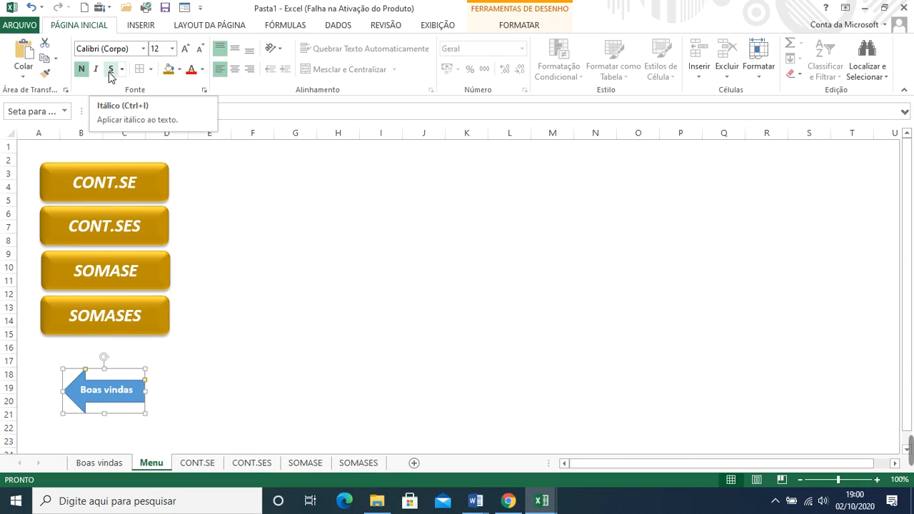
left_click(111, 69)
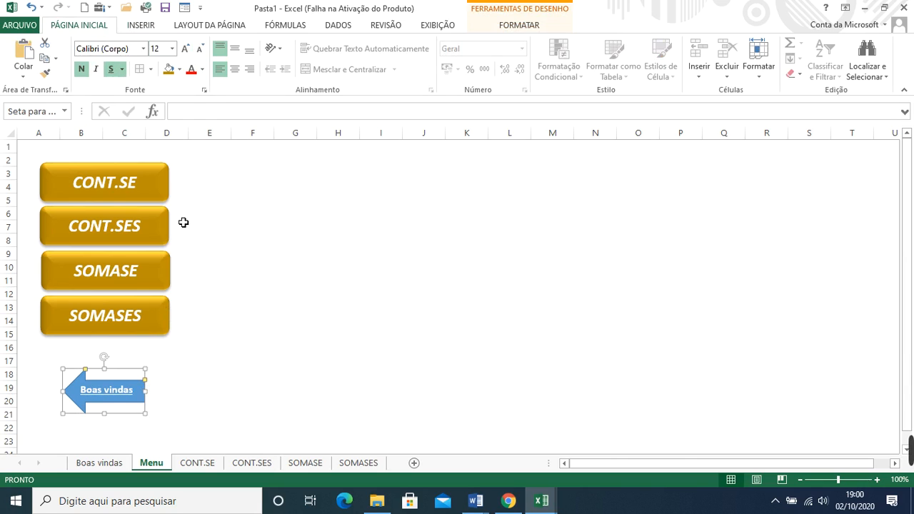
Step: Fill the Boas vindas arrow with the standard dark red and apply the second preset shape effect
left_click(520, 26)
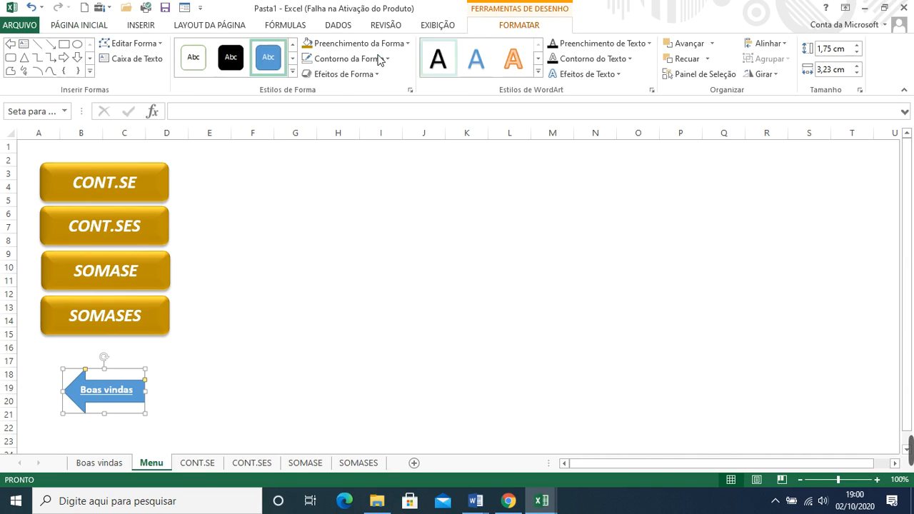
left_click(333, 43)
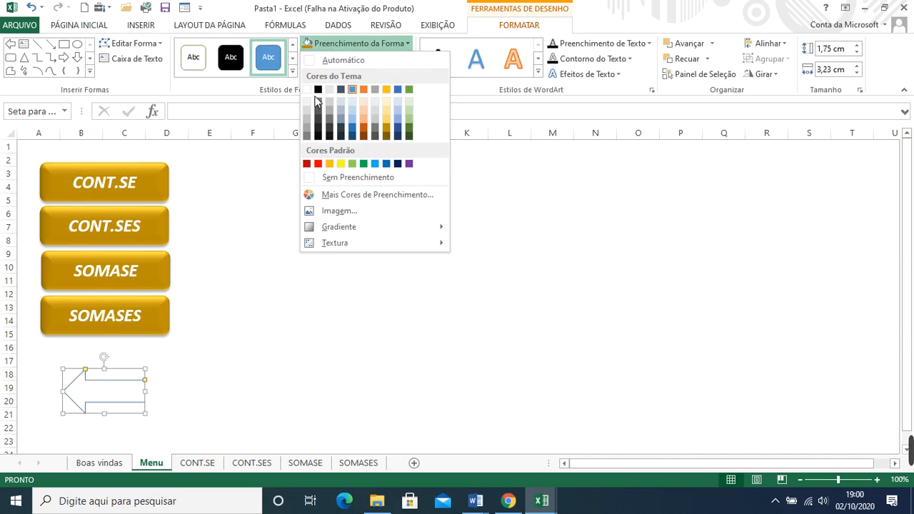
left_click(307, 164)
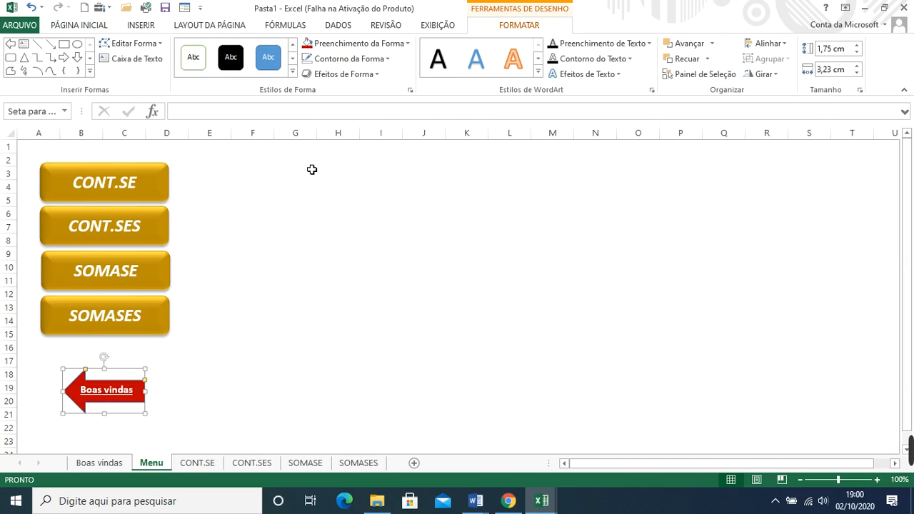
left_click(327, 76)
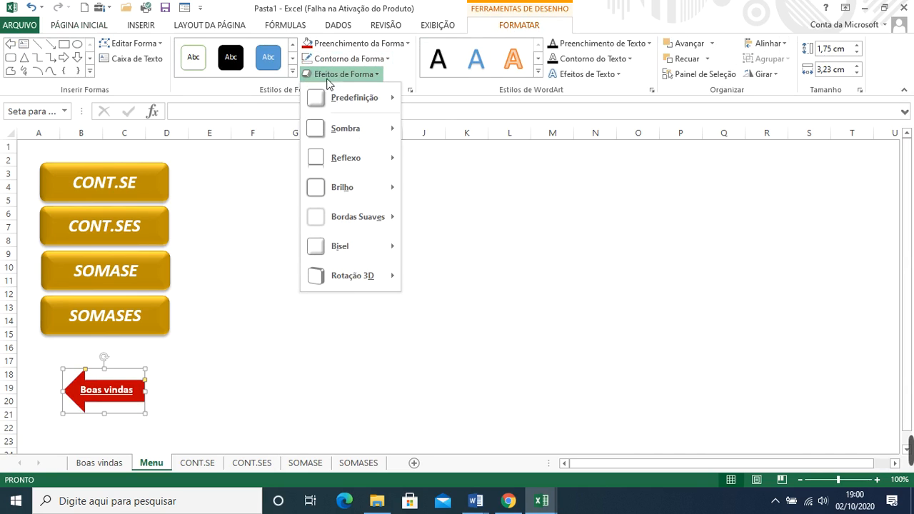
mouse_move(356, 102)
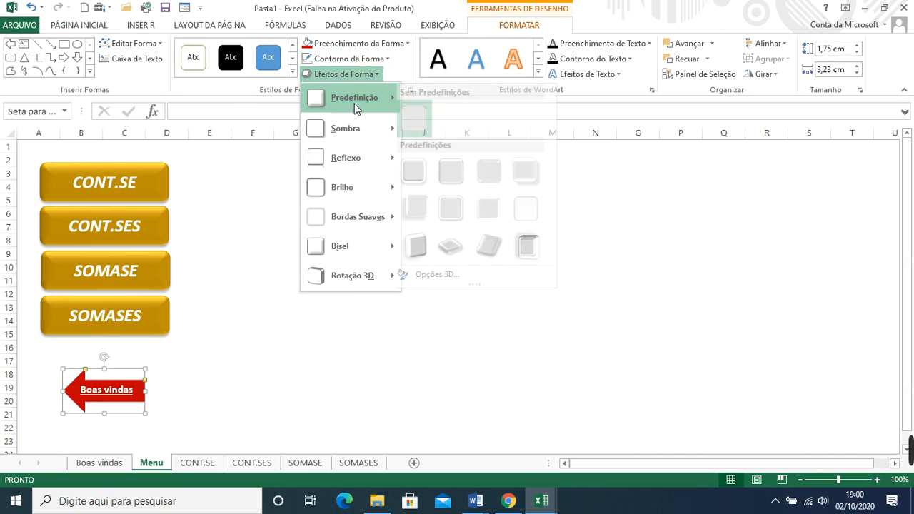
left_click(462, 176)
left_click(302, 333)
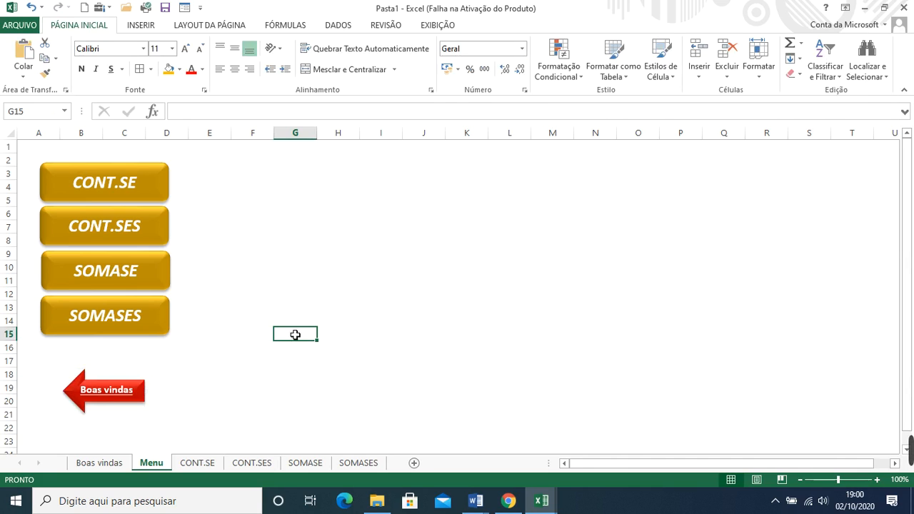
Step: Add a hyperlink from the Boas vindas arrow to the 'Boas vindas' sheet in this document
right_click(140, 396)
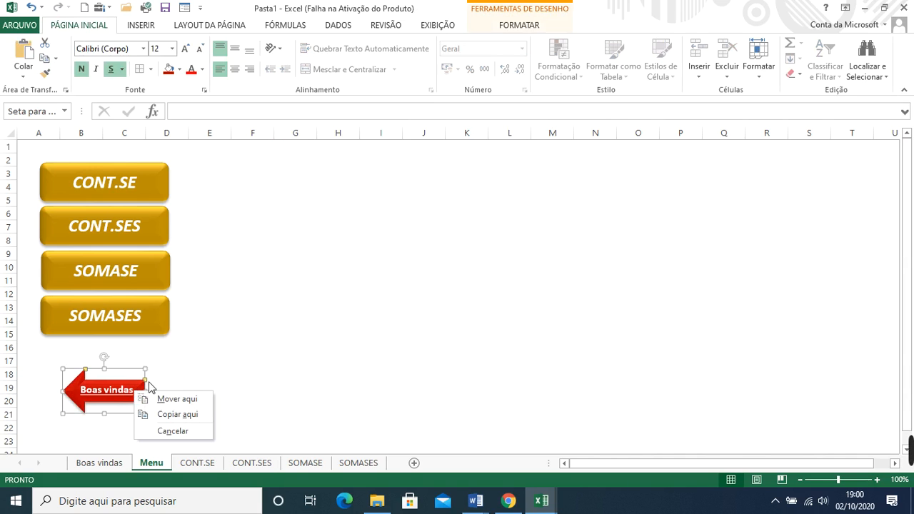
right_click(136, 383)
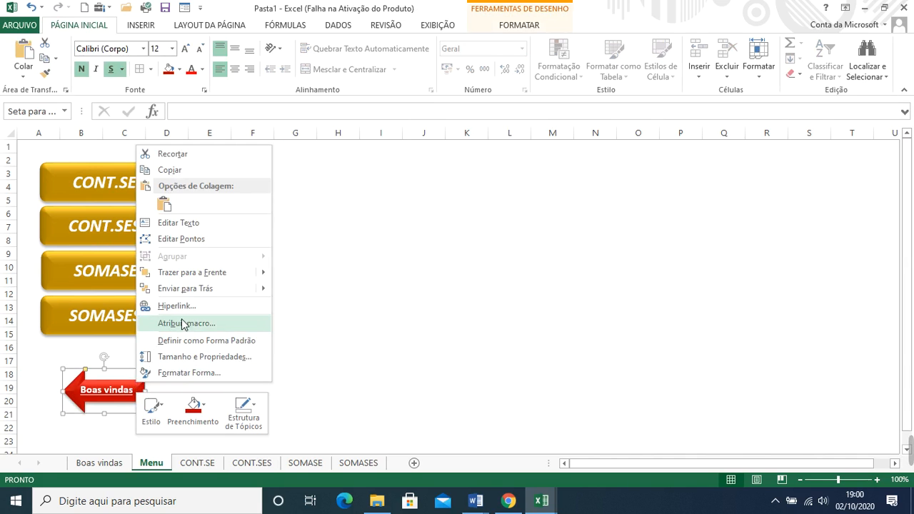
left_click(189, 305)
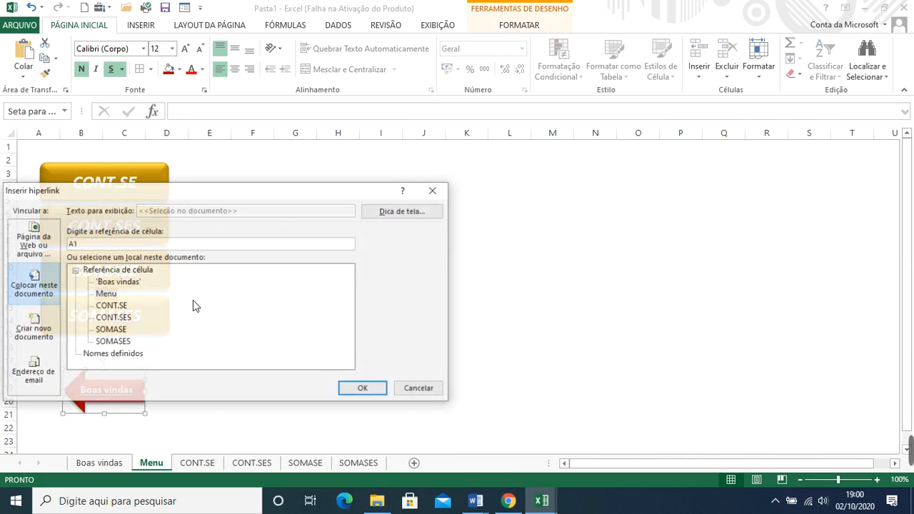
left_click(119, 284)
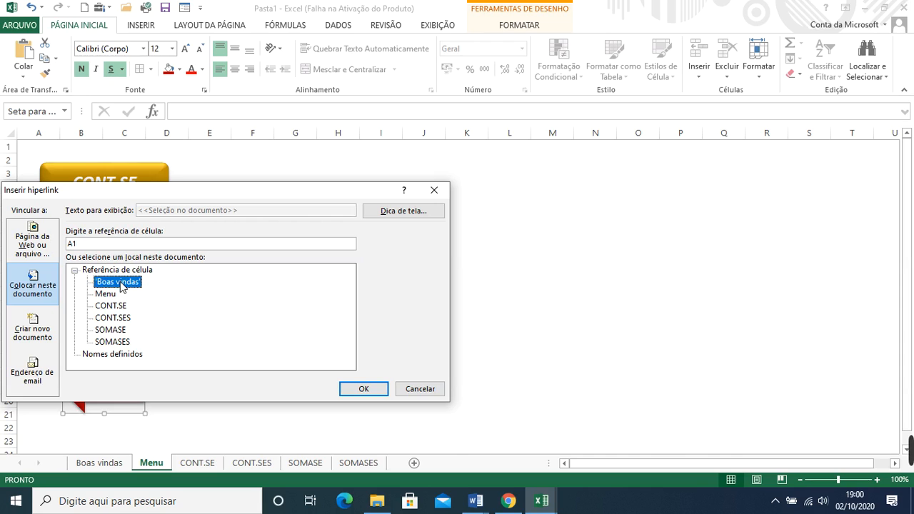
left_click(363, 391)
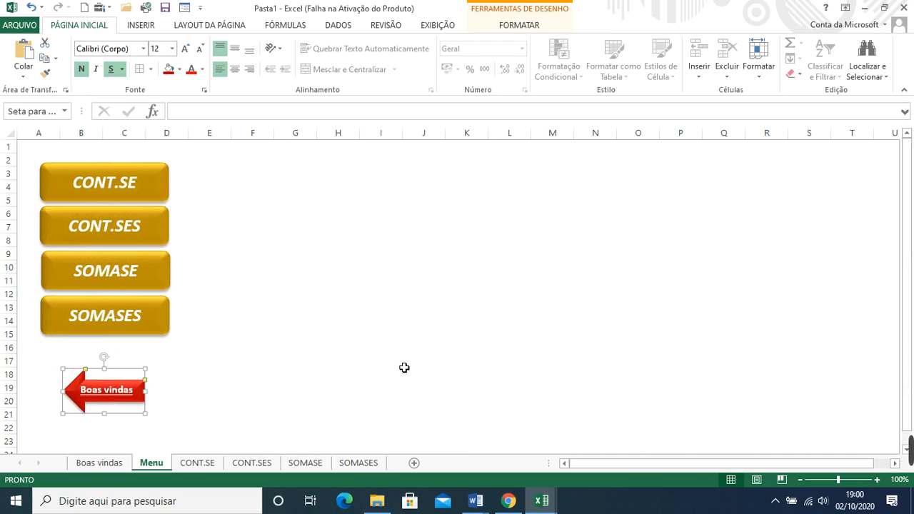
left_click(398, 337)
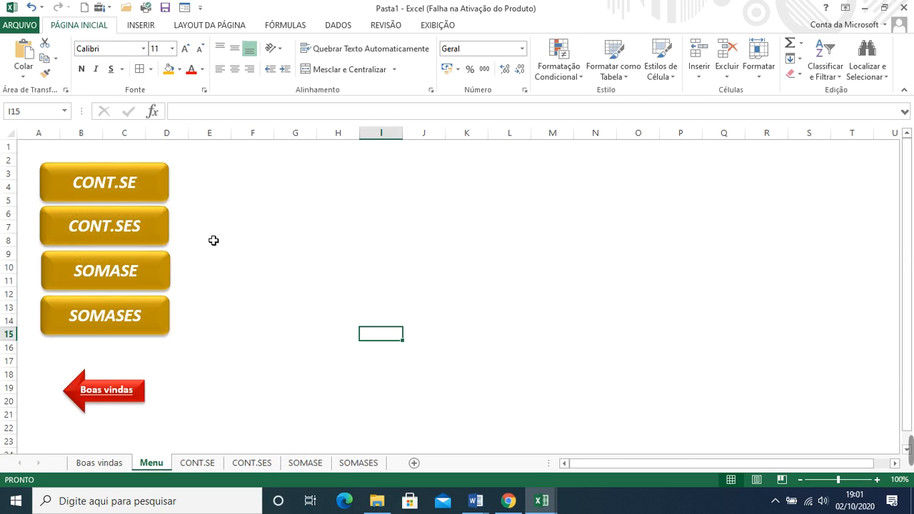
Step: Draw a right block arrow about 2.83 by 1.59 cm beside the Processo seletivo table on the CONT.SE sheet, labelled "Próxima"
left_click(160, 189)
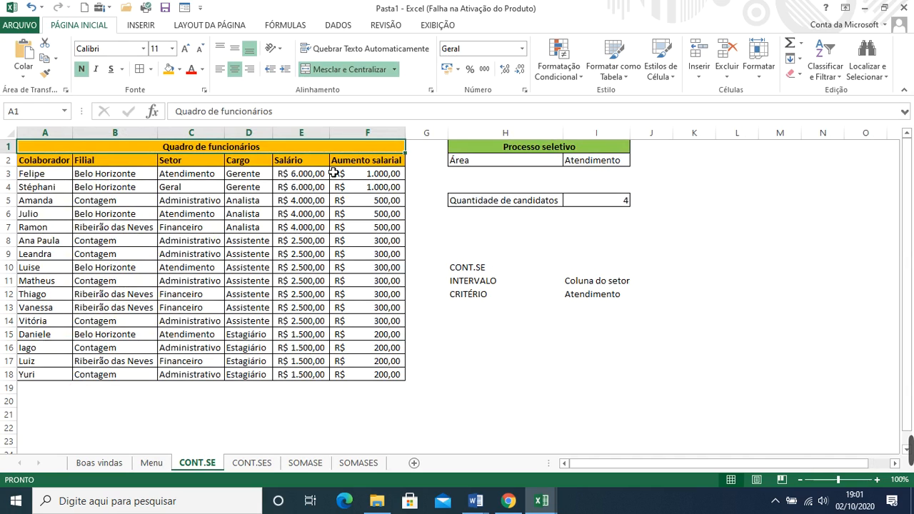
left_click(152, 26)
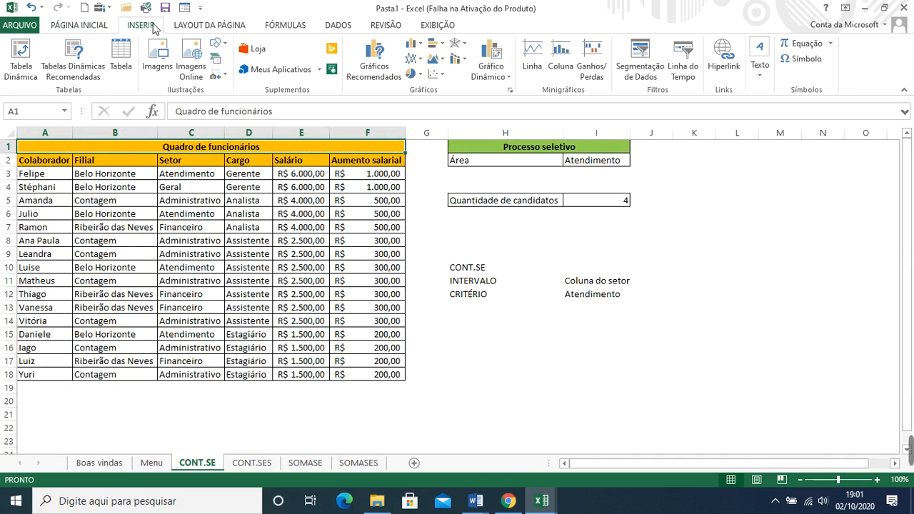
left_click(225, 45)
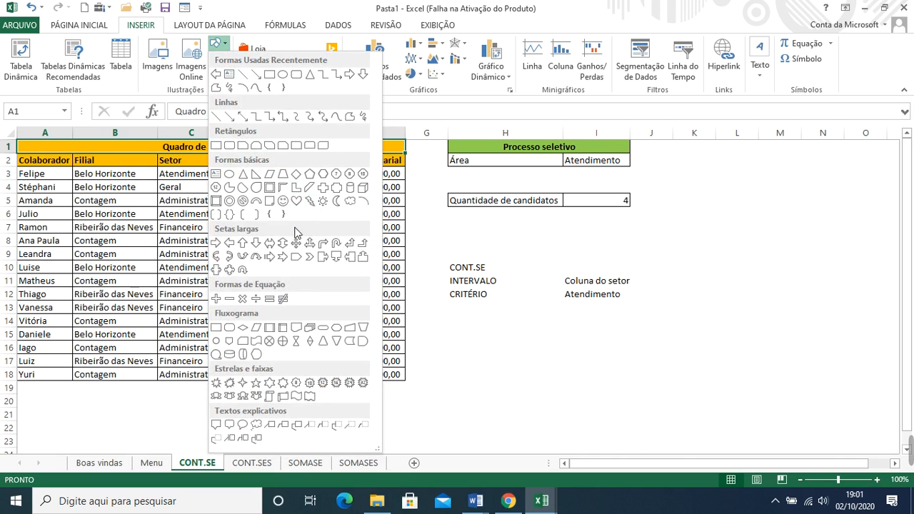
left_click(217, 243)
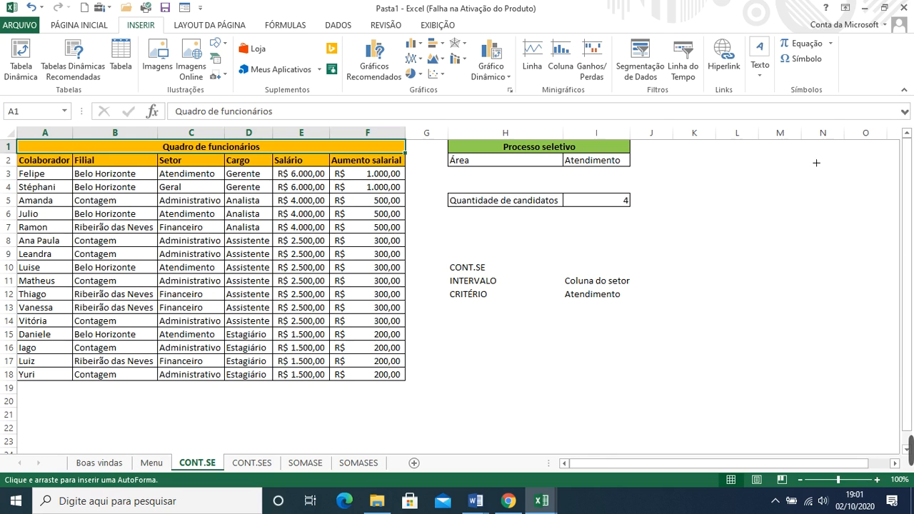
left_click_drag(812, 163, 883, 201)
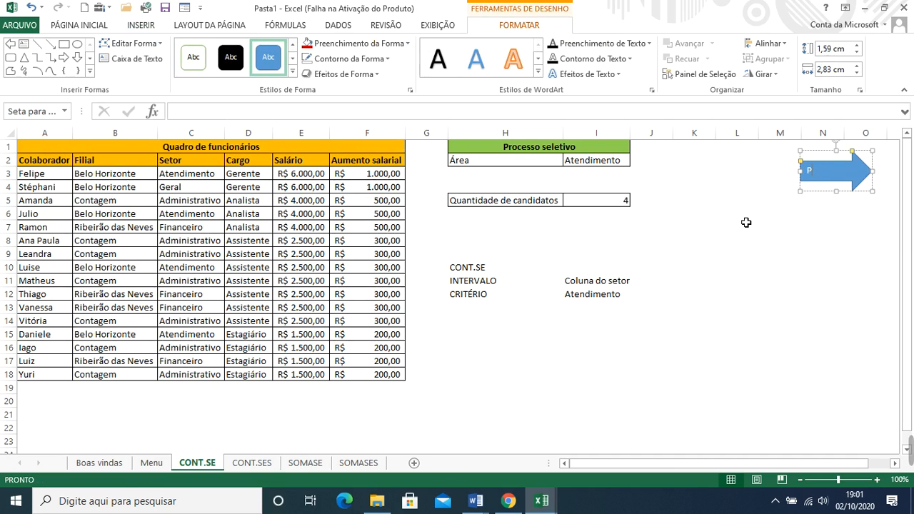
type("Próxima")
left_click(731, 227)
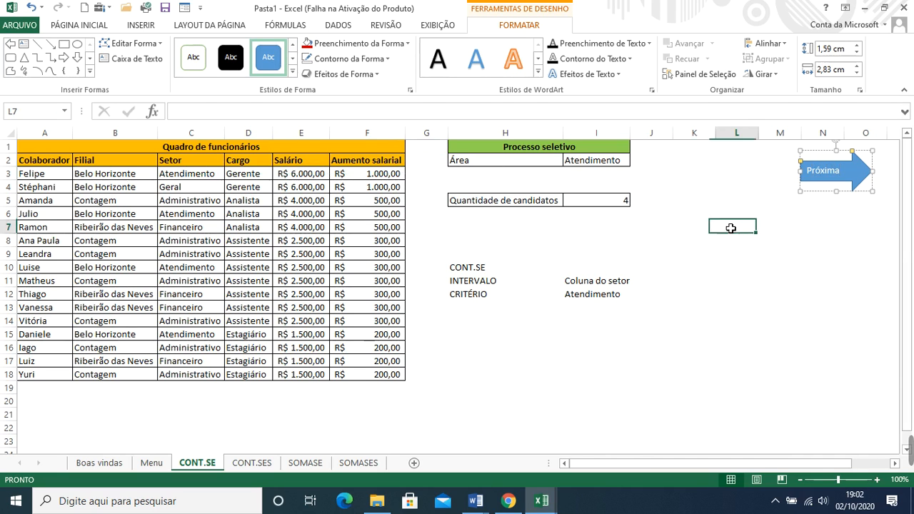
Step: Duplicate the Próxima arrow and mirror the copy into a left-pointing arrow about 2.81 cm wide, placed just left of the original
left_click(820, 178)
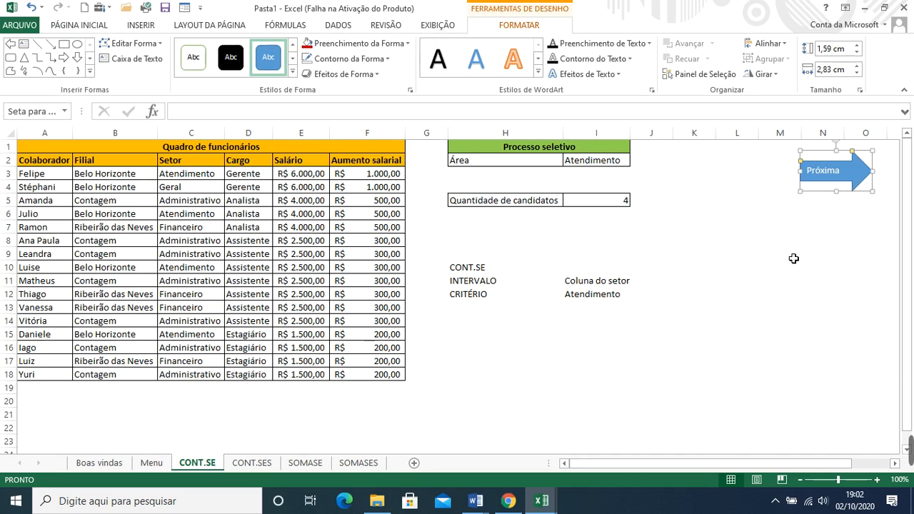
key("ctrl+d")
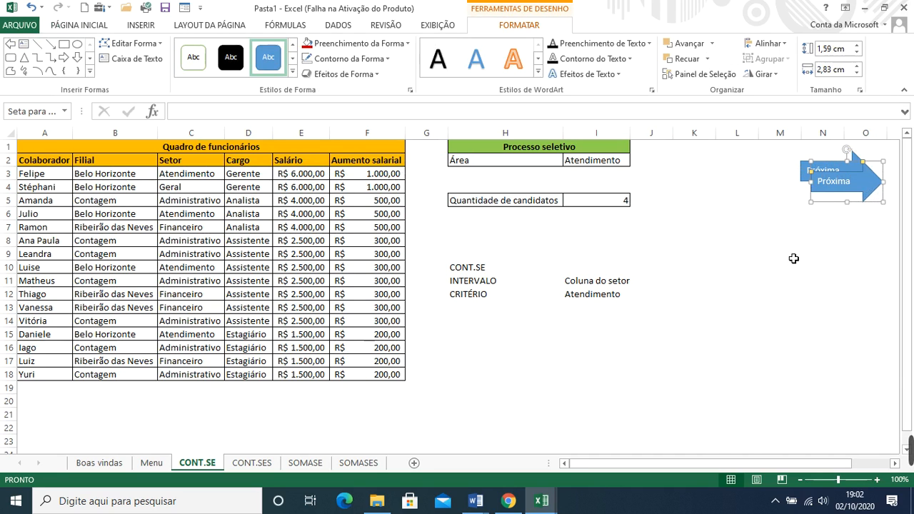
left_click_drag(864, 194, 782, 186)
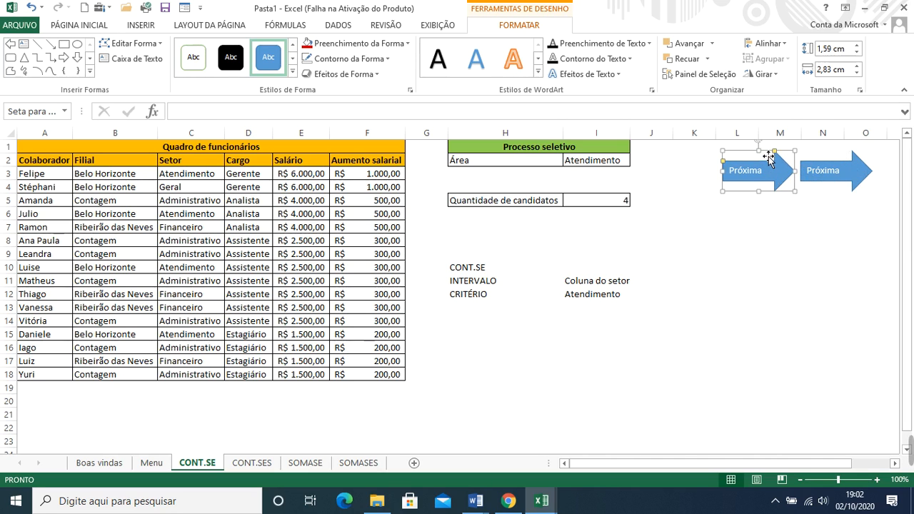
left_click_drag(803, 182, 659, 183)
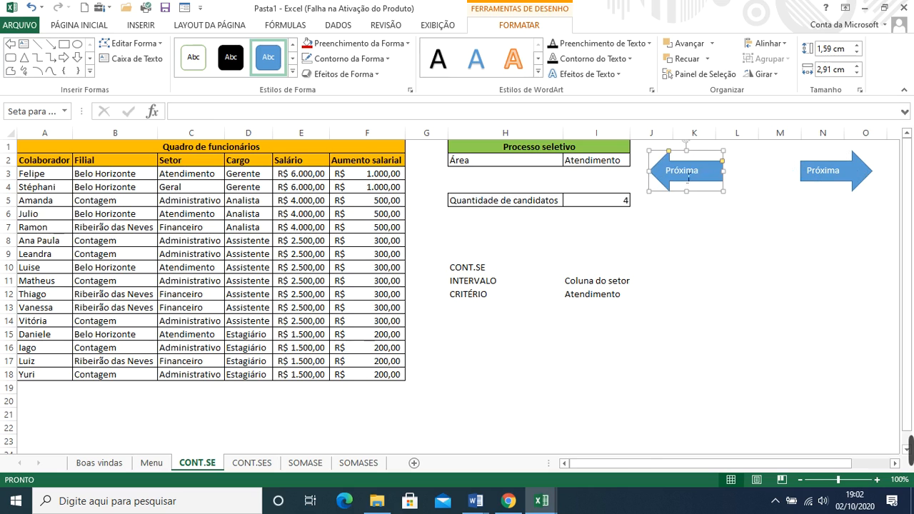
left_click_drag(724, 184, 642, 178)
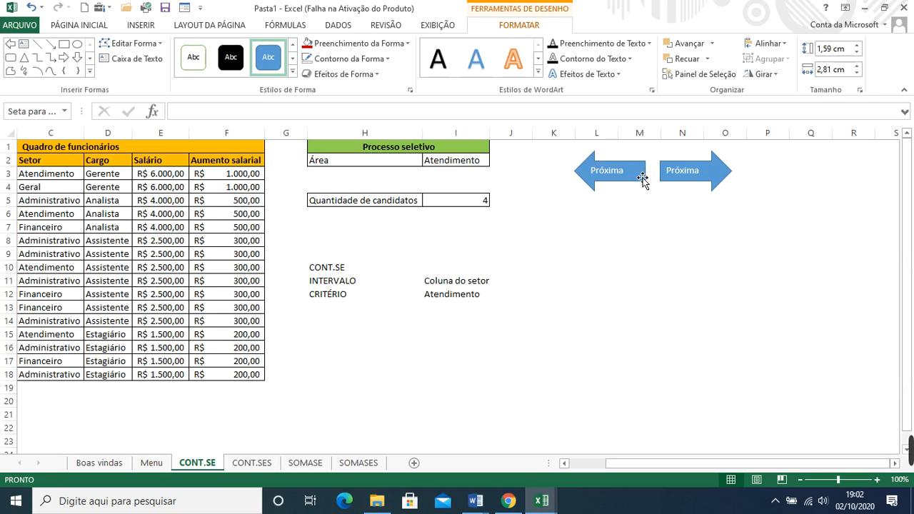
Step: Relabel the left-pointing arrow on the CONT.SE sheet as "Anterior"
left_click(642, 178)
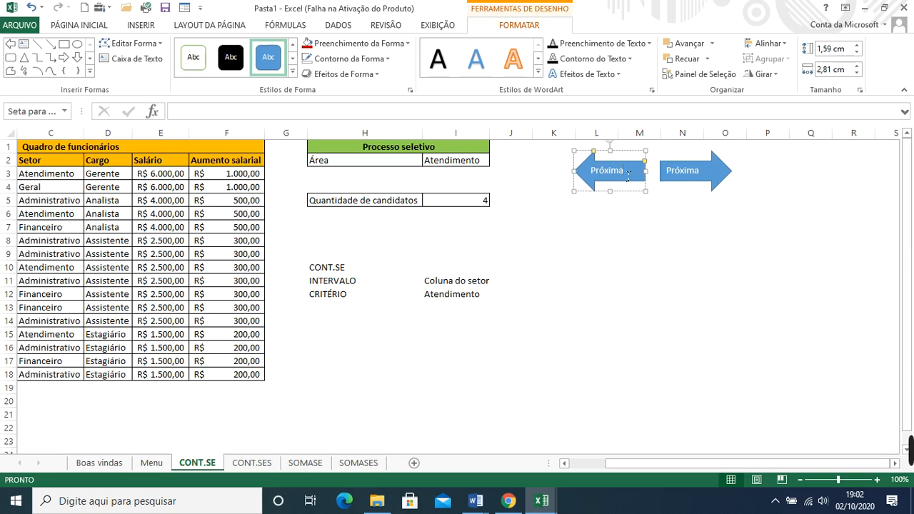
key("BackSpace")
key("BackSpace")
key("BackSpace")
key("BackSpace")
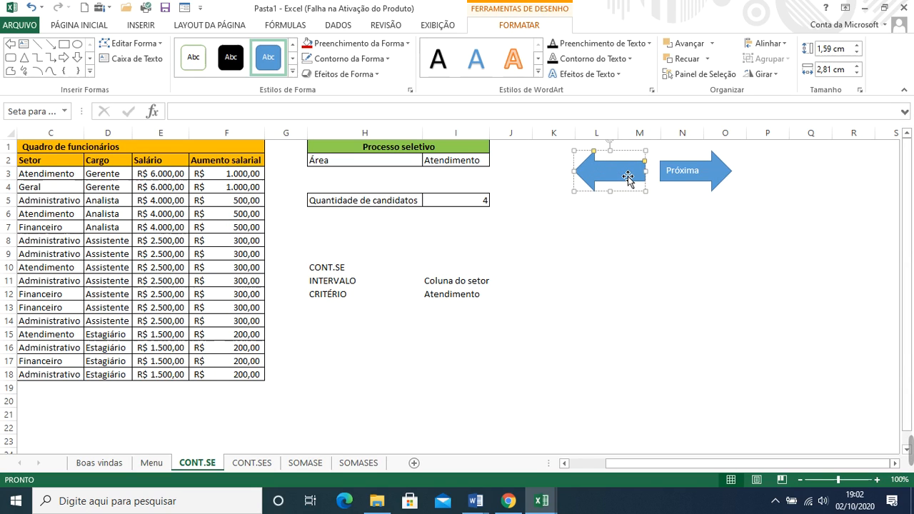
type("Anterior")
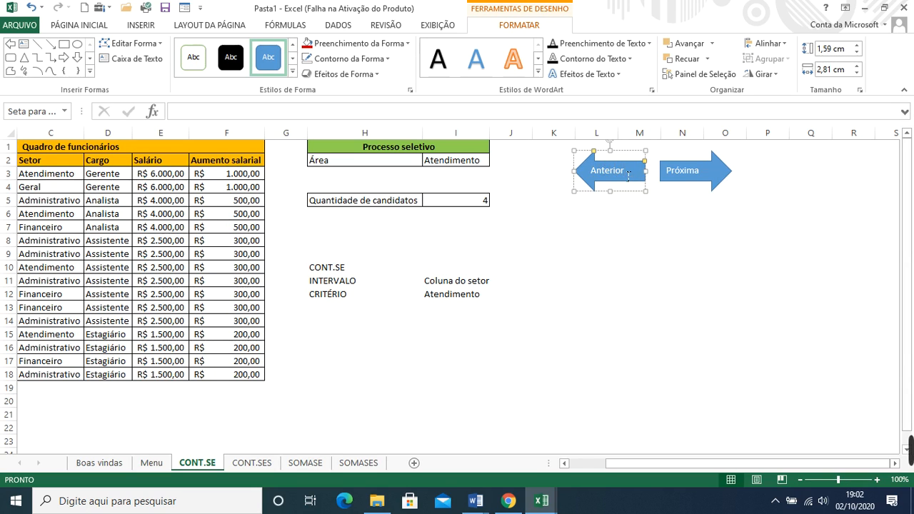
left_click(633, 227)
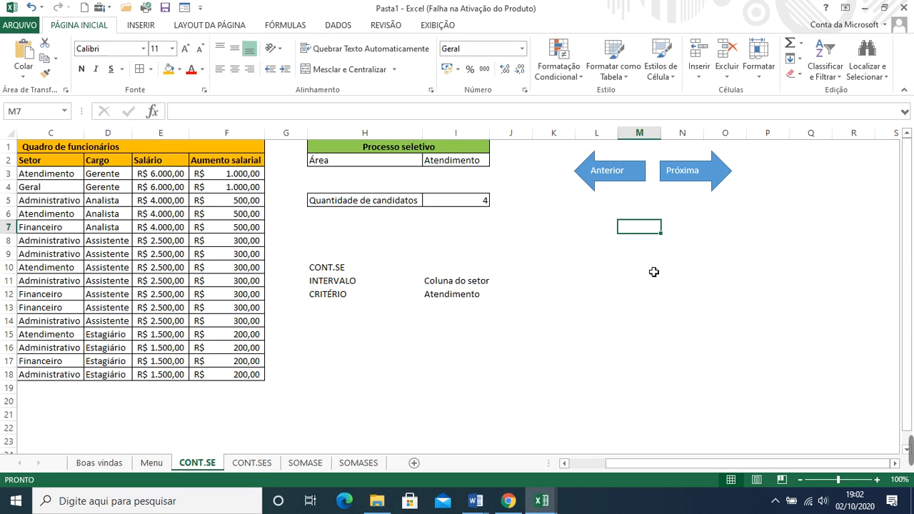
Step: Relabel the left-pointing arrow as "Menu" and format its text at 14 pt, centred horizontally and vertically
left_click_drag(687, 459, 549, 454)
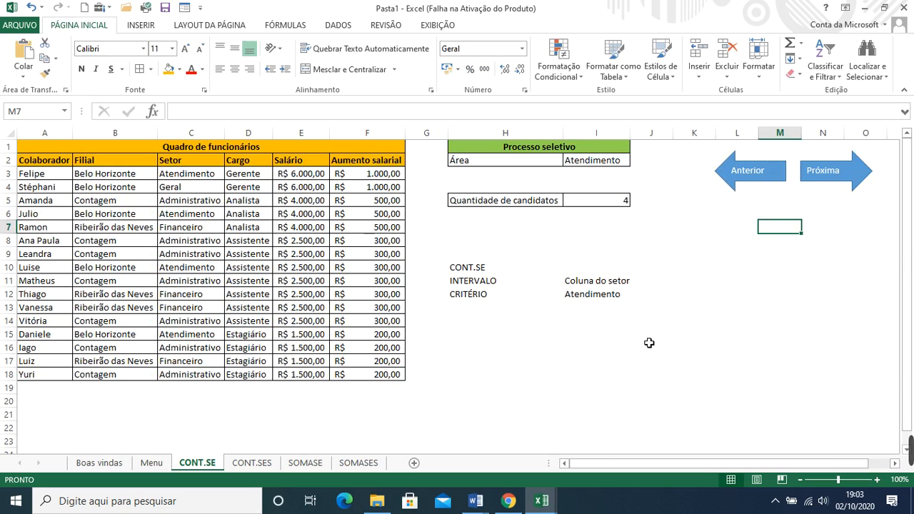
left_click(769, 176)
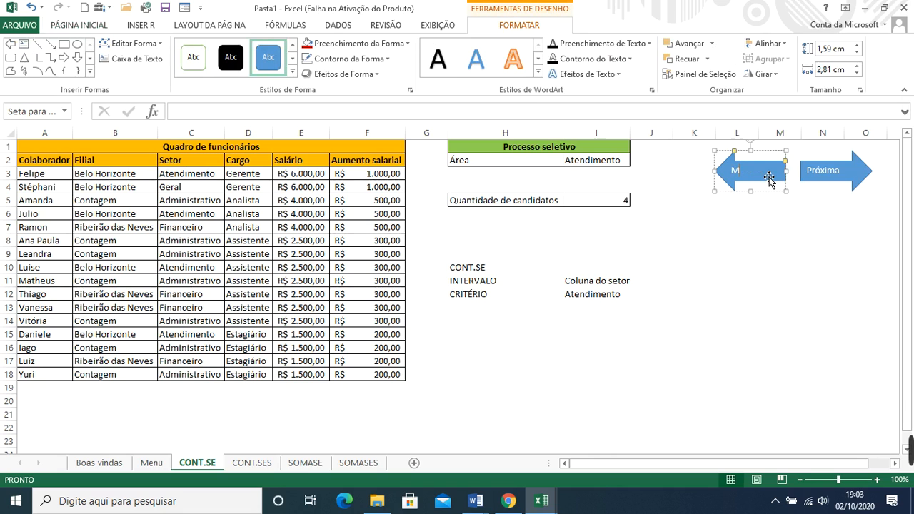
left_click(740, 282)
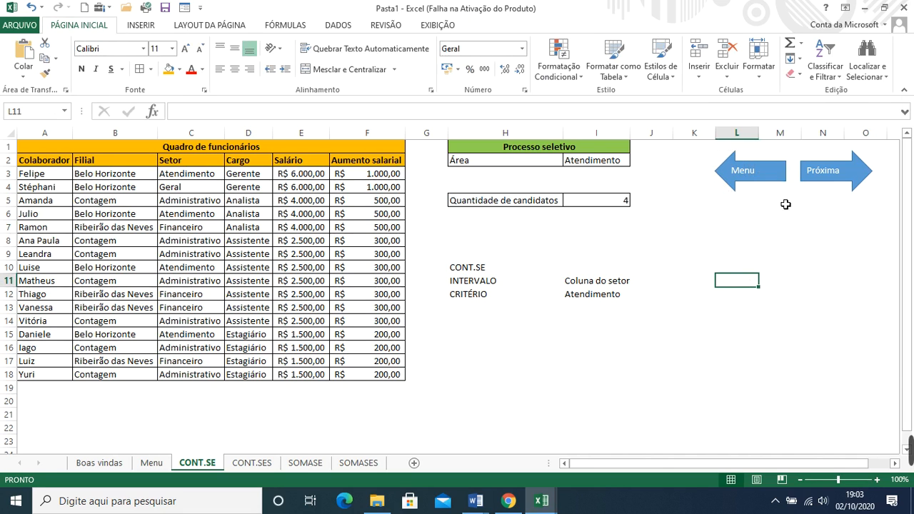
left_click(772, 177)
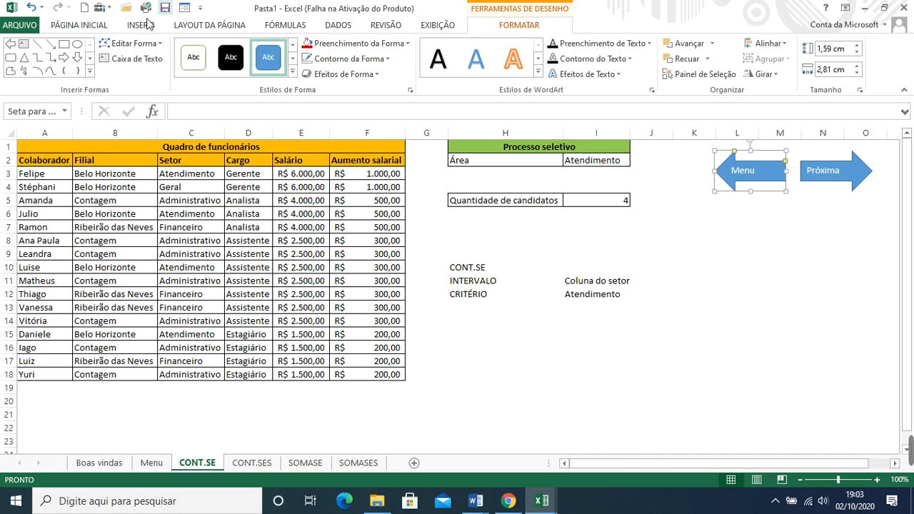
left_click(106, 28)
left_click(187, 51)
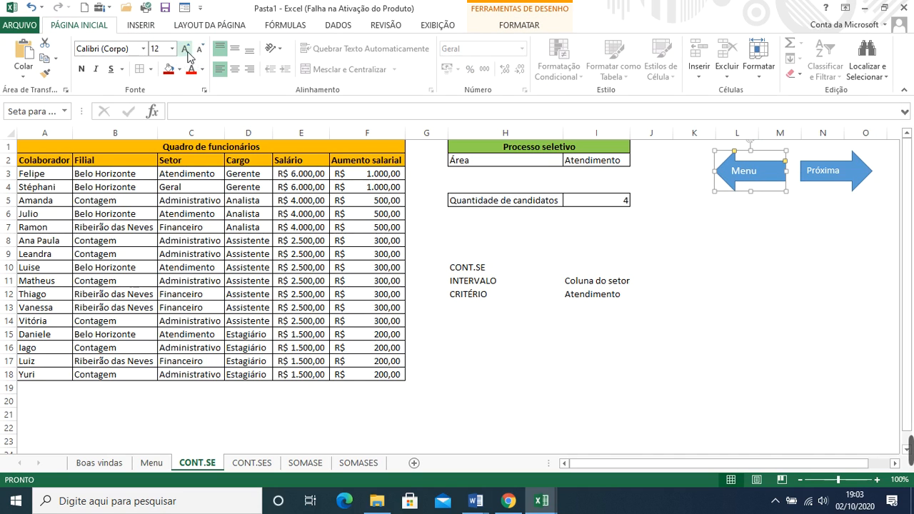
left_click(187, 52)
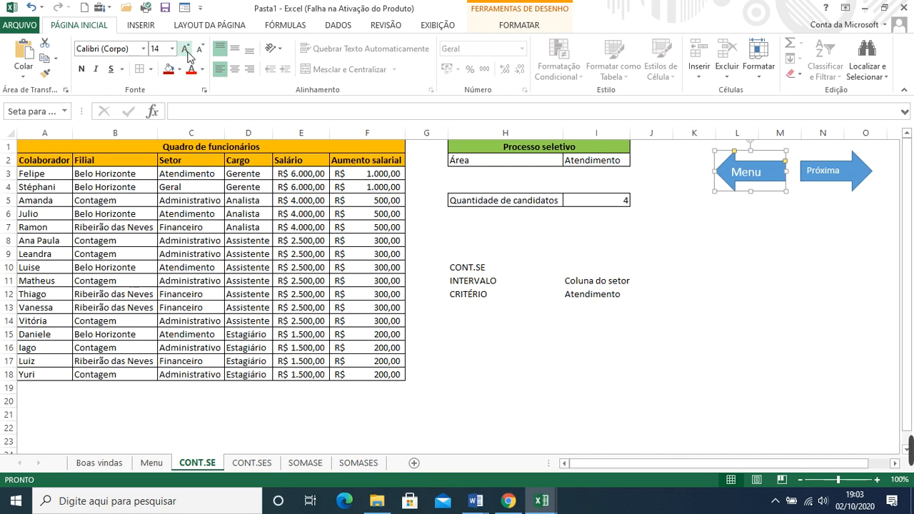
left_click(235, 47)
left_click(234, 69)
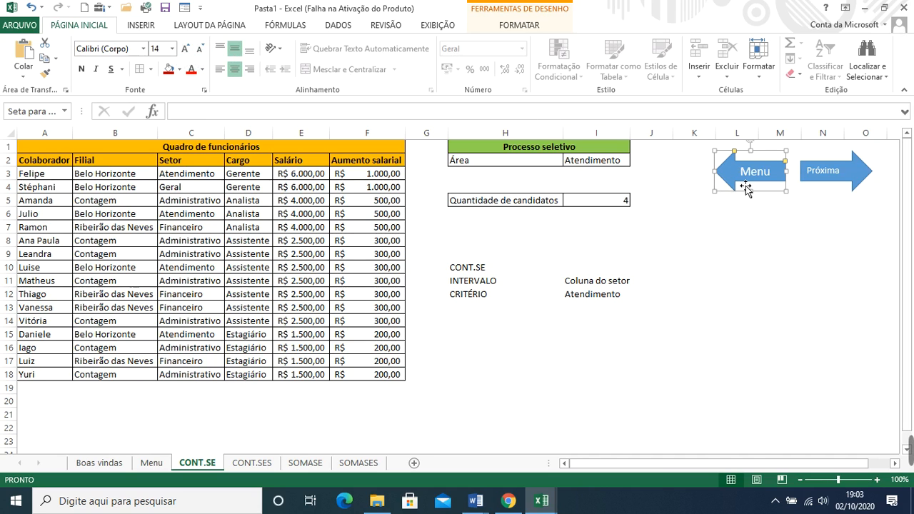
Step: Format the Próxima arrow's text at 14 pt, centred horizontally and vertically
left_click(818, 172)
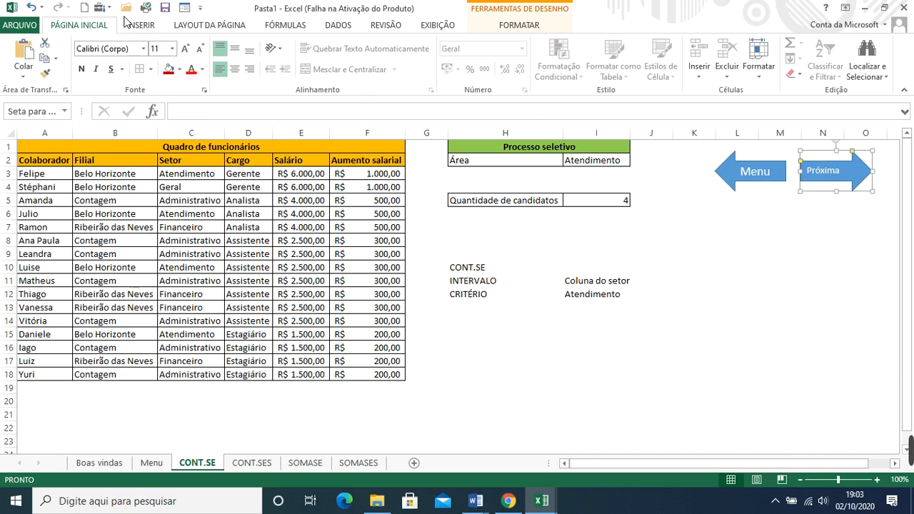
left_click(185, 50)
left_click(185, 50)
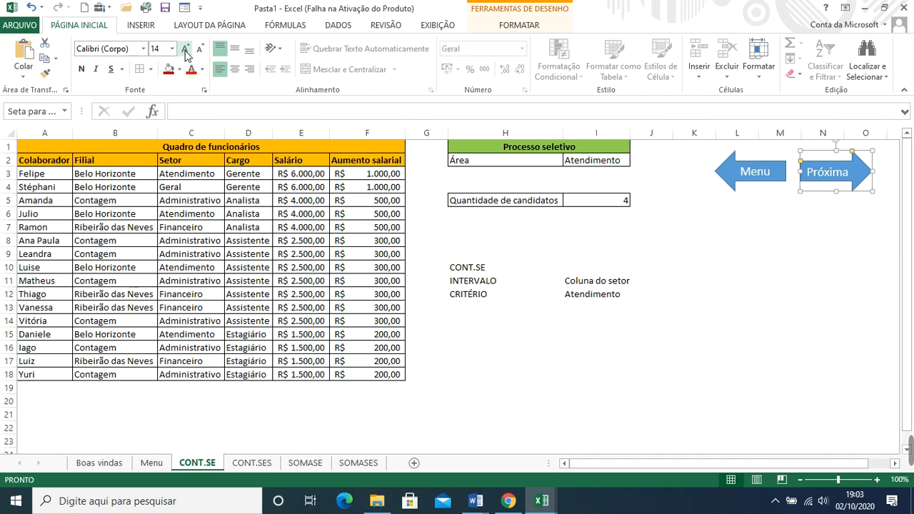
left_click(234, 49)
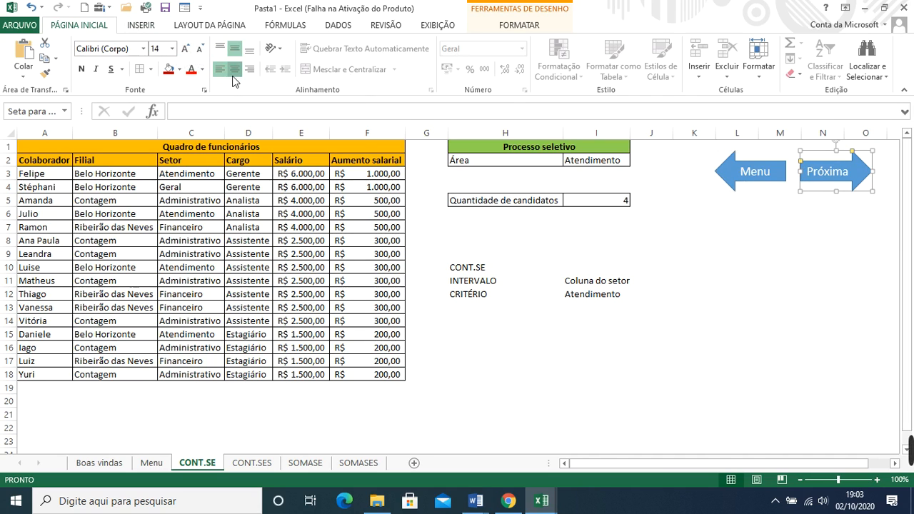
left_click(234, 69)
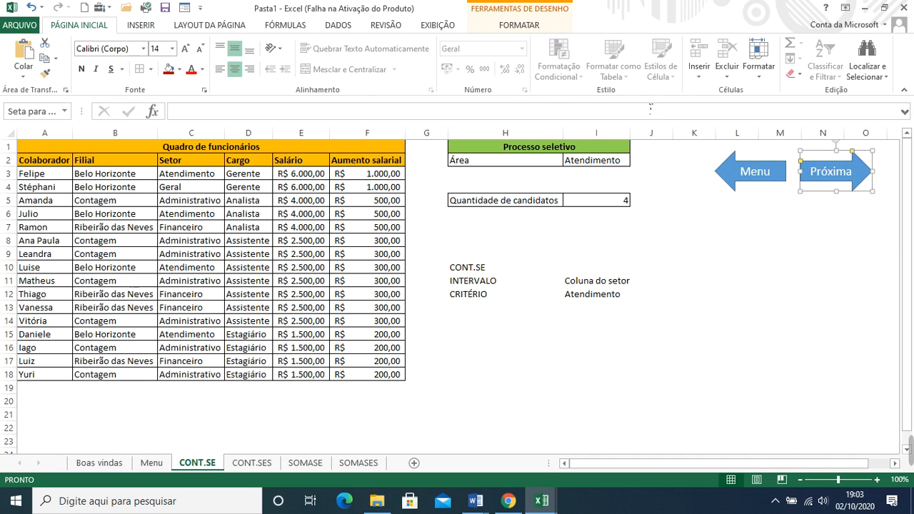
Step: Fill the Próxima arrow with a darker shade of the gold theme colour and apply the second preset shape effect
left_click(501, 25)
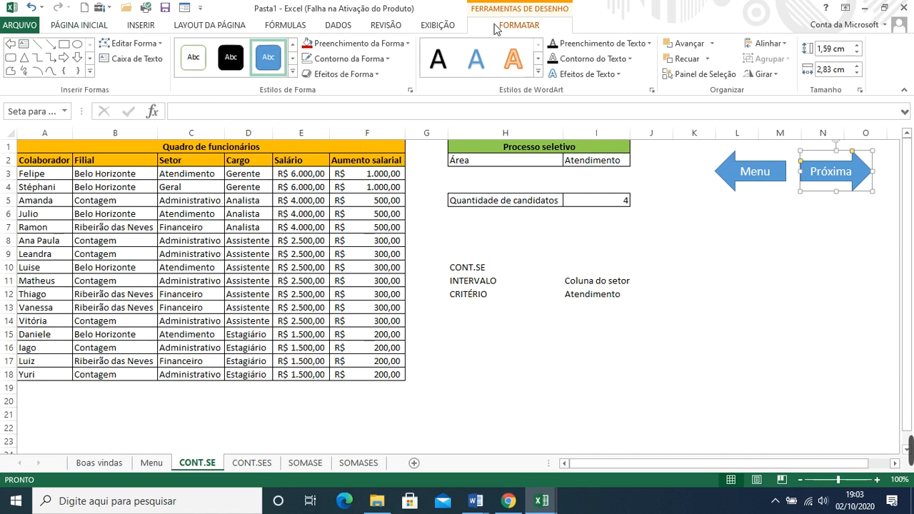
left_click(323, 48)
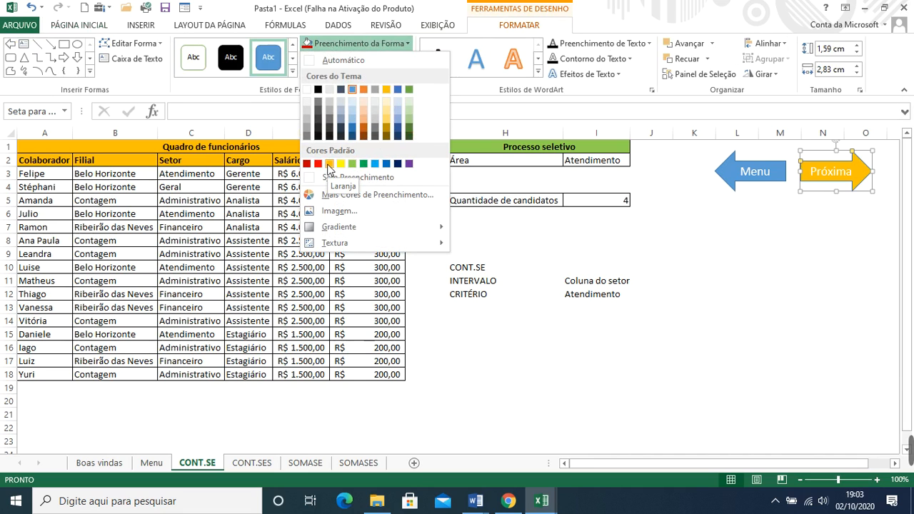
left_click(386, 129)
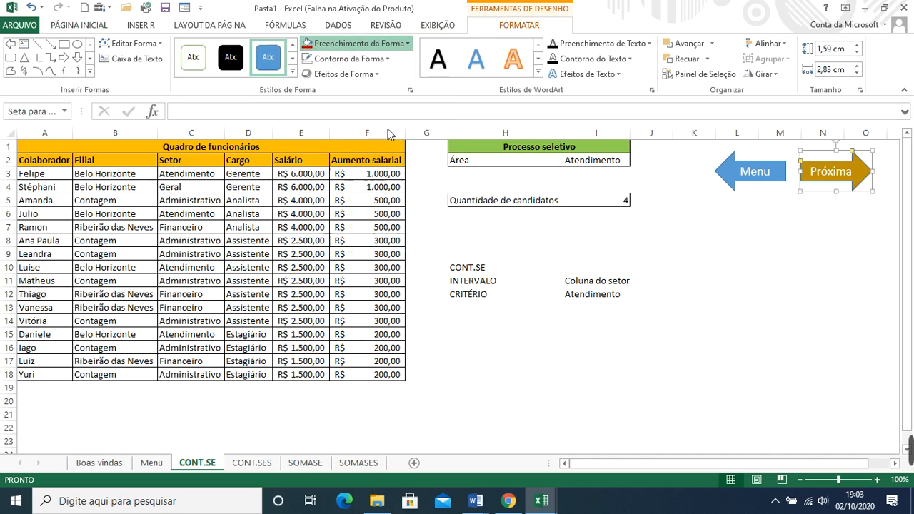
left_click(307, 74)
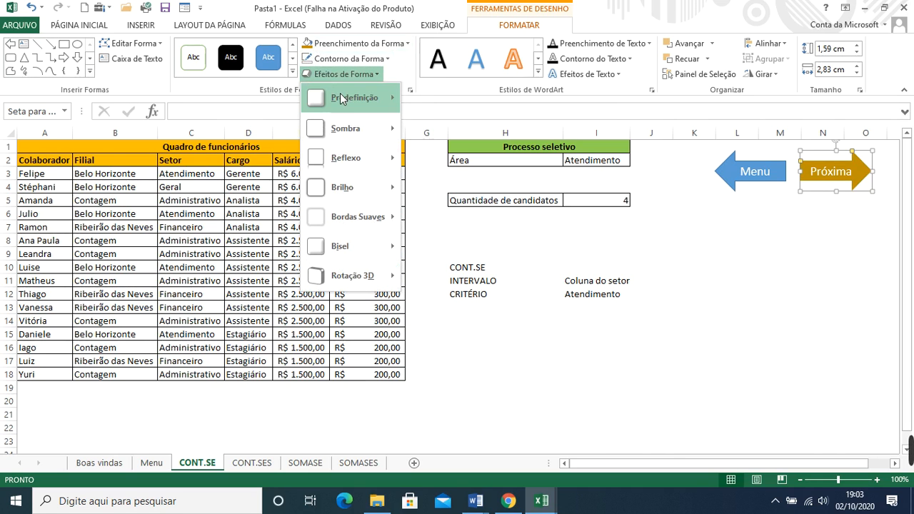
mouse_move(384, 109)
left_click(451, 170)
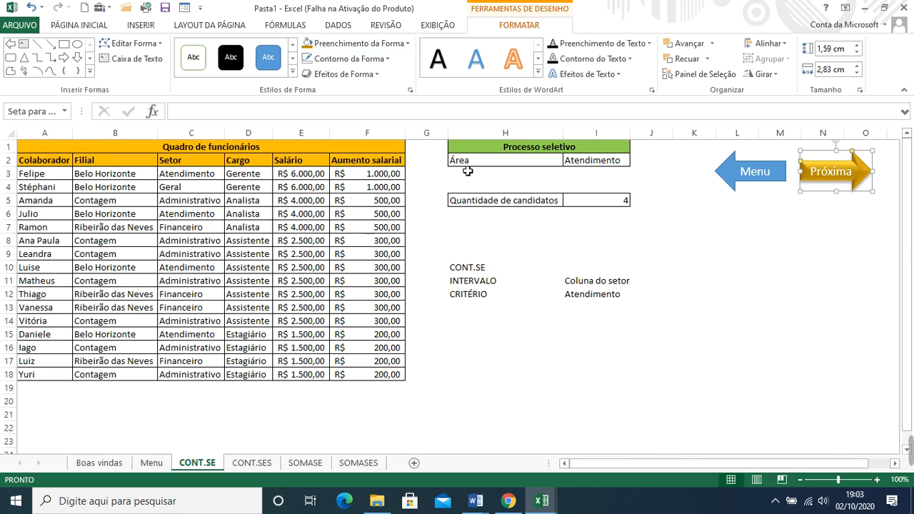
Step: Give the Menu arrow the same dark gold fill and second preset shape effect as the Próxima arrow
left_click(729, 182)
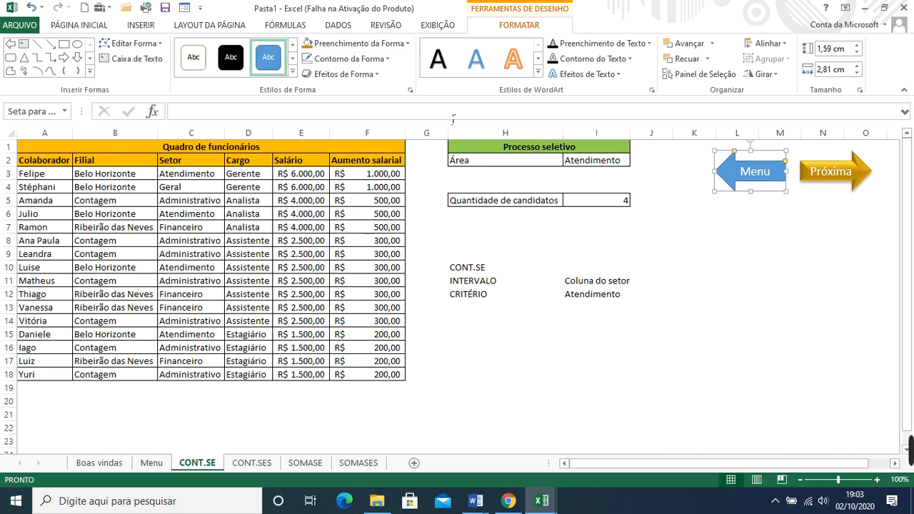
left_click(307, 44)
left_click(329, 74)
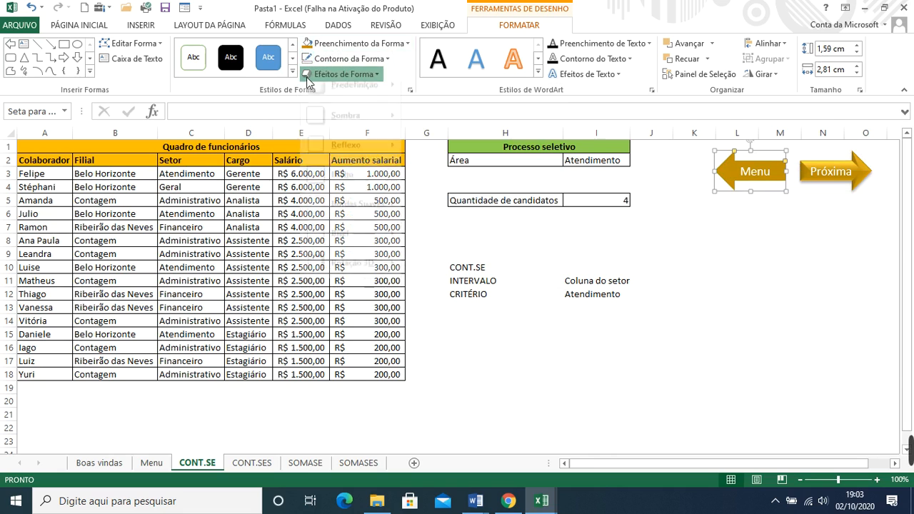
mouse_move(363, 112)
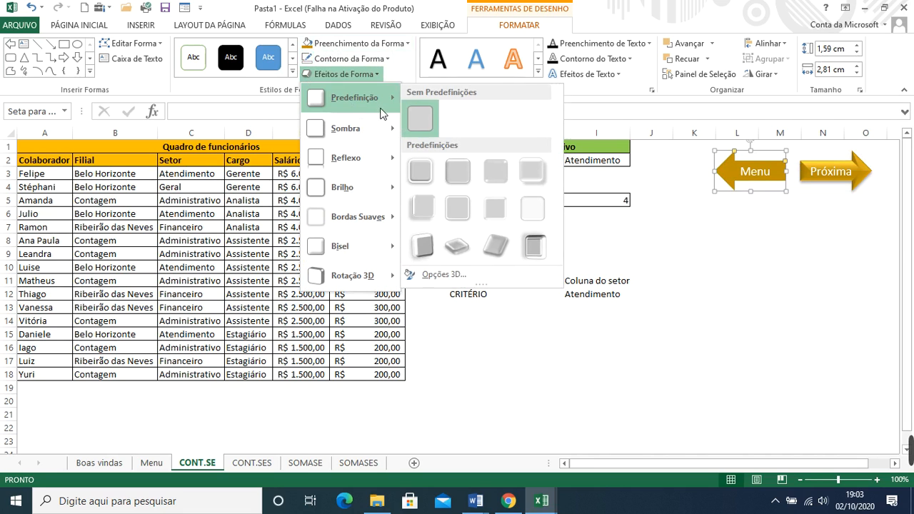
left_click(458, 172)
left_click(733, 269)
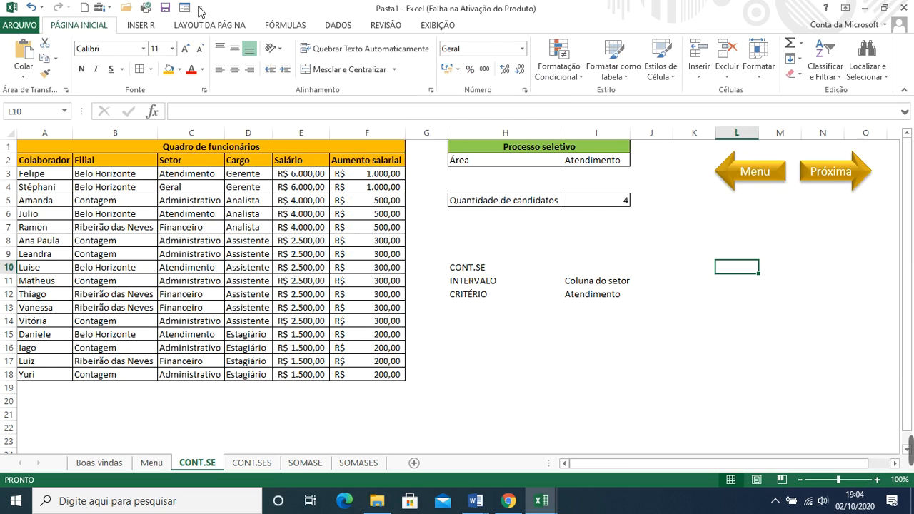
Step: Draw a rectangle shape about 3.15 by 0.98 cm centred below the Menu and Próxima arrows, labelled "Boas vindas"
left_click(142, 27)
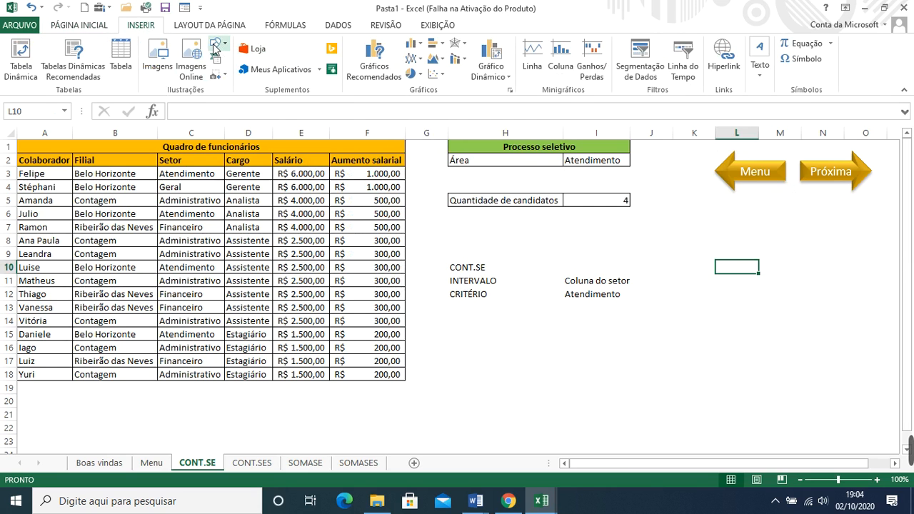
left_click(214, 43)
left_click(267, 75)
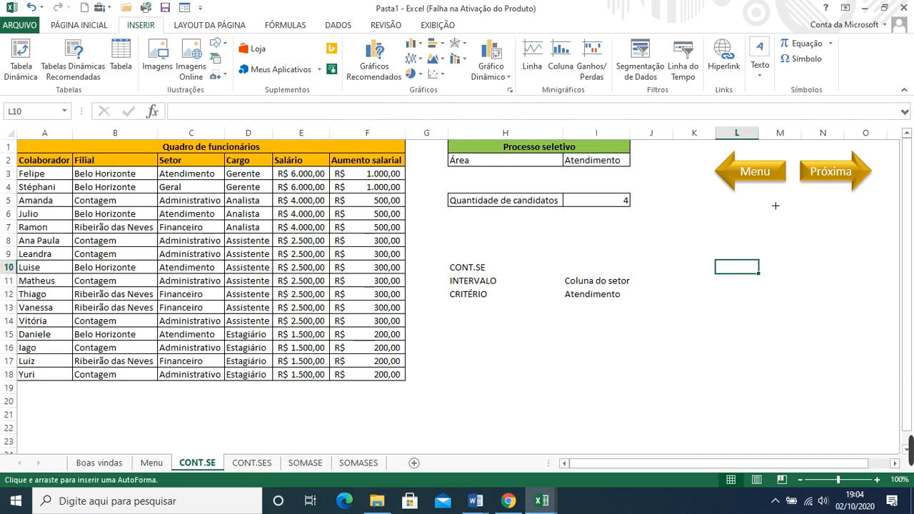
mouse_move(776, 208)
left_mouse_down()
mouse_move(839, 232)
mouse_move(850, 227)
mouse_move(819, 227)
left_mouse_up()
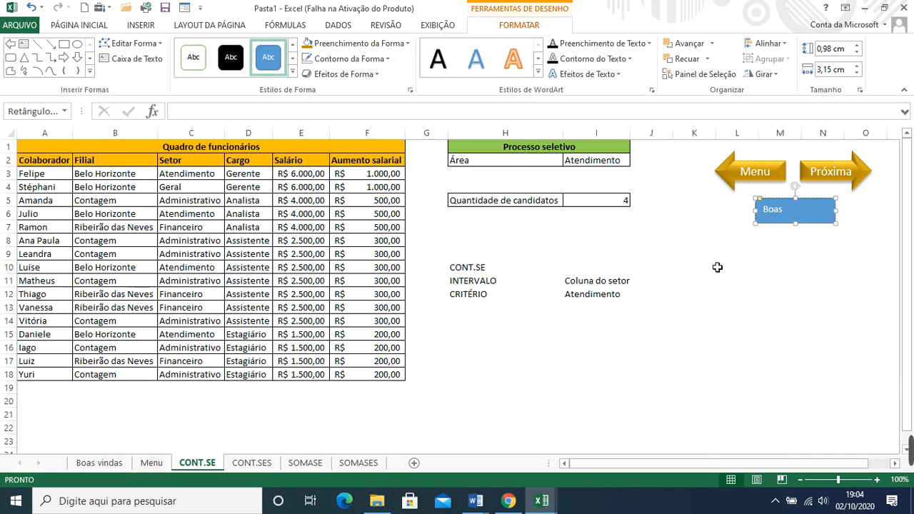
left_click(724, 254)
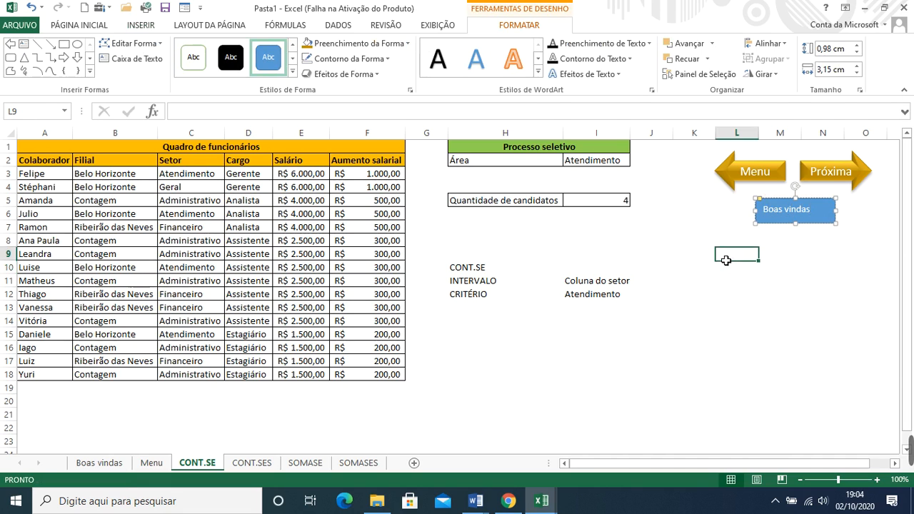
Step: Format the Boas vindas rectangle's text as bold 14 pt, centred horizontally and vertically
left_click(819, 219)
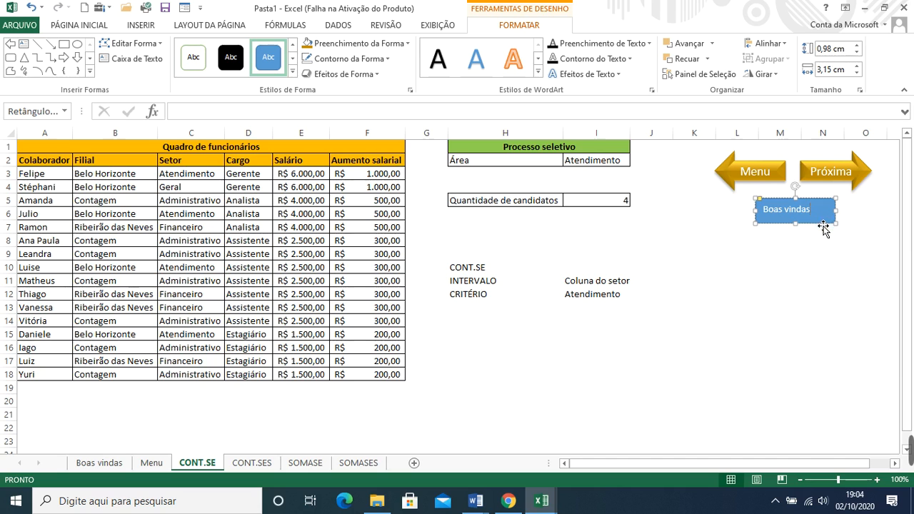
left_click(104, 28)
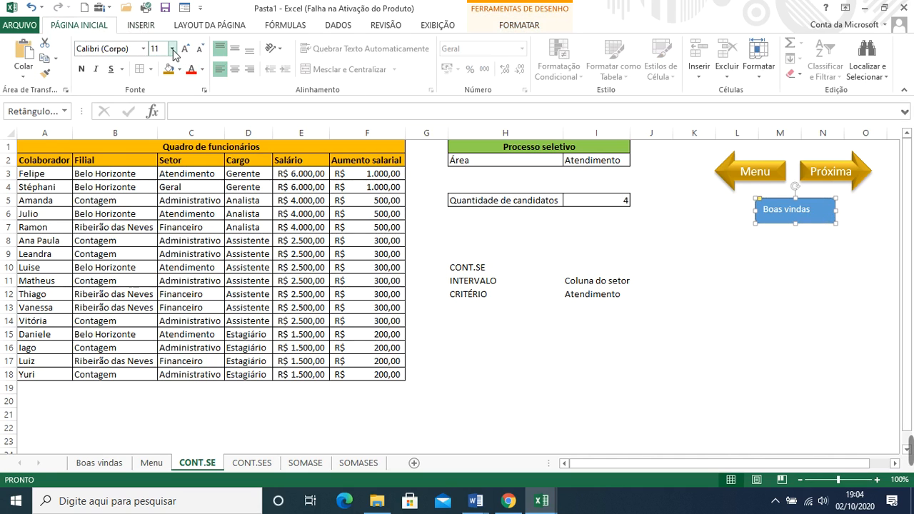
left_click(233, 49)
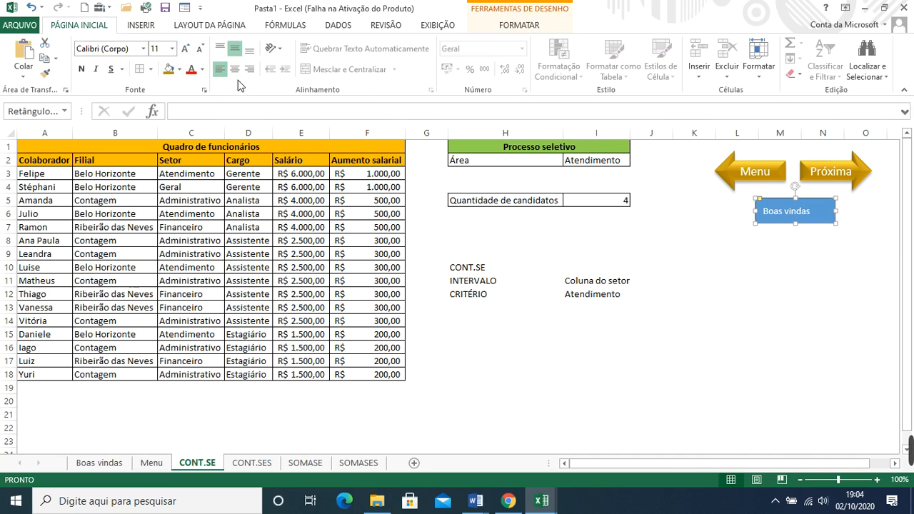
left_click(234, 68)
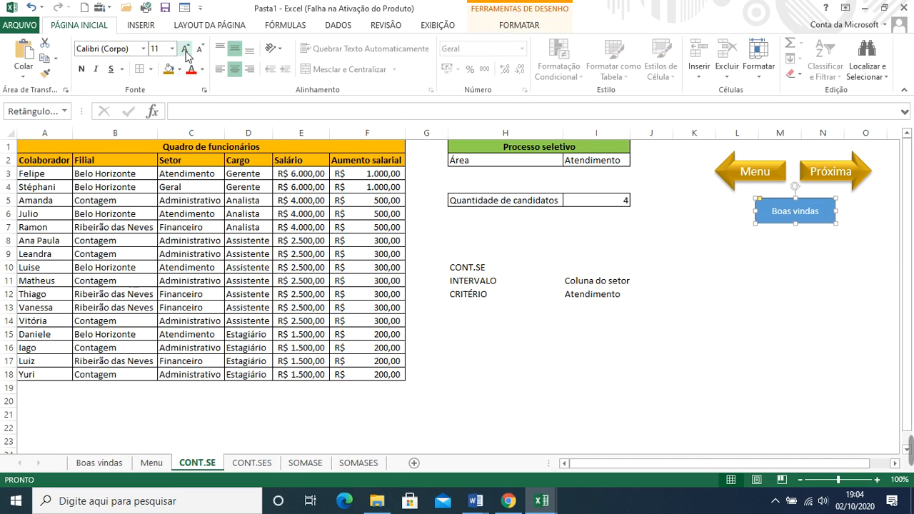
left_click(185, 50)
left_click(186, 50)
left_click(186, 50)
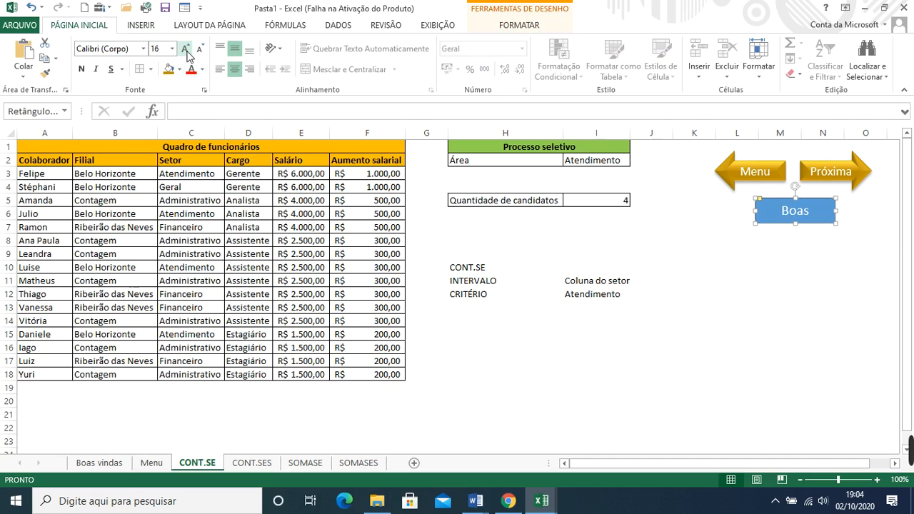
left_click(199, 49)
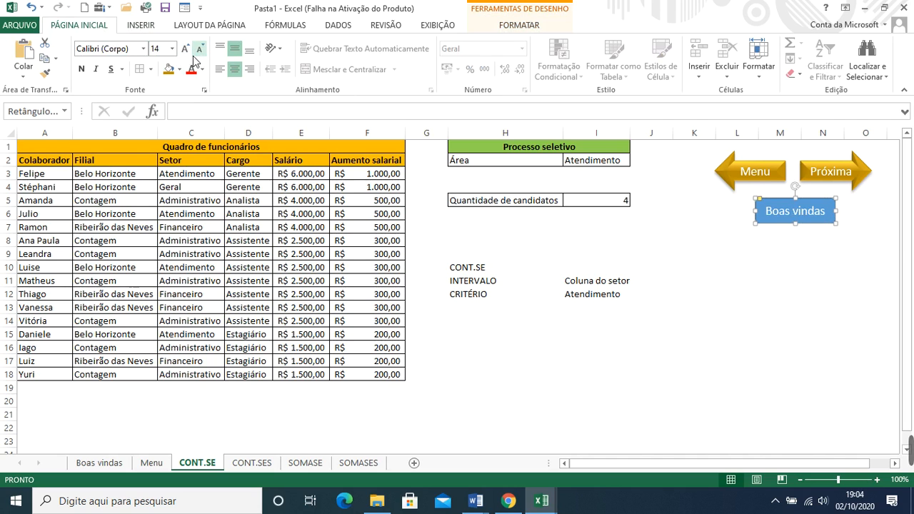
left_click(82, 68)
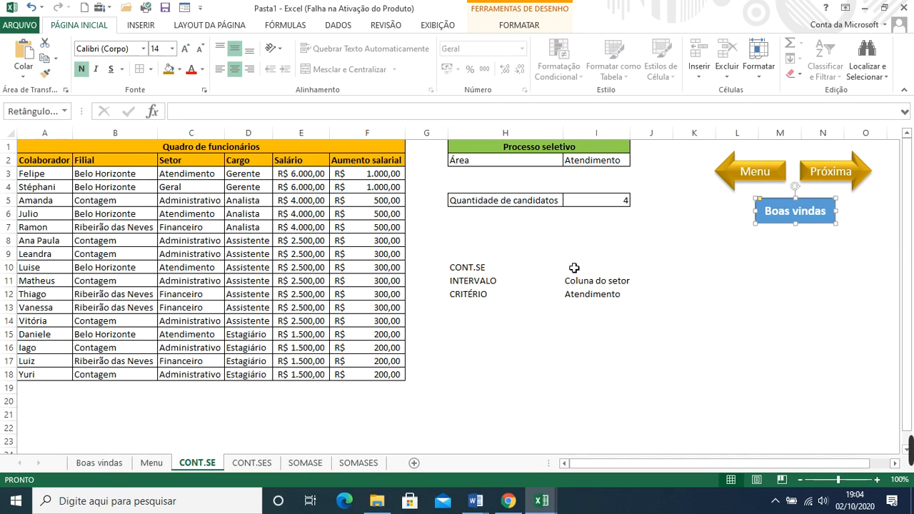
Step: Fill the Boas vindas rectangle with the standard dark red colour and apply the second preset shape effect
left_click(735, 293)
left_click(814, 227)
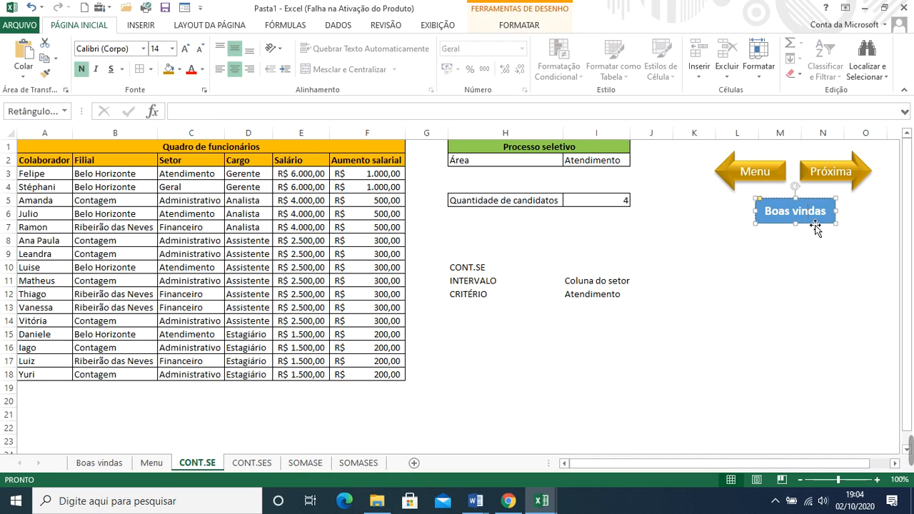
left_click(535, 27)
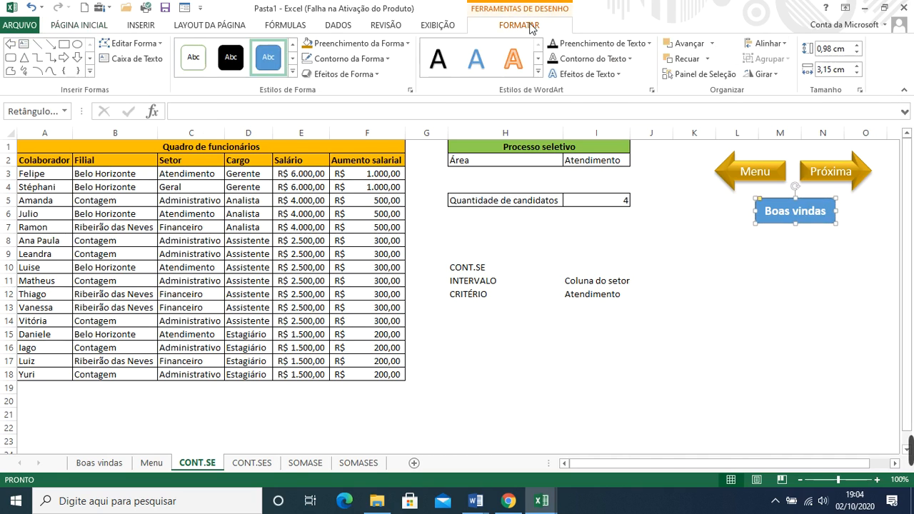
left_click(325, 44)
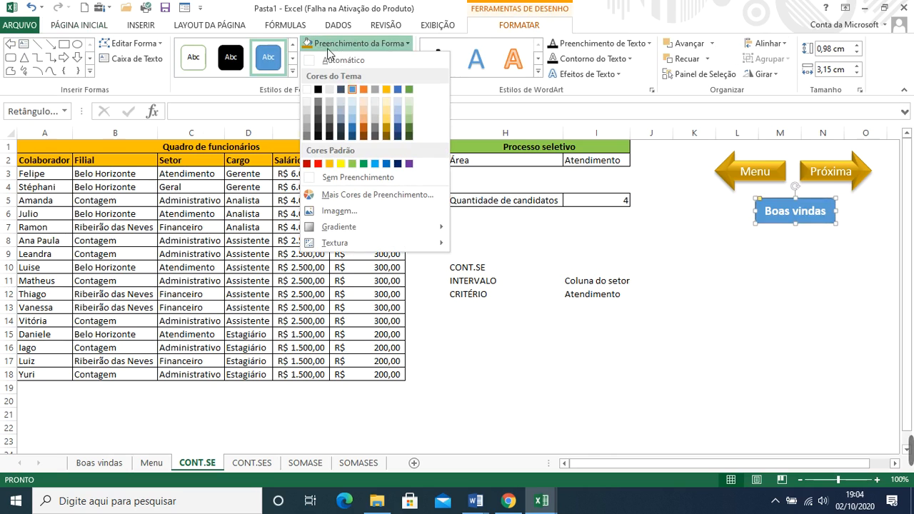
left_click(307, 163)
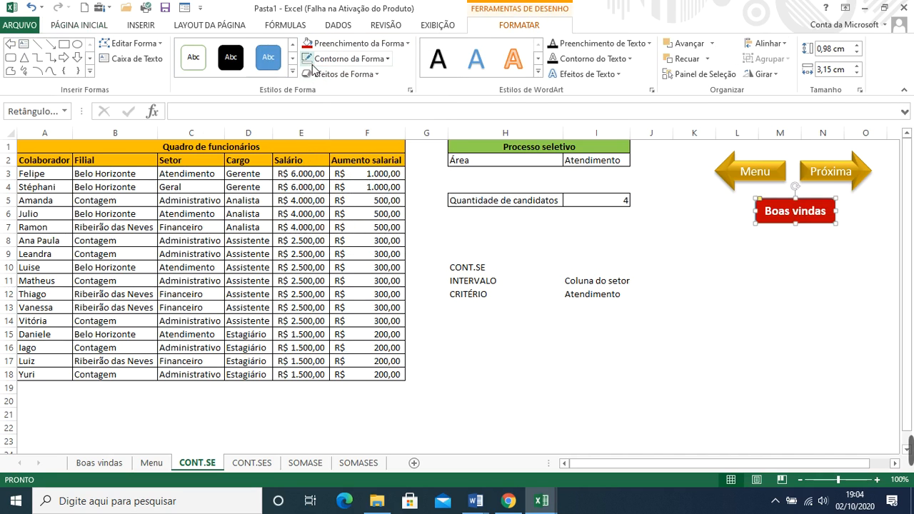
left_click(310, 77)
mouse_move(357, 97)
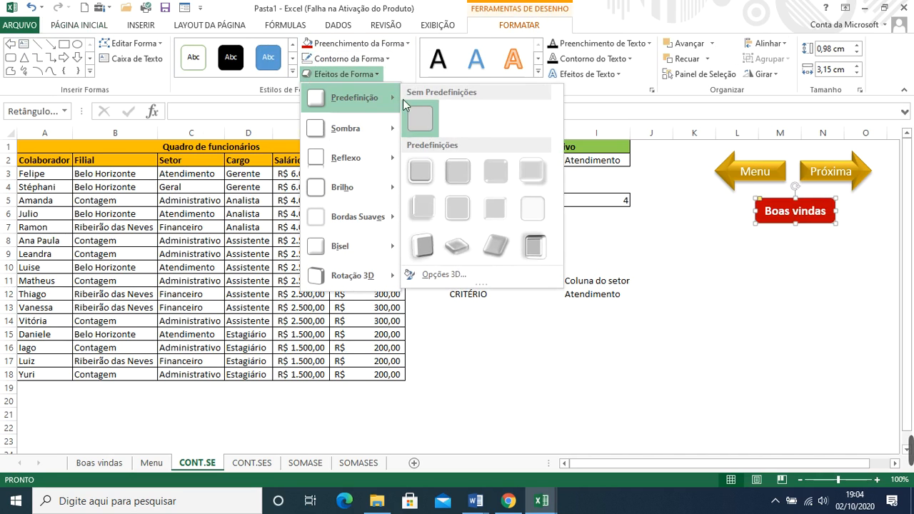
left_click(451, 174)
left_click(800, 295)
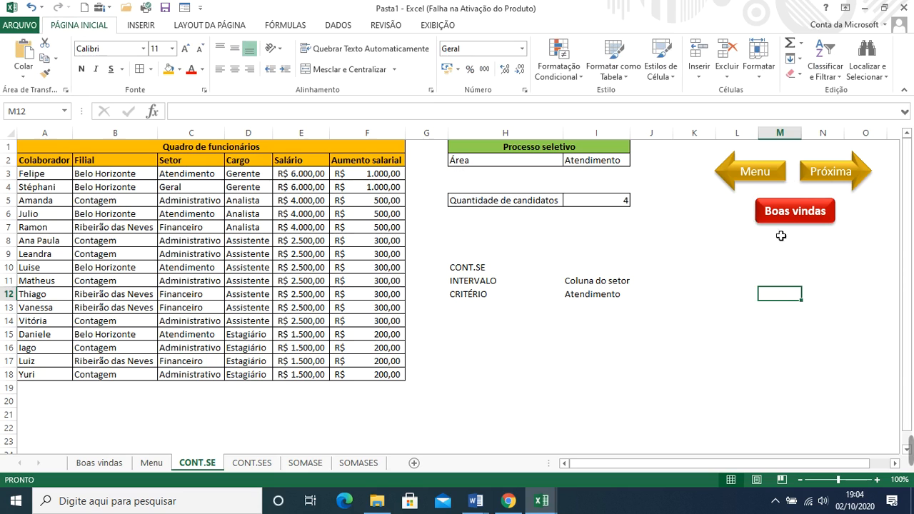
Step: Hyperlink the Menu arrow on CONT.SE to the Menu sheet in this document
right_click(779, 179)
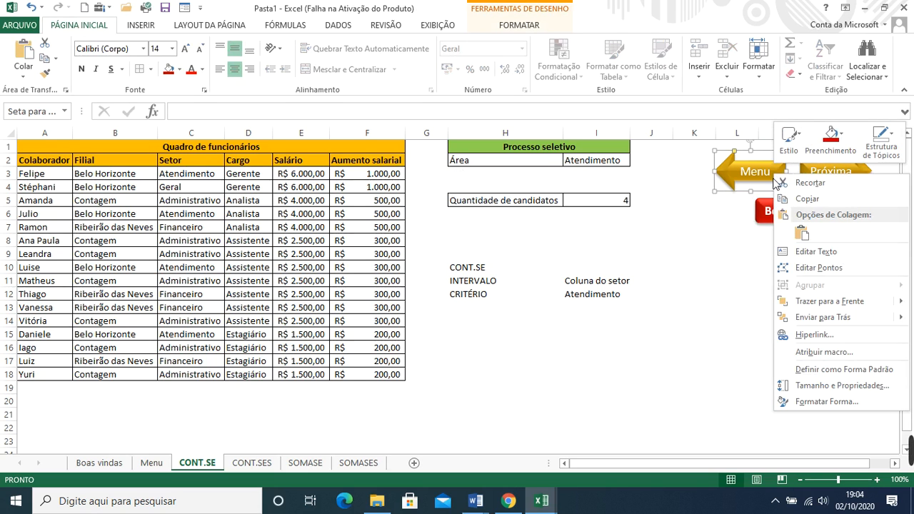
left_click(814, 335)
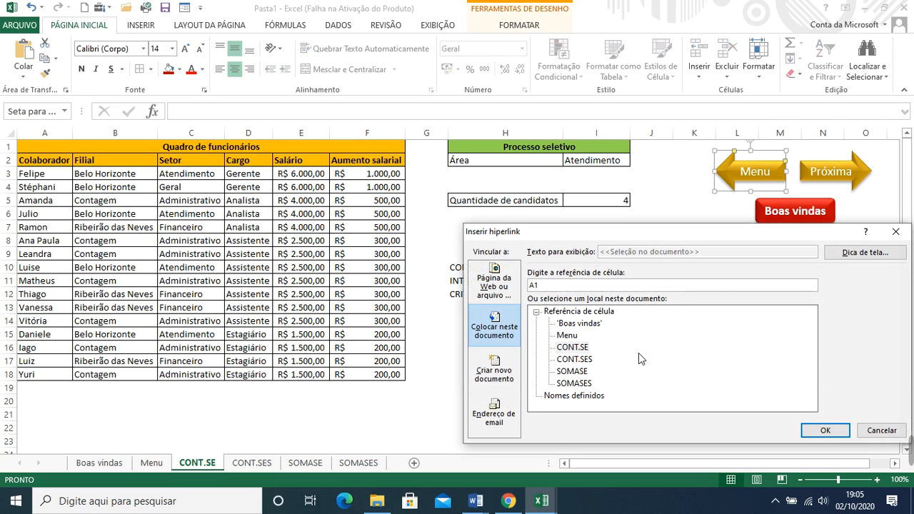
left_click(571, 336)
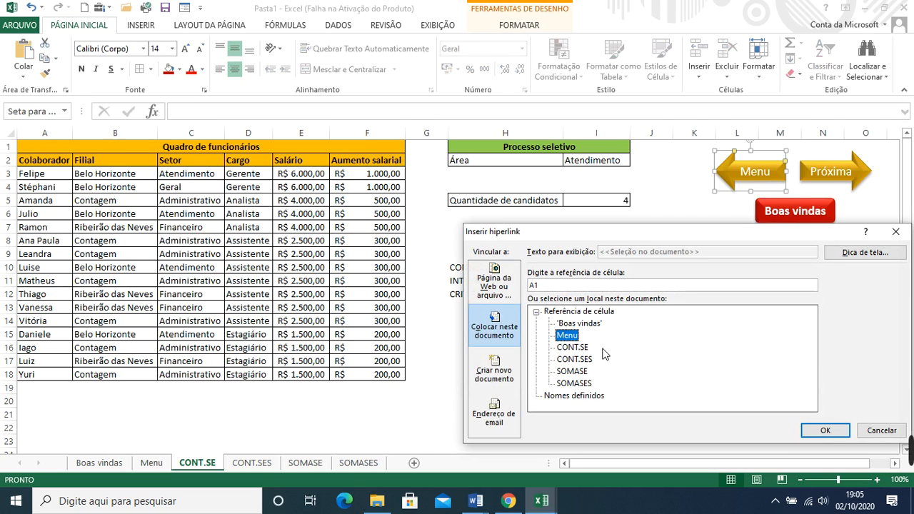
left_click(825, 431)
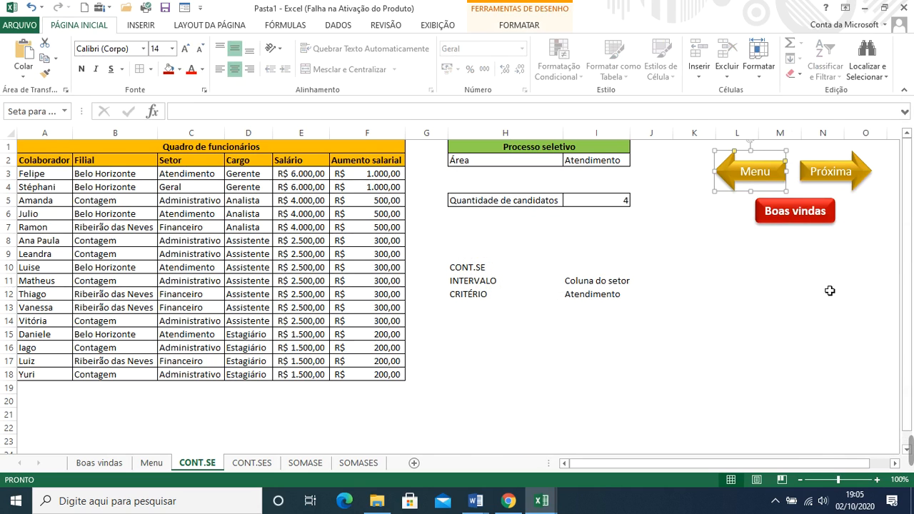
Step: Hyperlink the Próxima arrow on CONT.SE to the CONT.SES sheet in this document
right_click(864, 174)
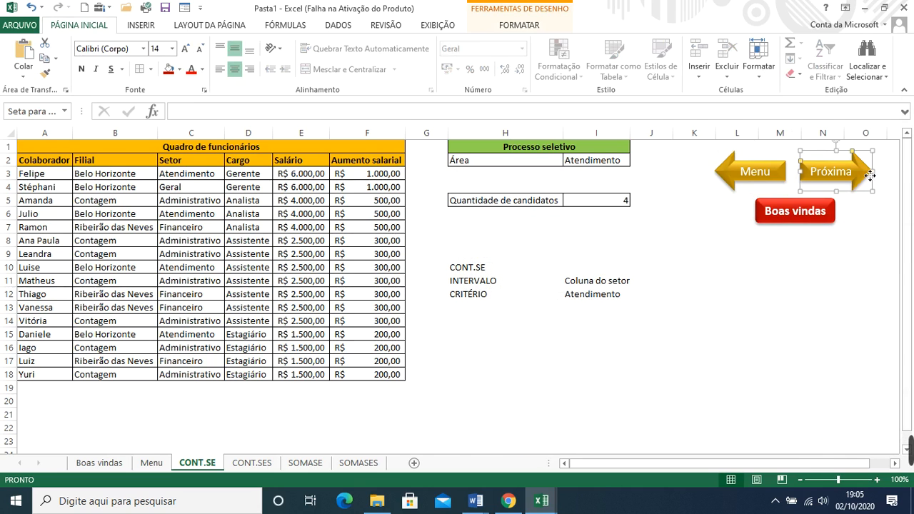
left_click(768, 331)
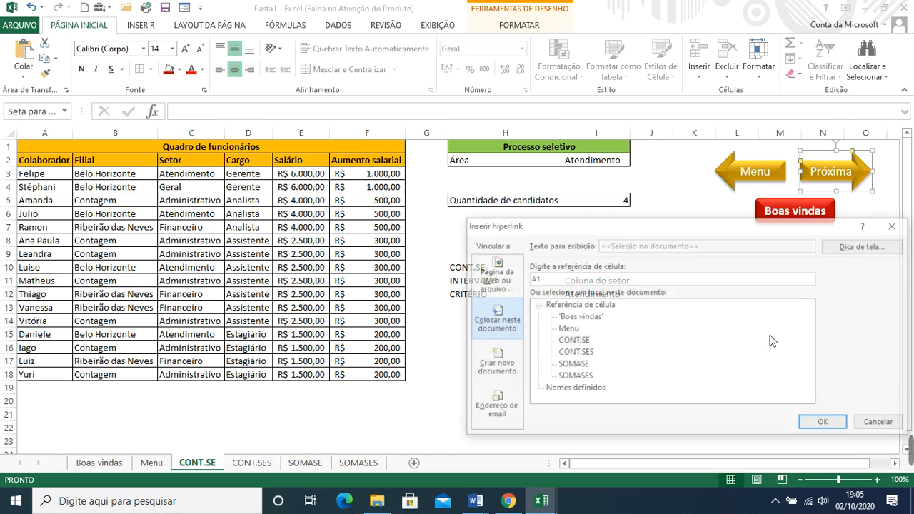
left_click(580, 353)
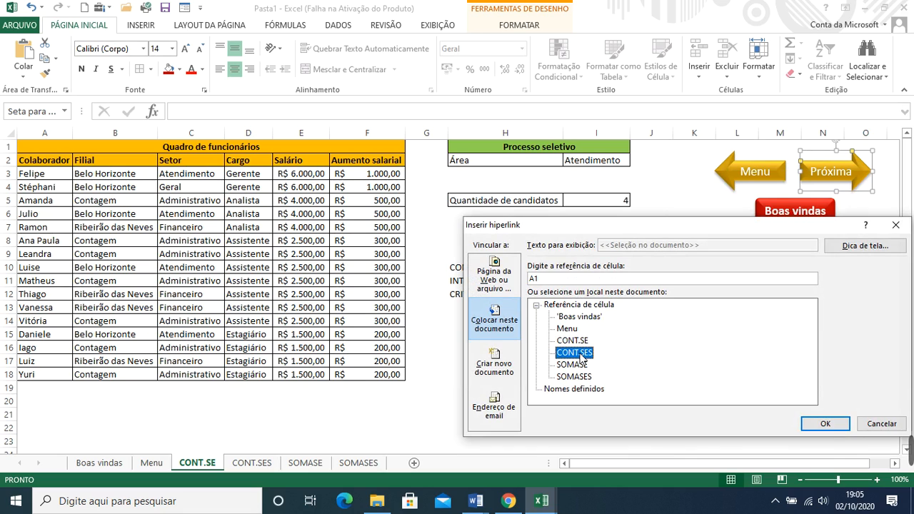
left_click(825, 424)
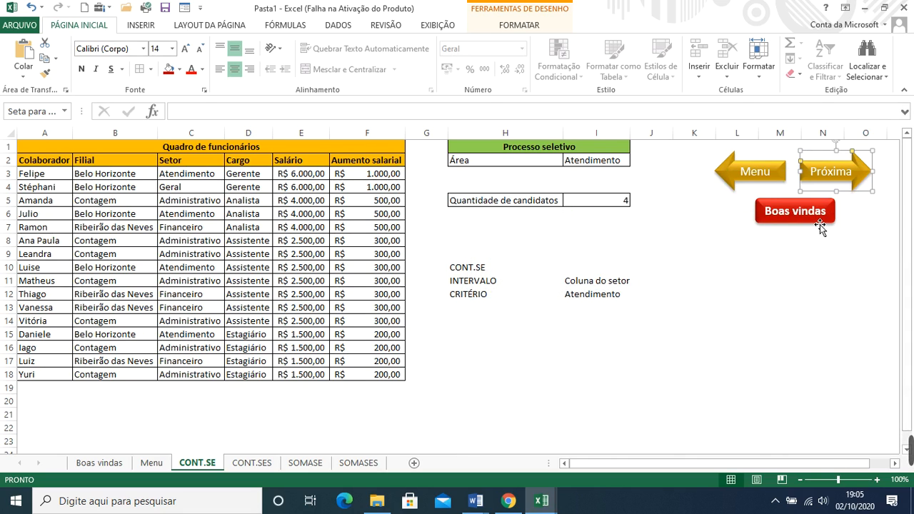
Step: Hyperlink the red Boas vindas rectangle on CONT.SE to the Boas vindas sheet, and deselect the shape
right_click(818, 223)
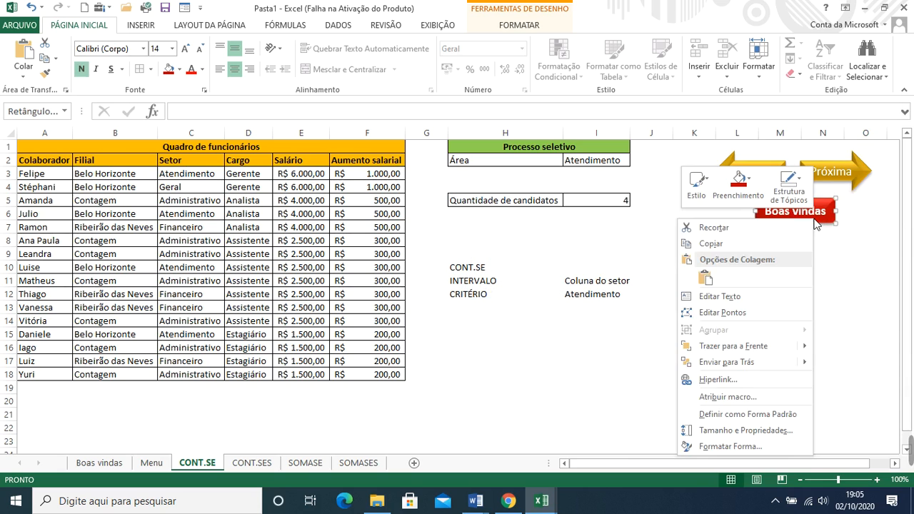
left_click(728, 380)
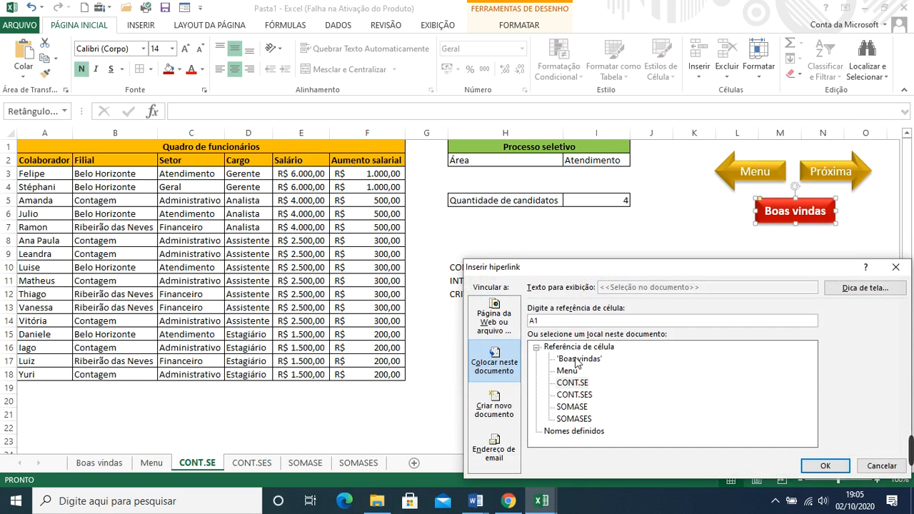
left_click(576, 359)
left_click(824, 466)
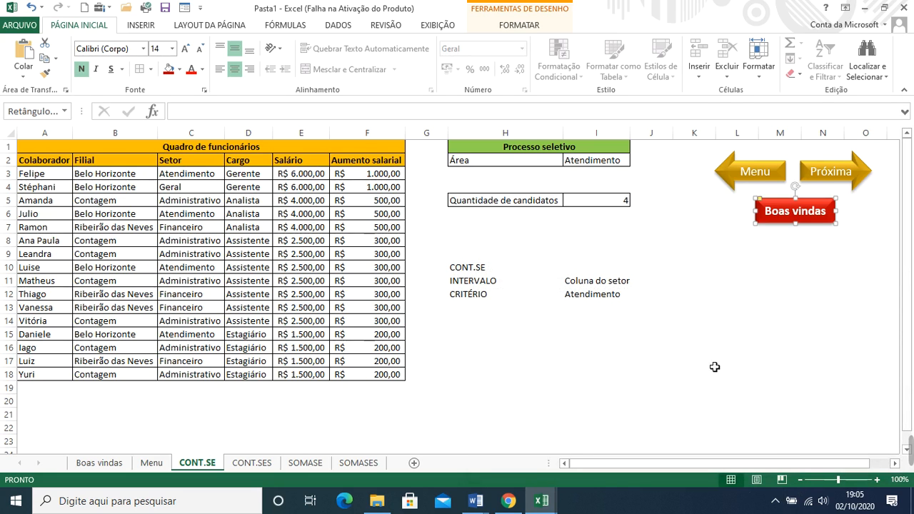
left_click(724, 307)
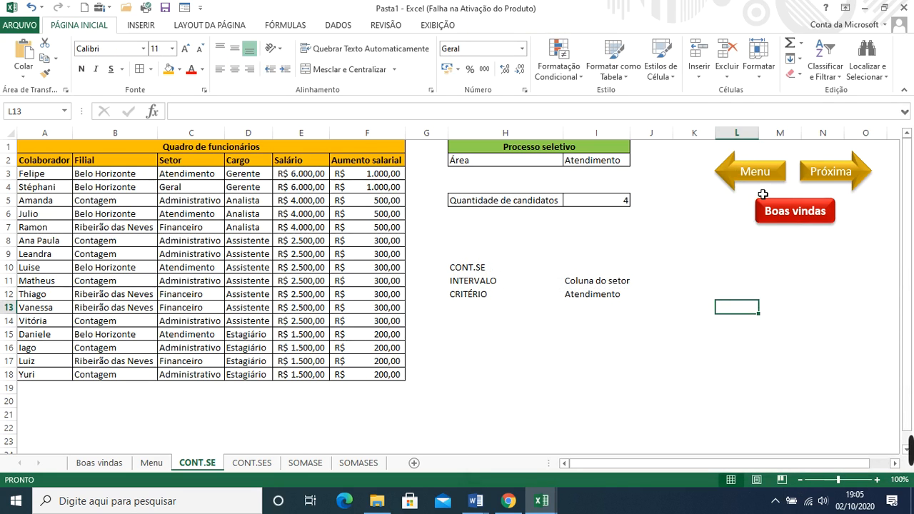
Step: Test the Menu, Próxima and Boas vindas links on CONT.SE, returning to the sheet after each one
left_click(758, 175)
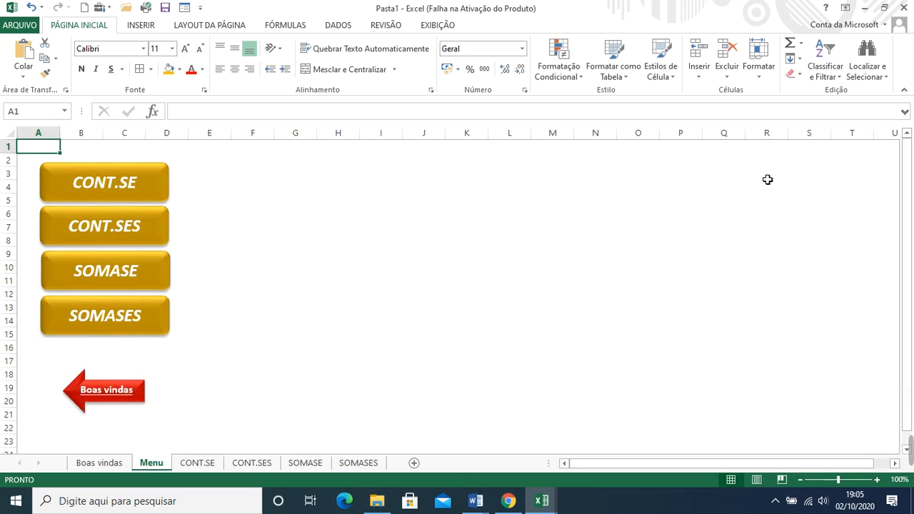
left_click(108, 195)
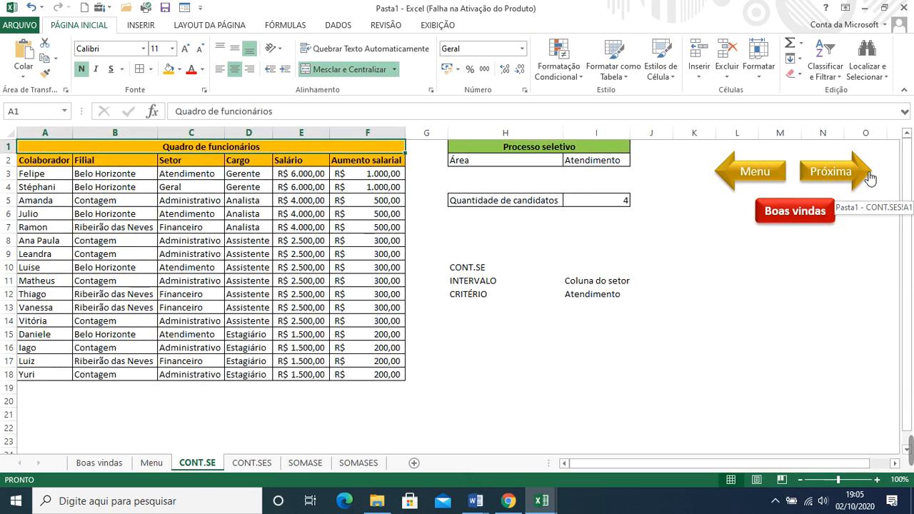
left_click(868, 177)
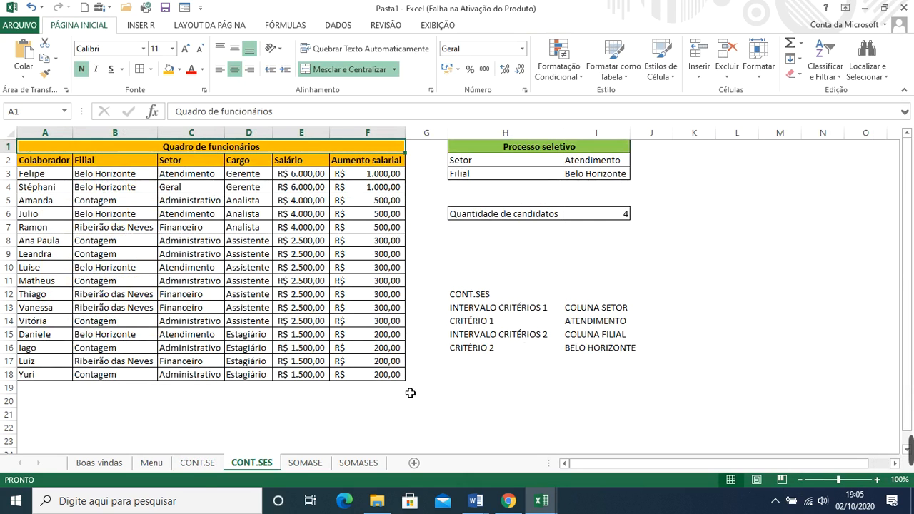
left_click(192, 463)
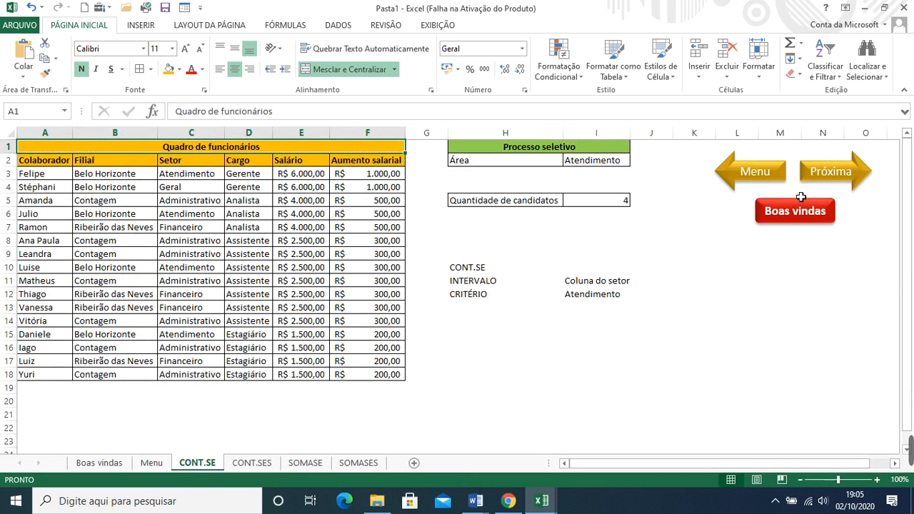
left_click(795, 219)
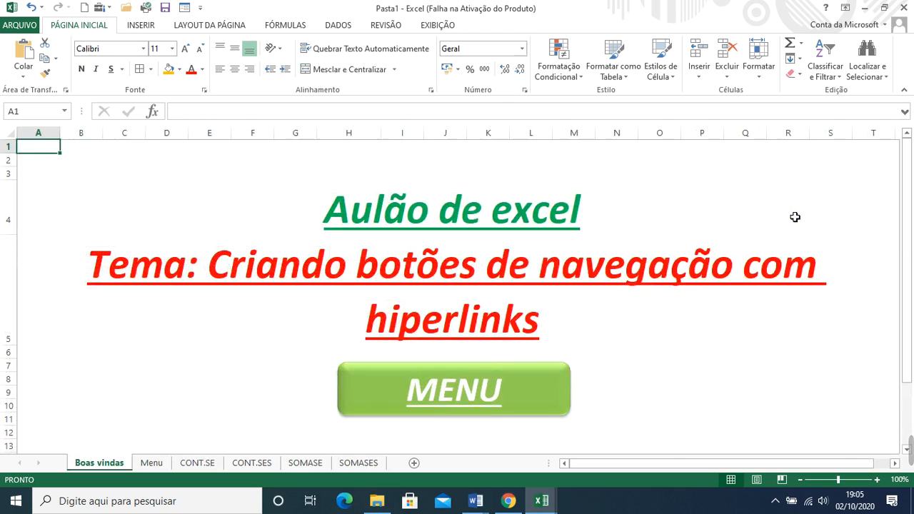
left_click(505, 384)
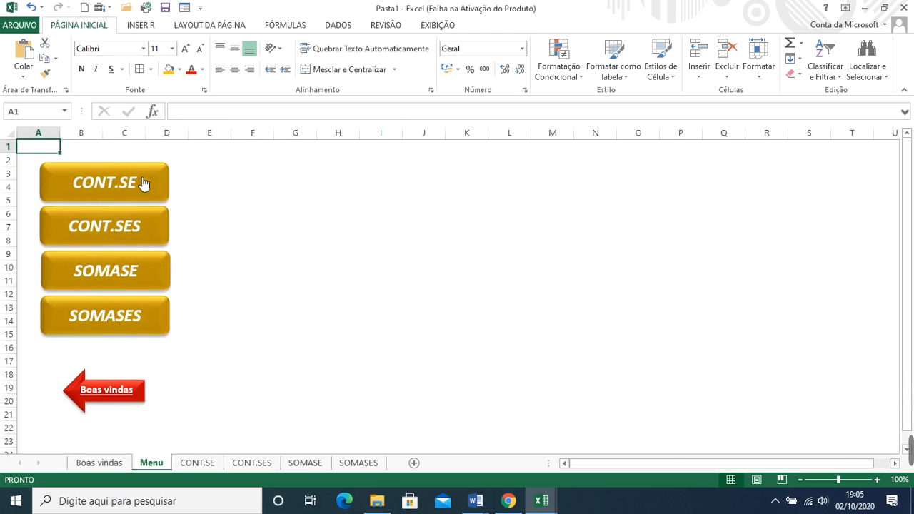
left_click(139, 178)
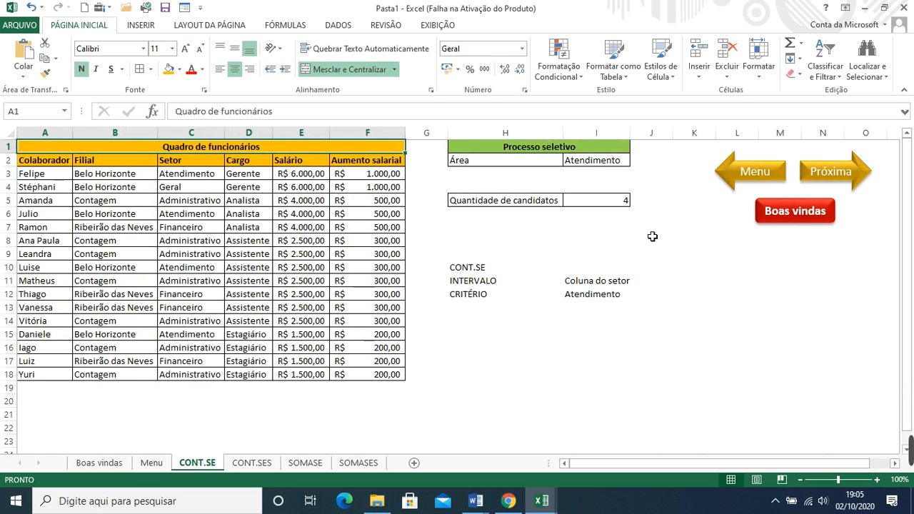
Step: Copy the Menu arrow from CONT.SE to the CONT.SES sheet and place it beside the Processo seletivo table, around columns K and L
right_click(731, 179)
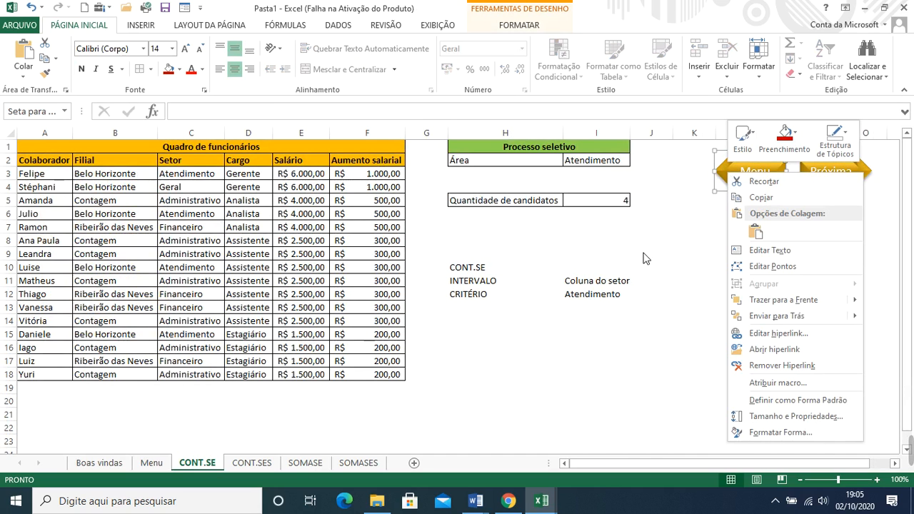
key("Escape")
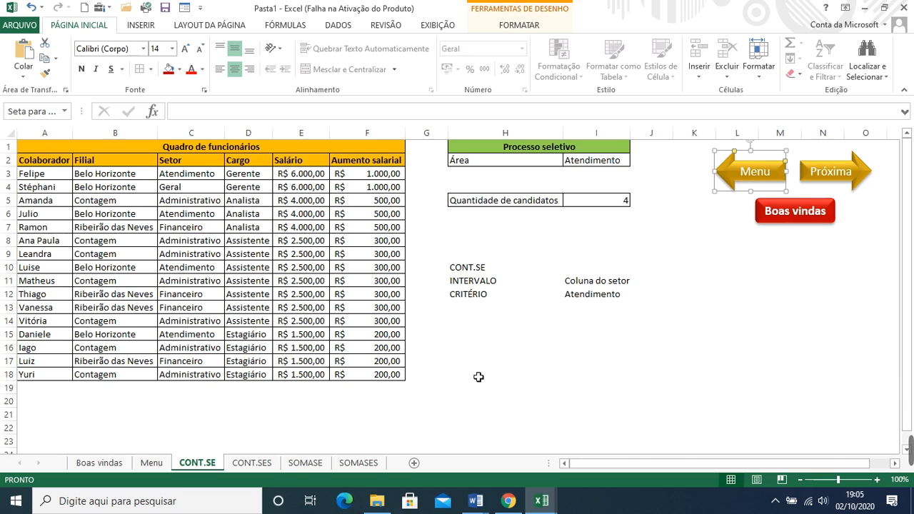
left_click(270, 465)
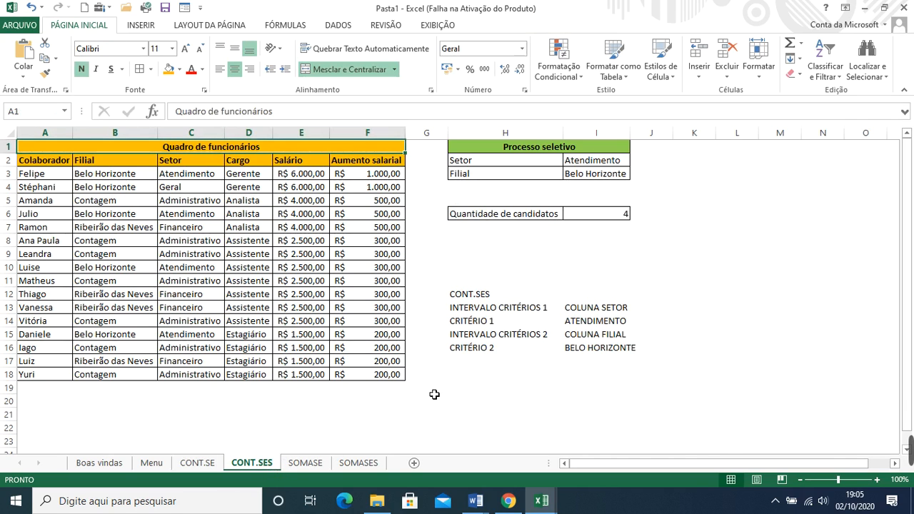
key("ctrl+v")
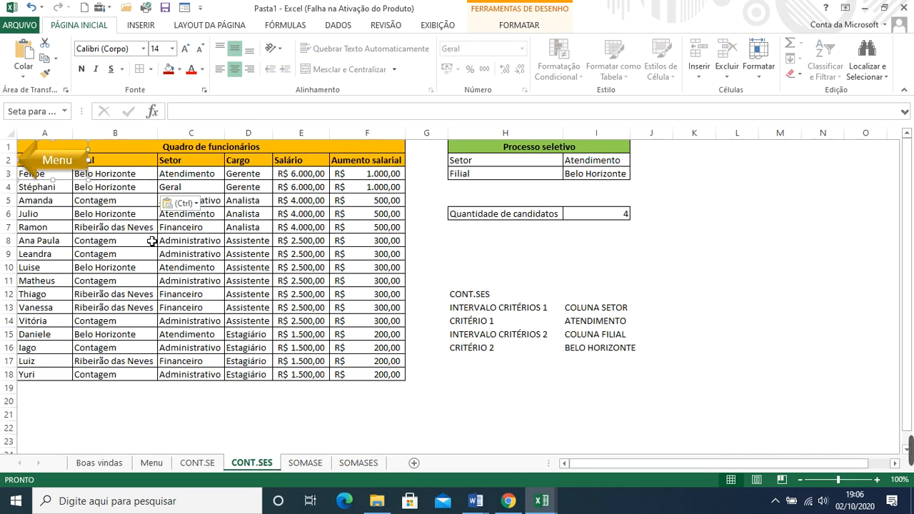
left_click_drag(90, 180, 764, 184)
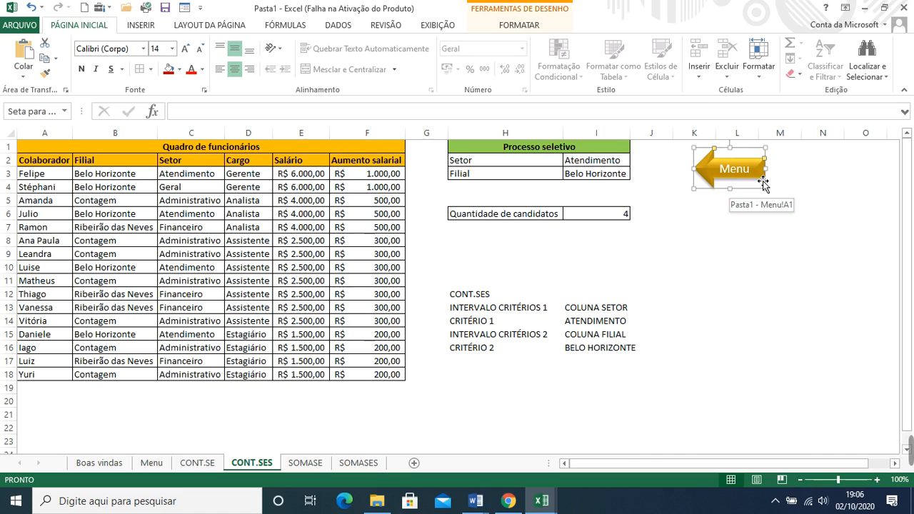
left_click(712, 240)
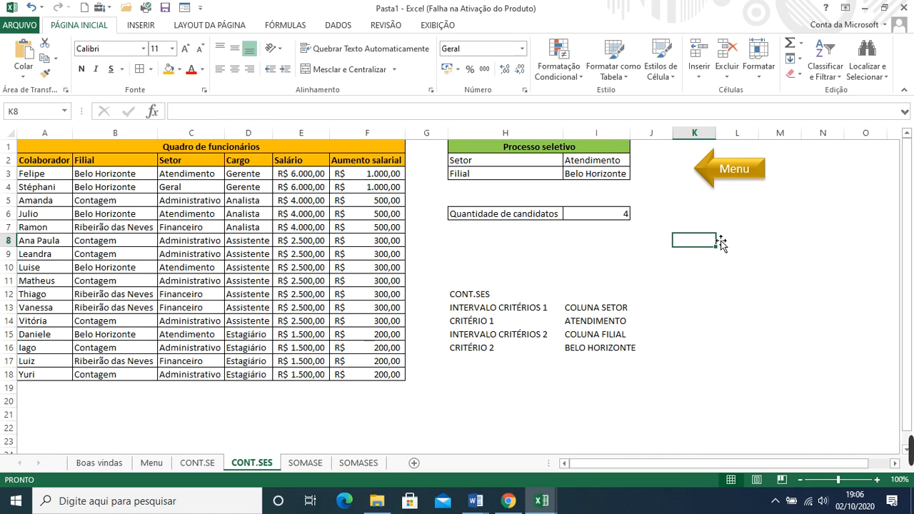
Step: Test the copied Menu arrow against the CONT.SES button, and return to CONT.SE from the Menu sheet
left_click(734, 175)
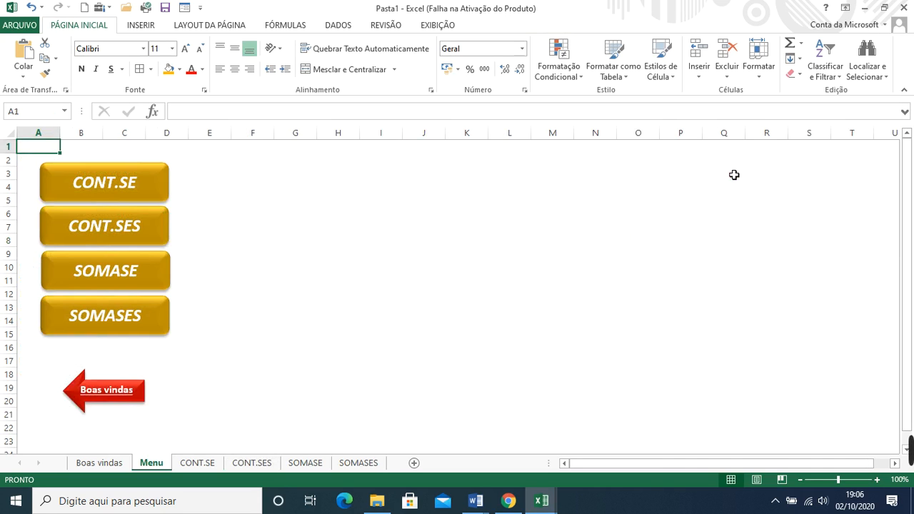
left_click(153, 234)
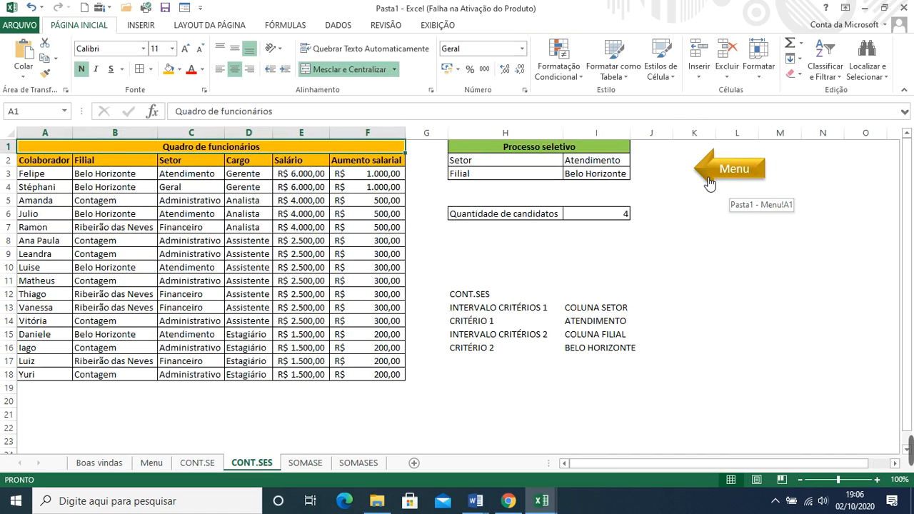
left_click(717, 164)
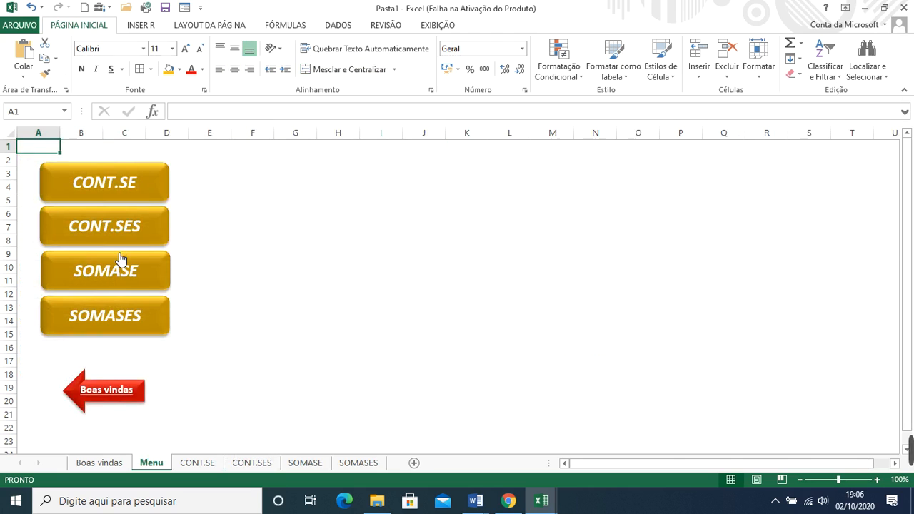
left_click(115, 185)
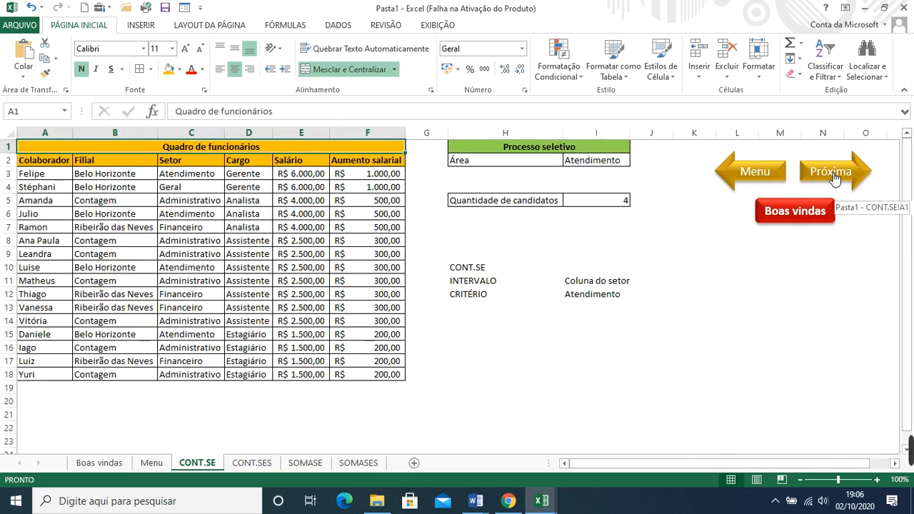
Step: Paste the copied Menu arrow on the SOMASE sheet and place it above the second SOMASE notes, around columns L and M
left_click(261, 461)
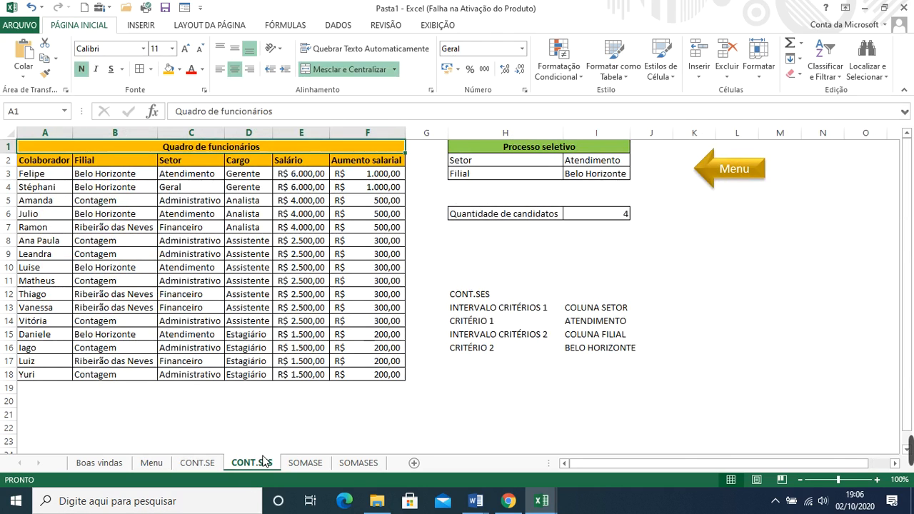
left_click(307, 463)
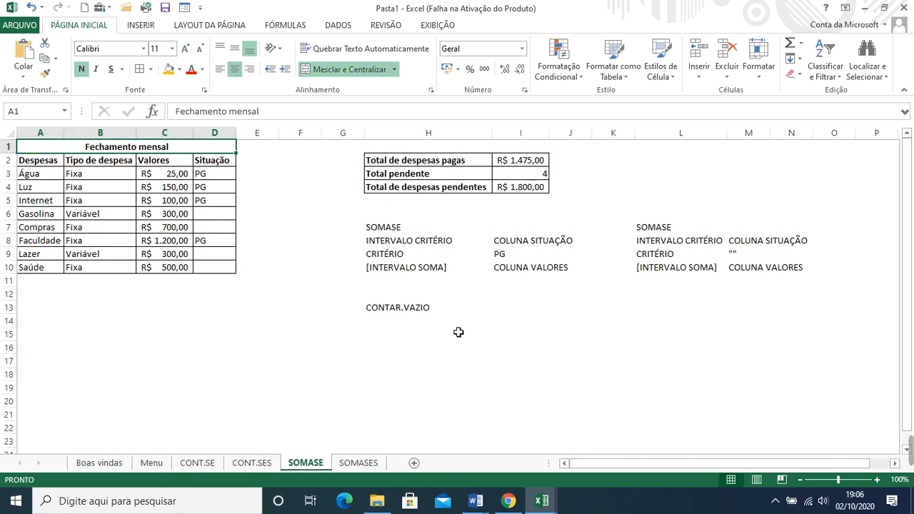
key("ctrl+v")
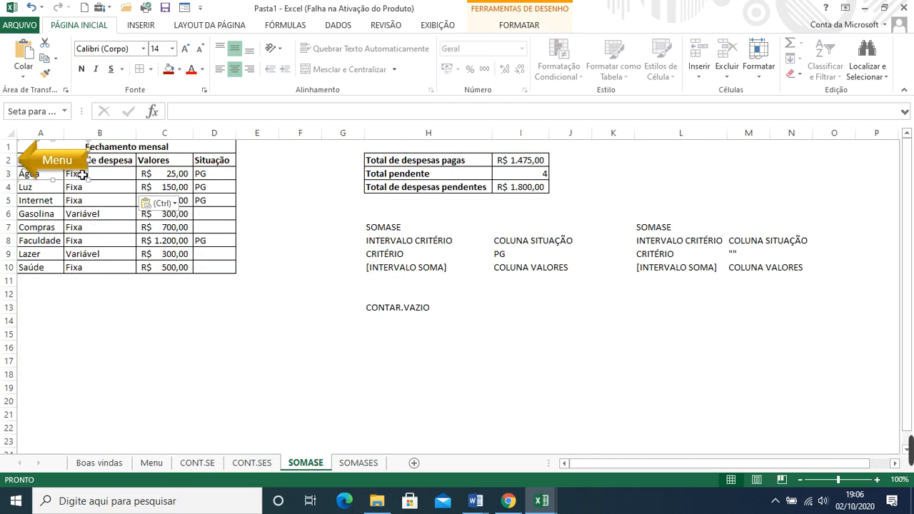
left_click_drag(83, 173, 773, 183)
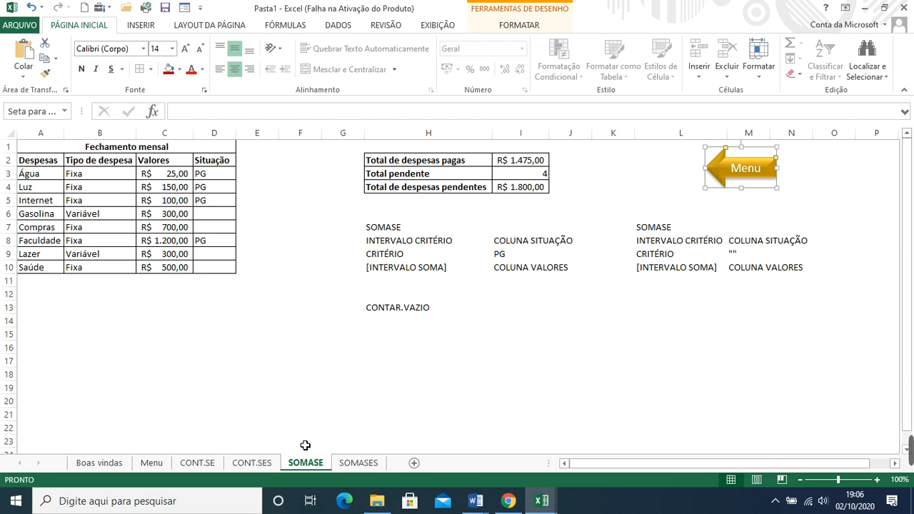
Step: Paste the Menu arrow on the SOMASES sheet and place it beside the paid expenses totals, around columns N and O
left_click(357, 463)
key("ctrl+v")
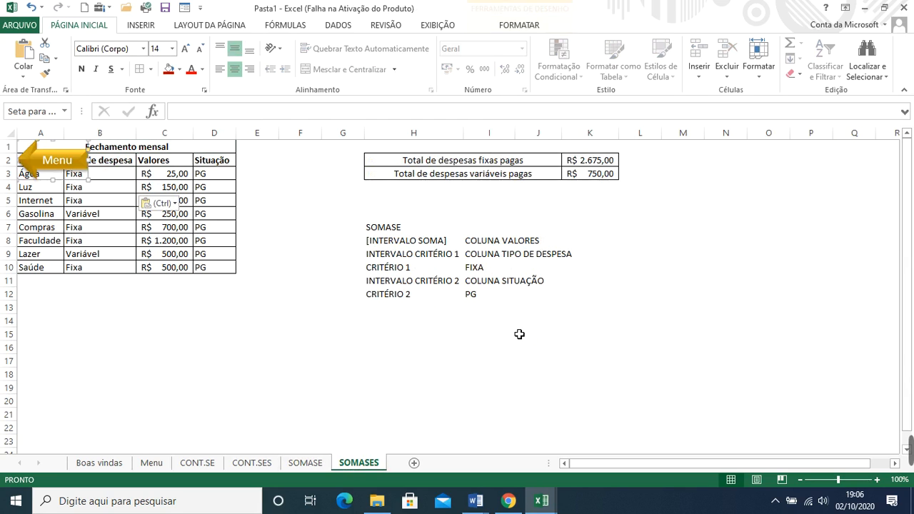
left_click_drag(90, 173, 784, 183)
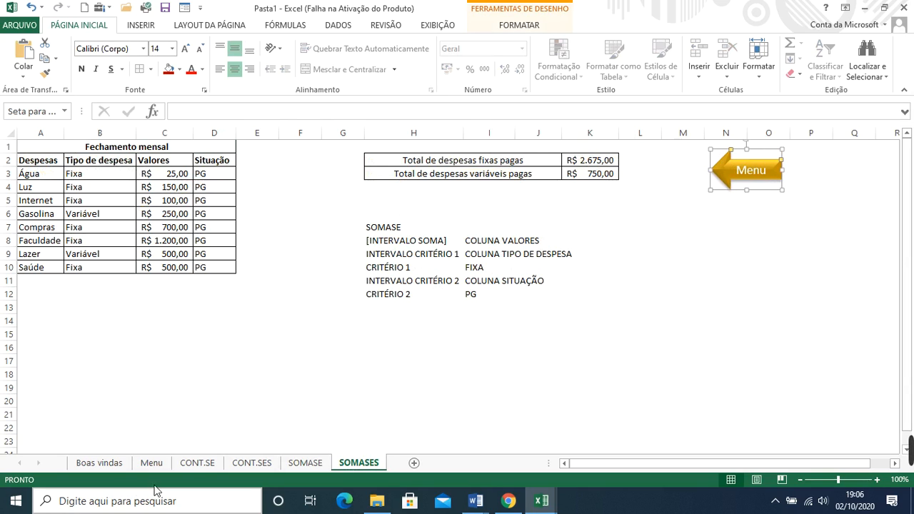
Step: Copy the Próxima arrow and Boas vindas rectangle together from CONT.SE to CONT.SES, placing the arrow beside Menu and the rectangle below
left_click(168, 464)
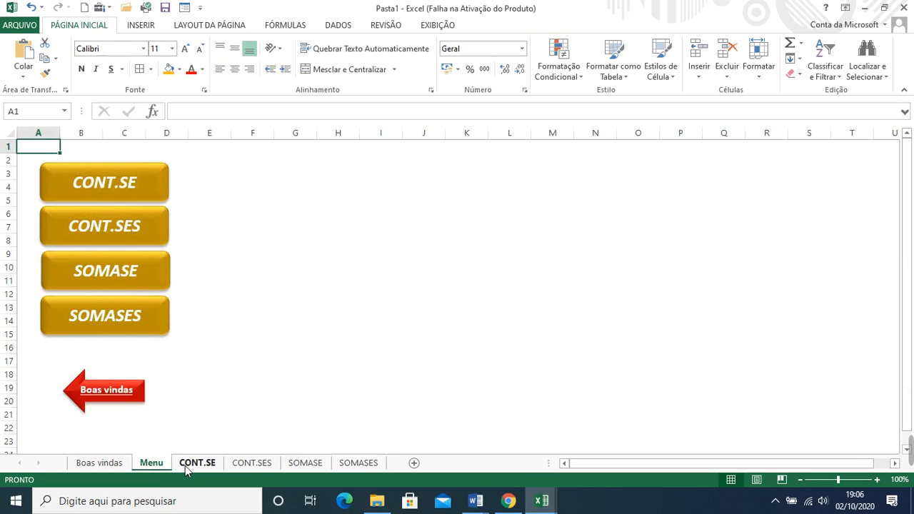
left_click(187, 464)
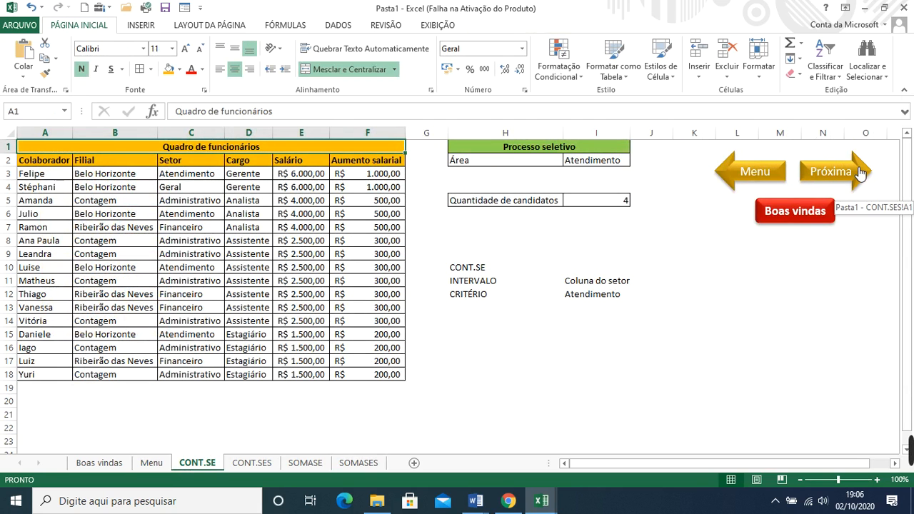
right_click(856, 172)
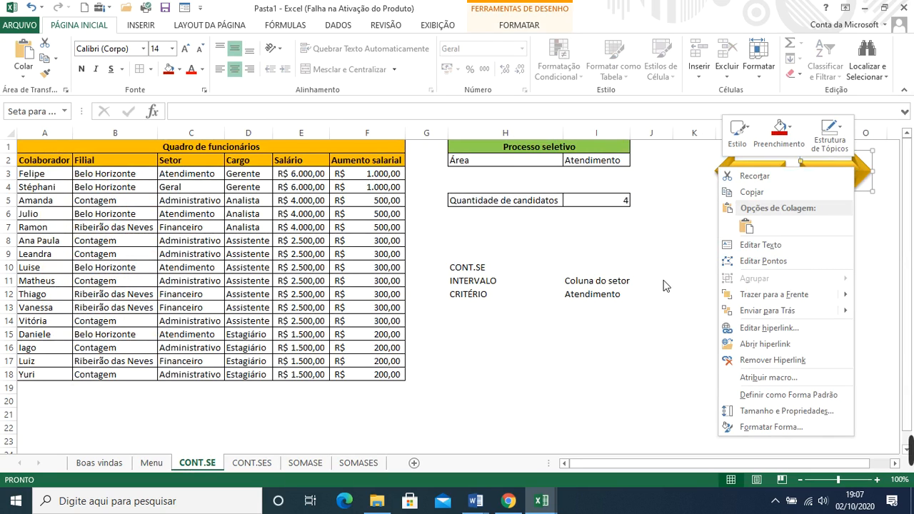
key("Escape")
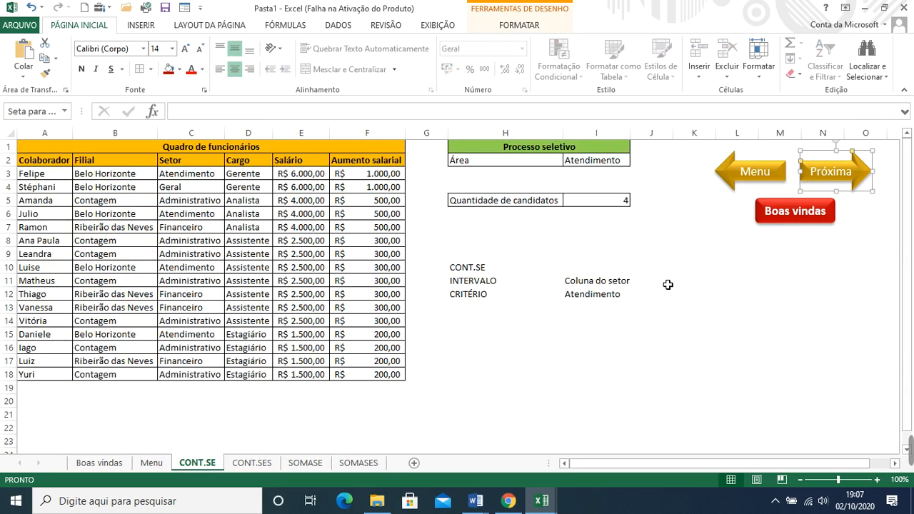
right_click(822, 225)
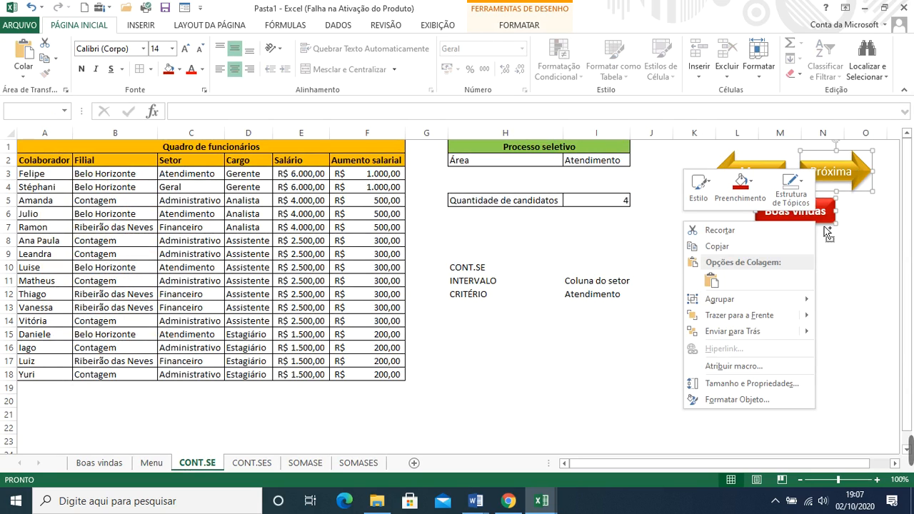
left_click(628, 248)
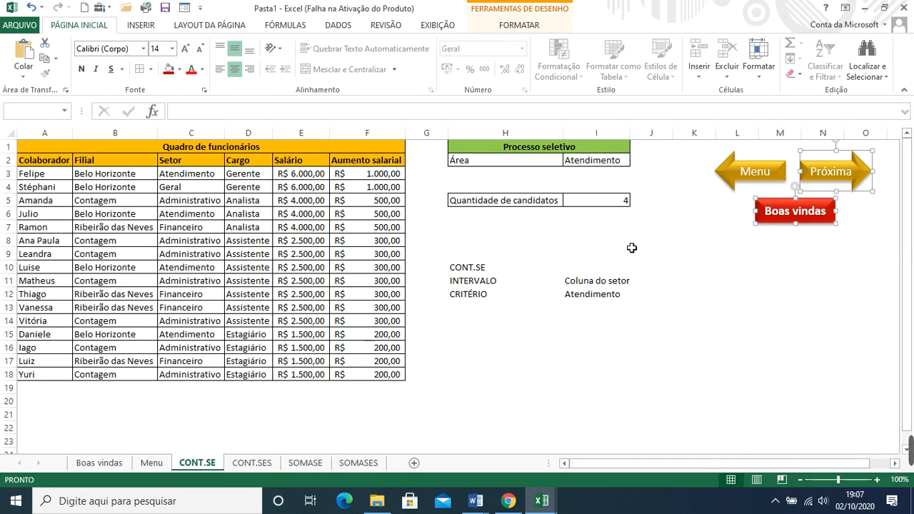
left_click(250, 462)
key("ctrl+v")
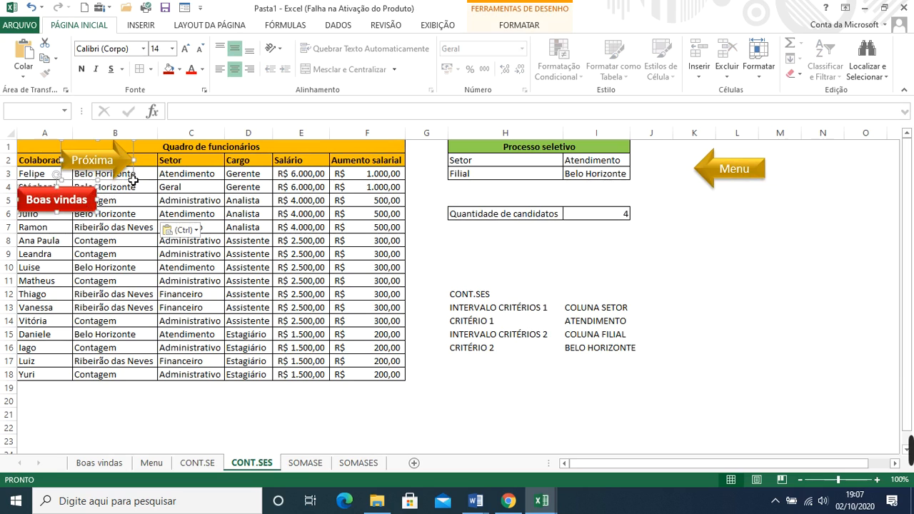
left_click_drag(136, 184, 853, 195)
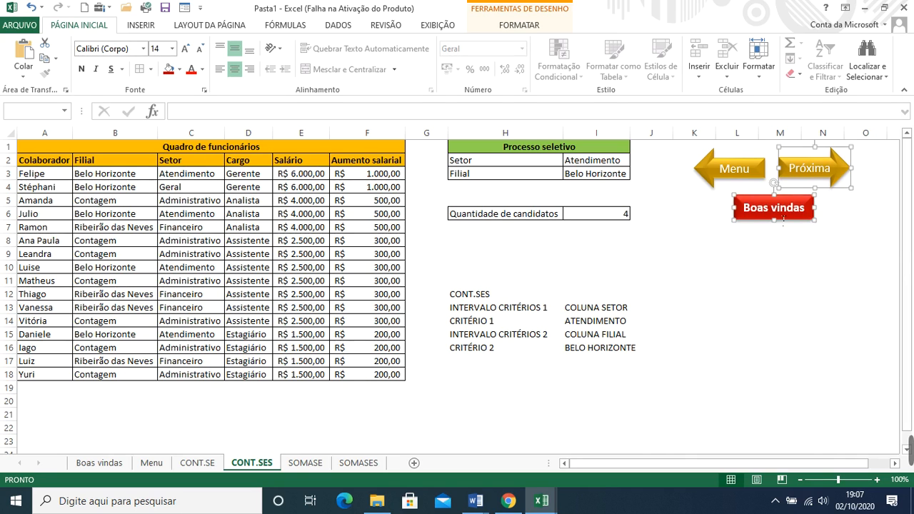
Step: Paste the Próxima and Boas vindas shapes on the SOMASE sheet, with Próxima beside the Menu arrow and Boas vindas below
left_click(305, 463)
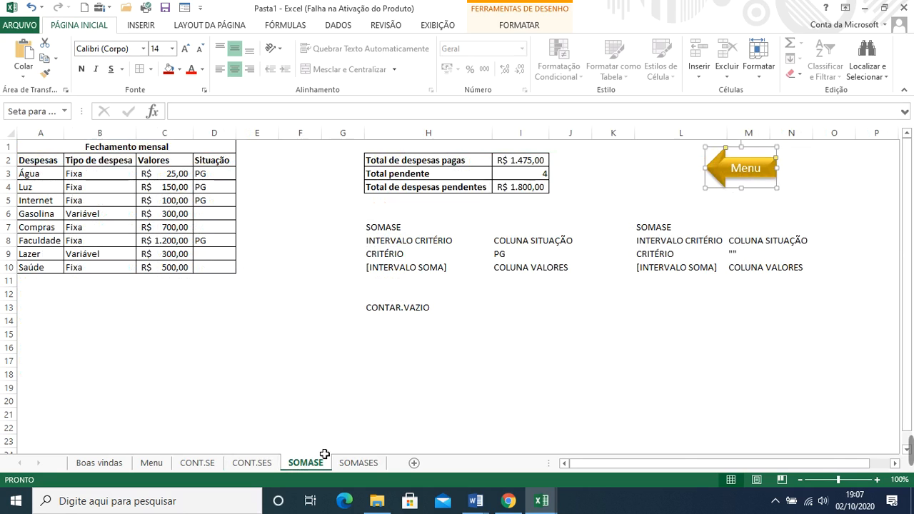
left_click(488, 379)
key("ctrl+v")
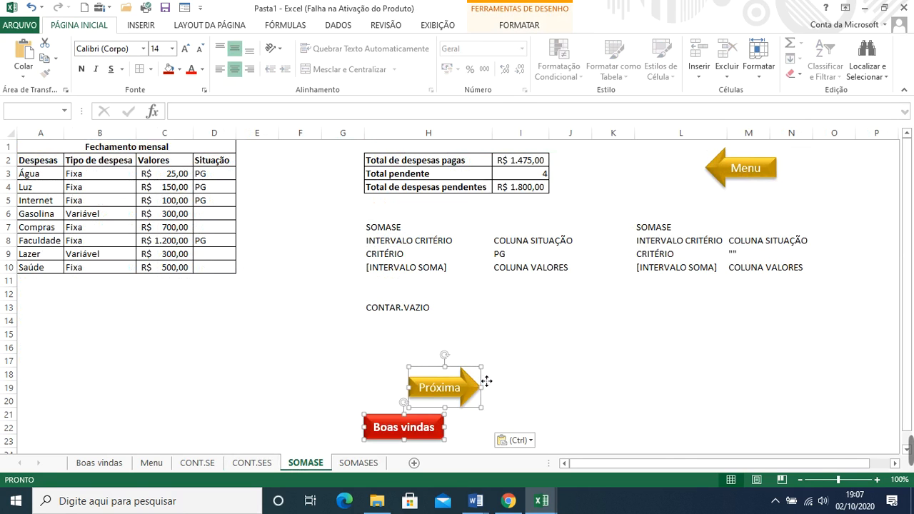
left_click_drag(485, 379, 865, 162)
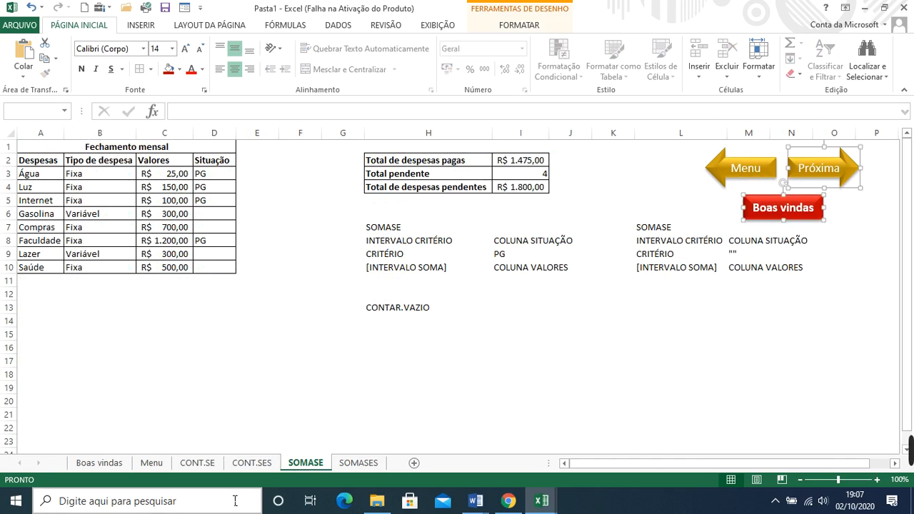
Step: Paste the Próxima and Boas vindas shapes on SOMASES, aligning Próxima with the Menu arrow in columns P and Q, and deselect them
left_click(355, 462)
left_click(635, 298)
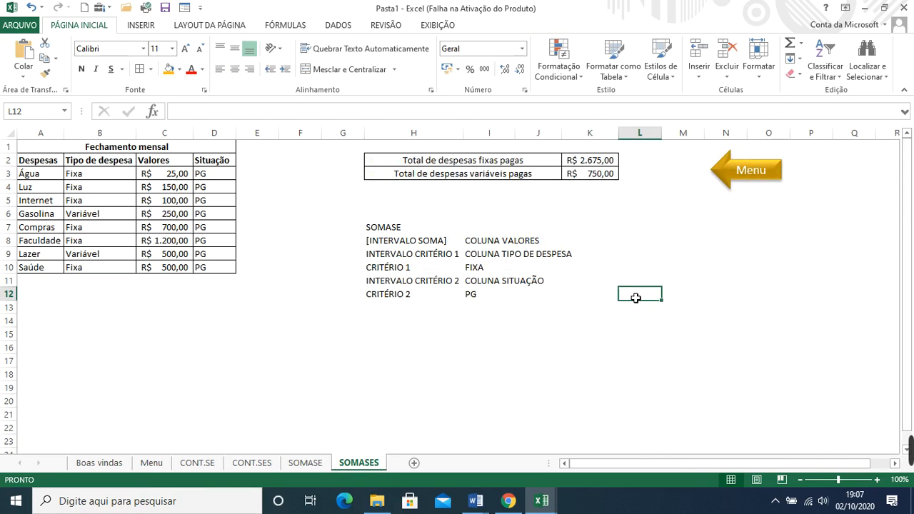
key("ctrl+v")
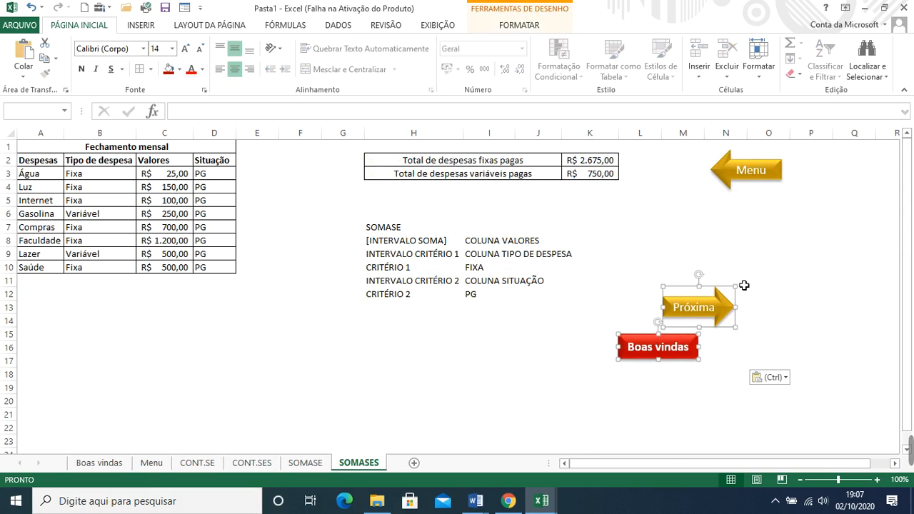
left_click_drag(741, 302, 869, 161)
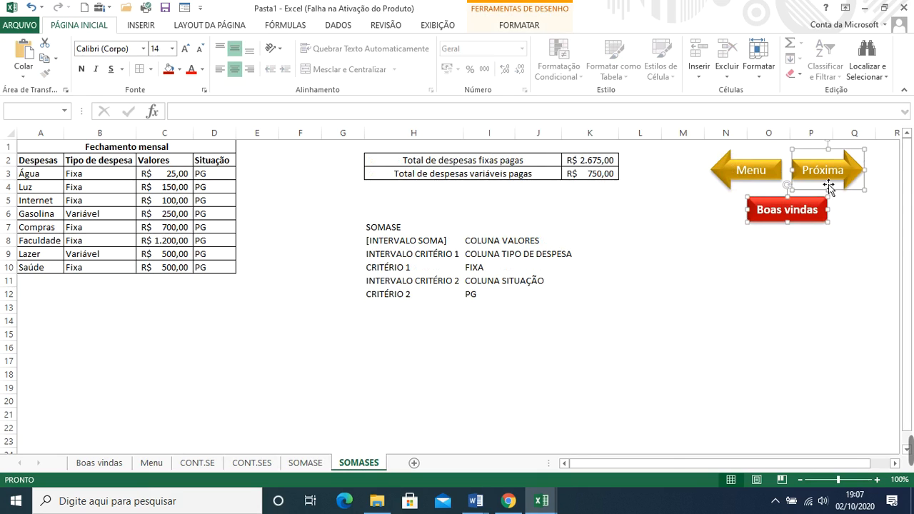
left_click(521, 335)
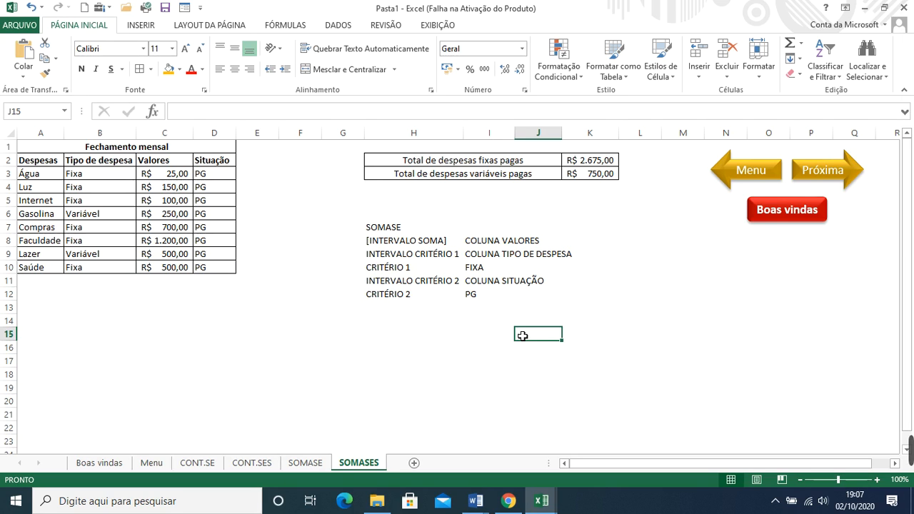
Step: Test the navigation from SOMASES through Boas vindas, MENU, SOMASE and its Menu arrow, ending with the CONT.SES button
left_click(786, 216)
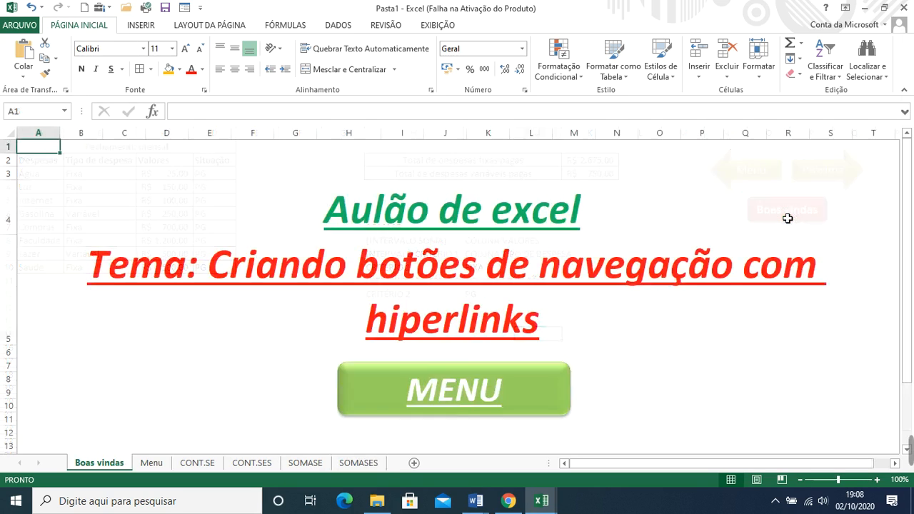
left_click(480, 400)
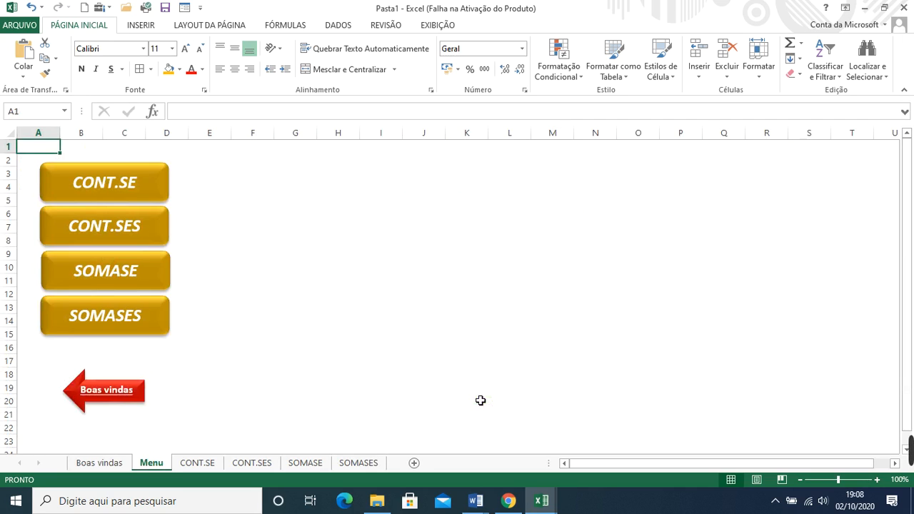
left_click(136, 275)
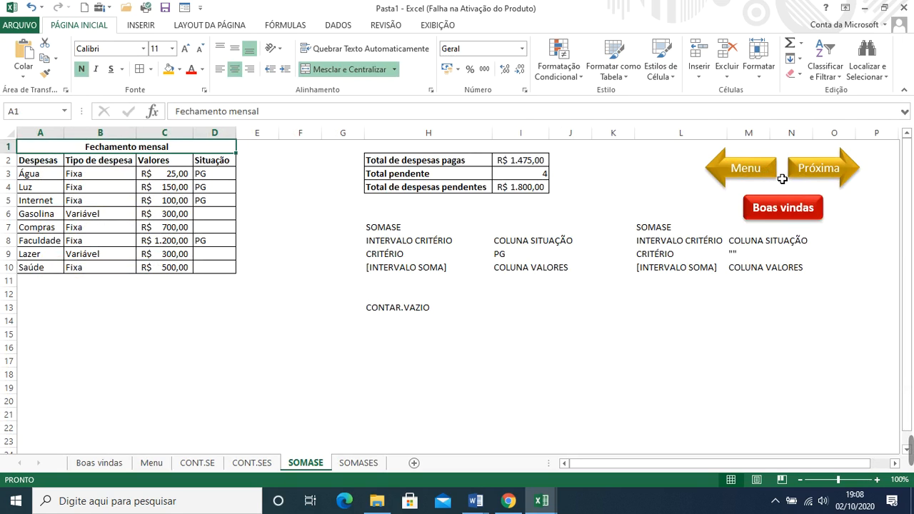
left_click(738, 174)
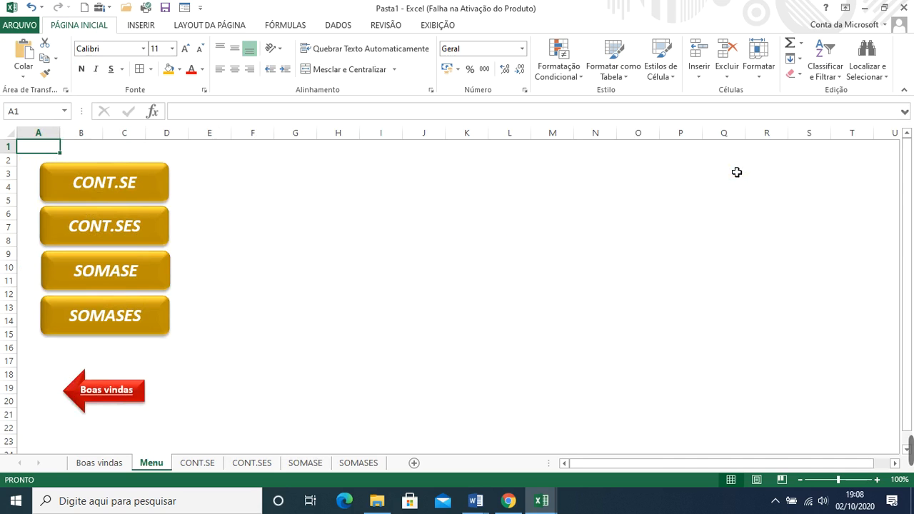
left_click(129, 237)
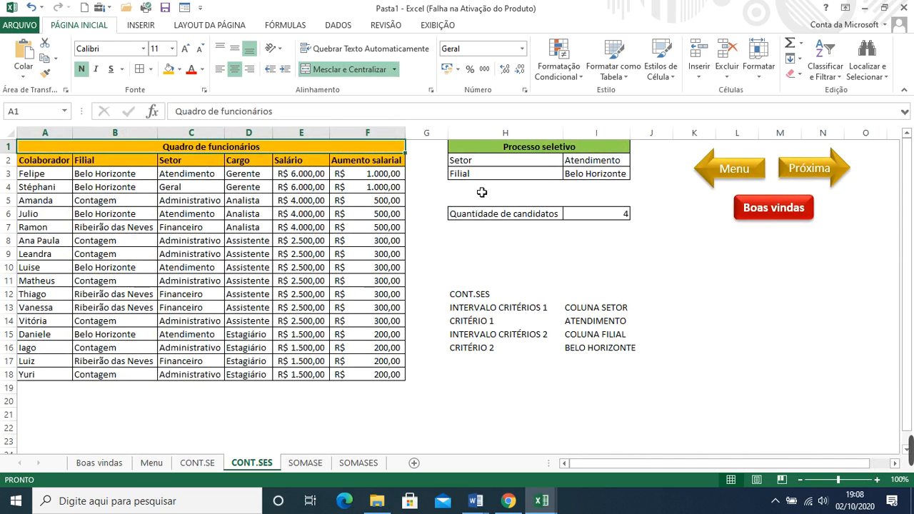
Step: Test where the Próxima arrow leads on CONT.SES and compare it with the Próxima arrow on CONT.SE
left_click(833, 169)
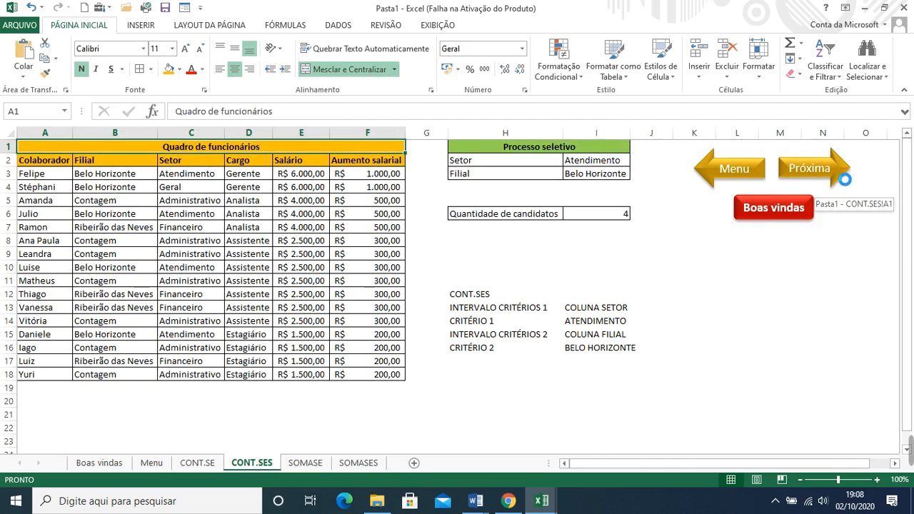
left_click(842, 211)
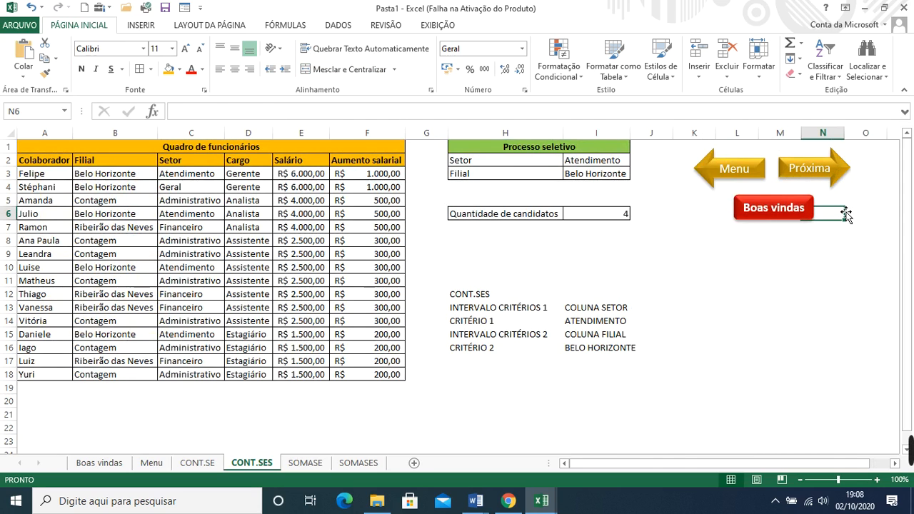
left_click(840, 175)
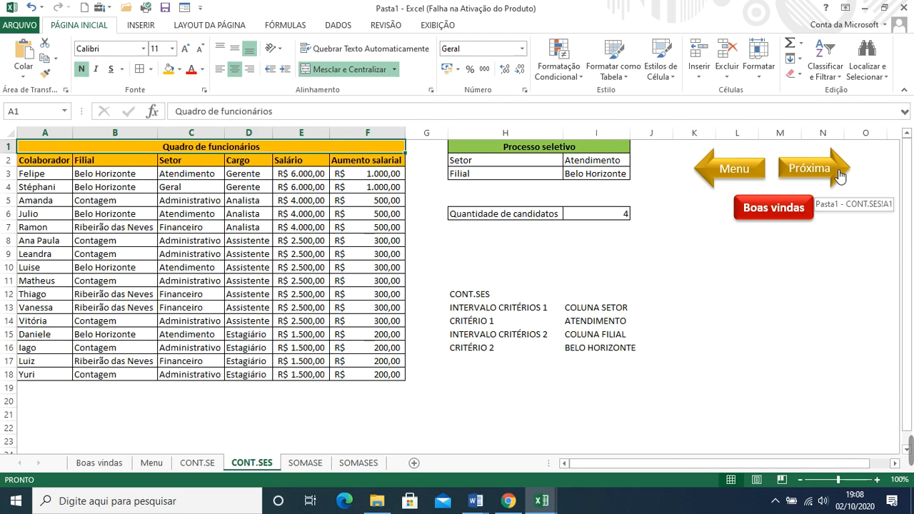
left_click(210, 465)
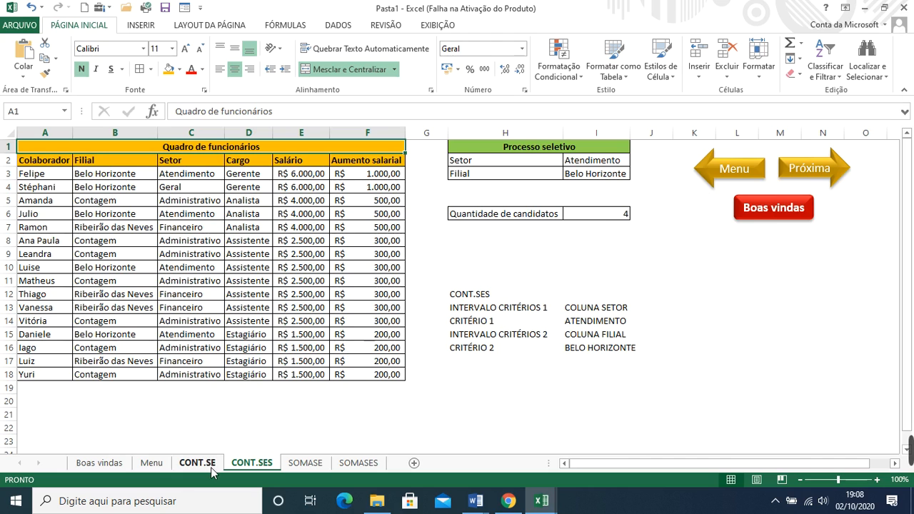
left_click(709, 241)
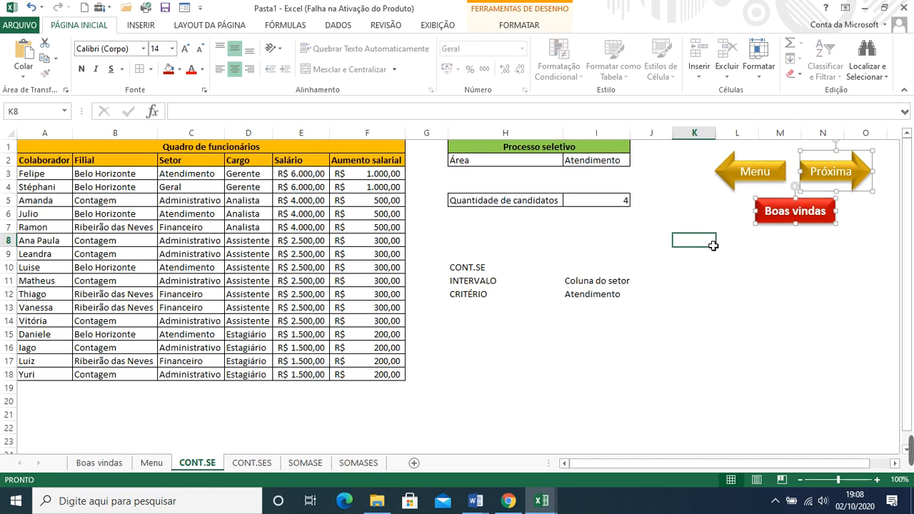
left_click(869, 182)
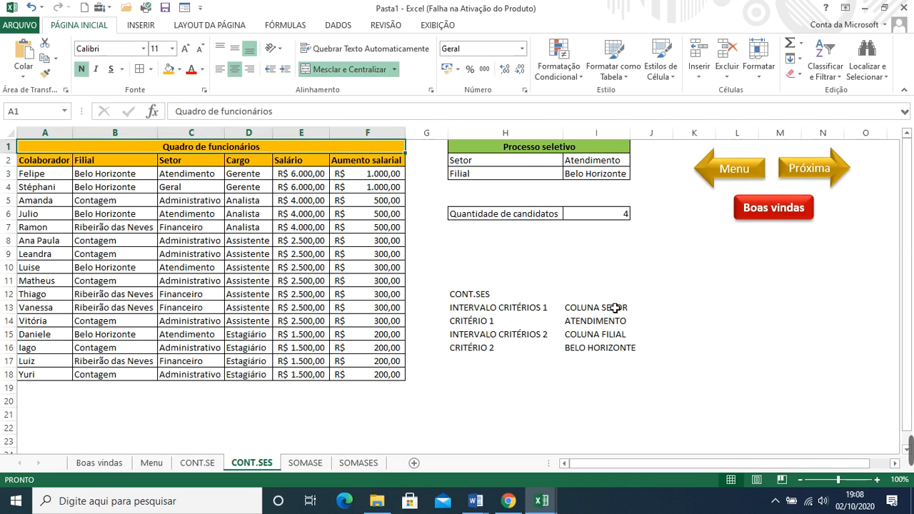
left_click(850, 166)
left_click(832, 175)
left_click(192, 464)
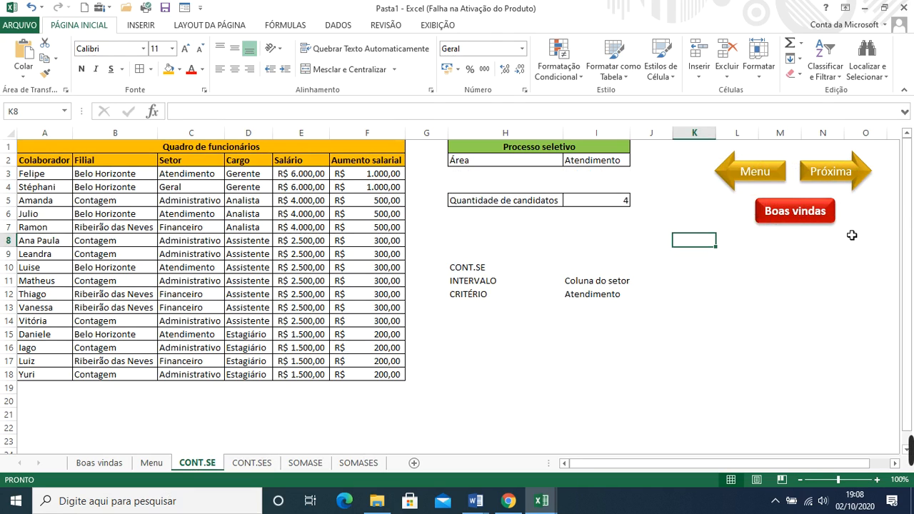
left_click(860, 180)
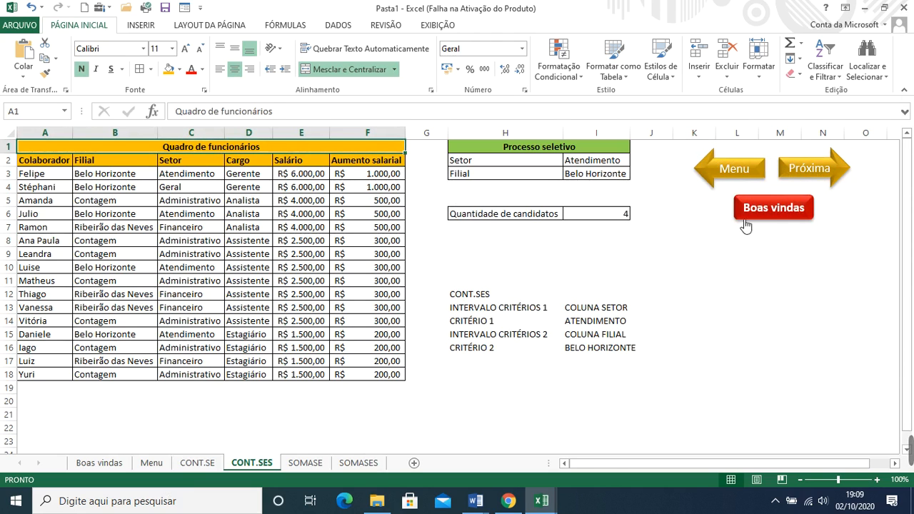
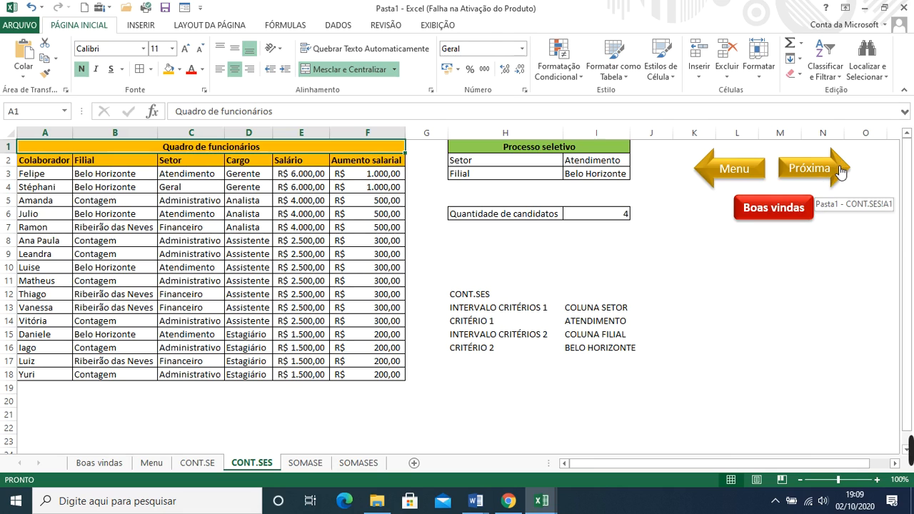
Step: Replace the hyperlink of the Próxima arrow on CONT.SES with a link to cell A1 of the SOMASE sheet
right_click(841, 172)
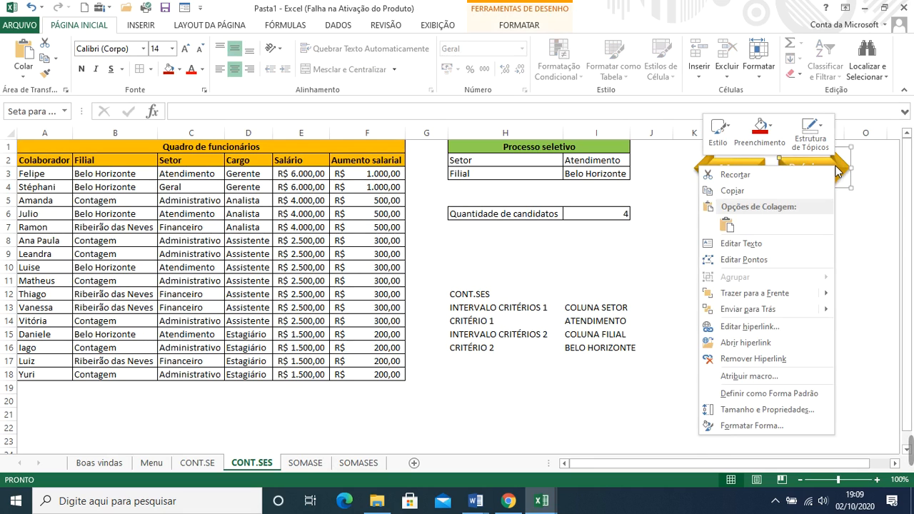
left_click(764, 359)
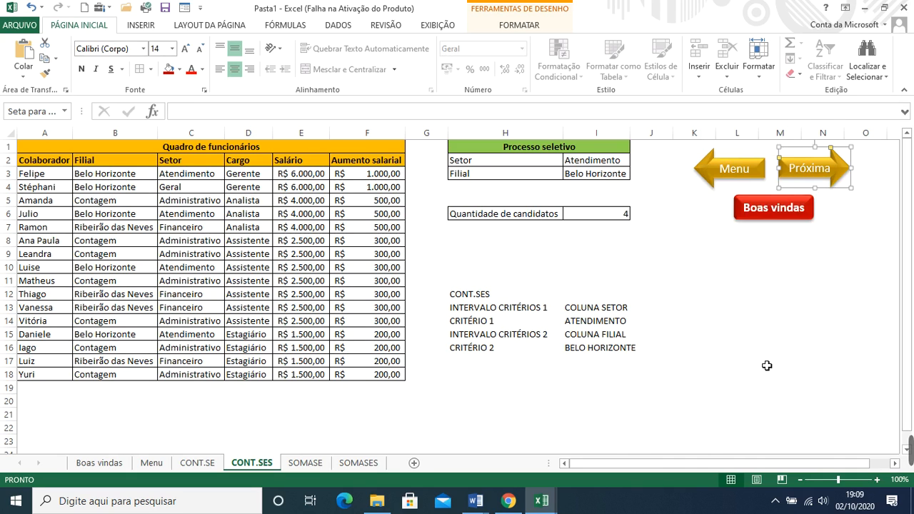
right_click(843, 182)
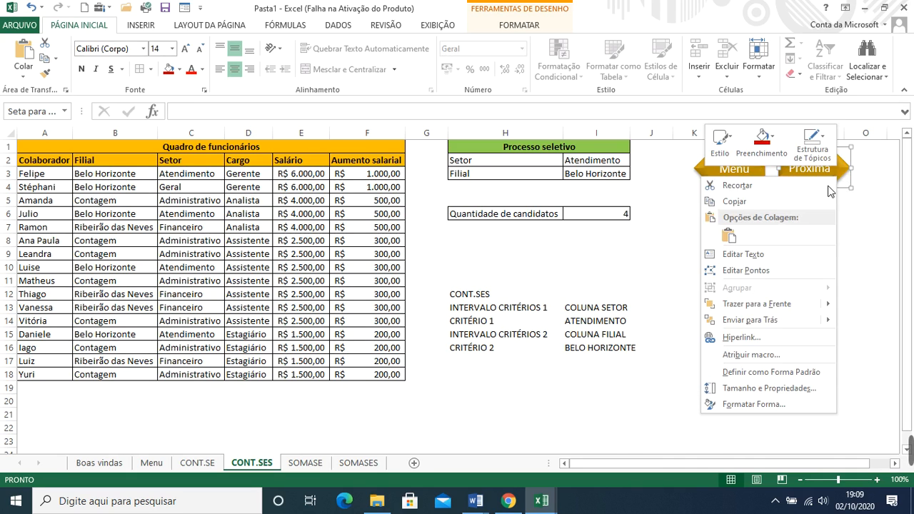
left_click(743, 334)
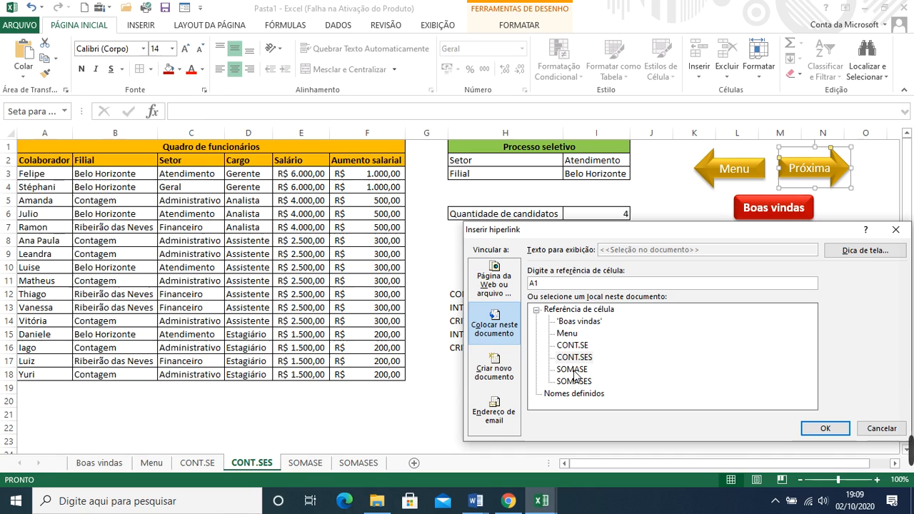
left_click(574, 369)
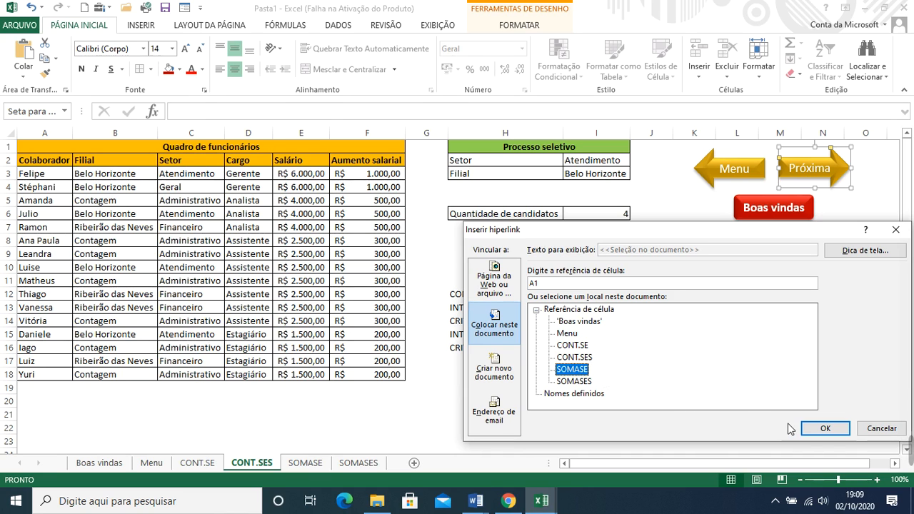
left_click(816, 429)
left_click(797, 294)
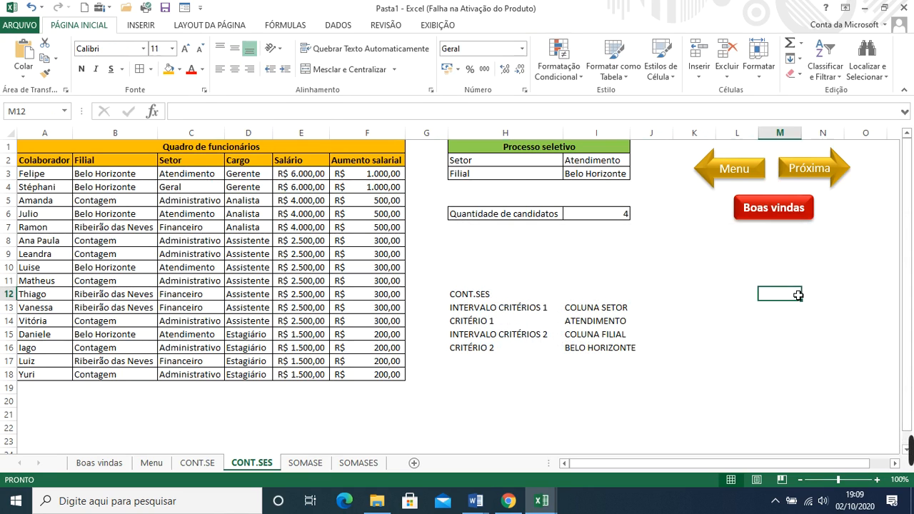
Step: Test where the Próxima arrows on CONT.SES and SOMASE lead, and return to the SOMASE sheet
left_click(840, 176)
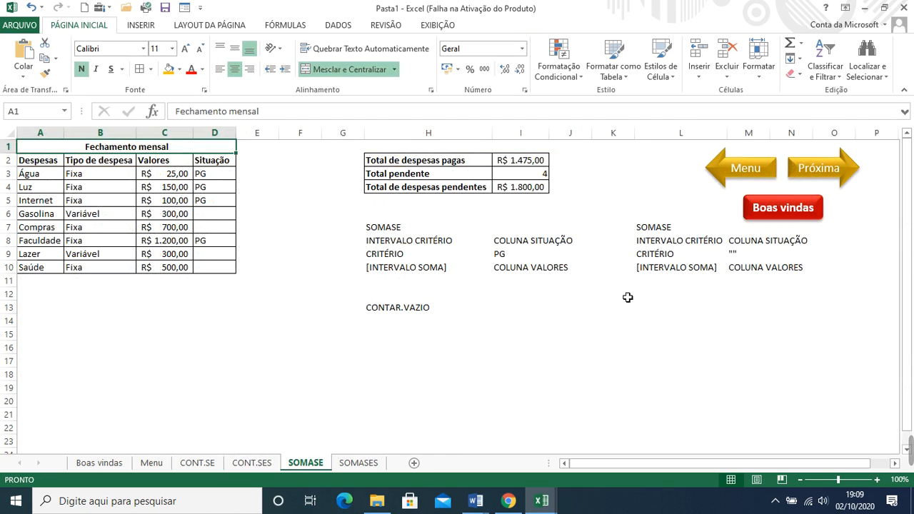
left_click(850, 176)
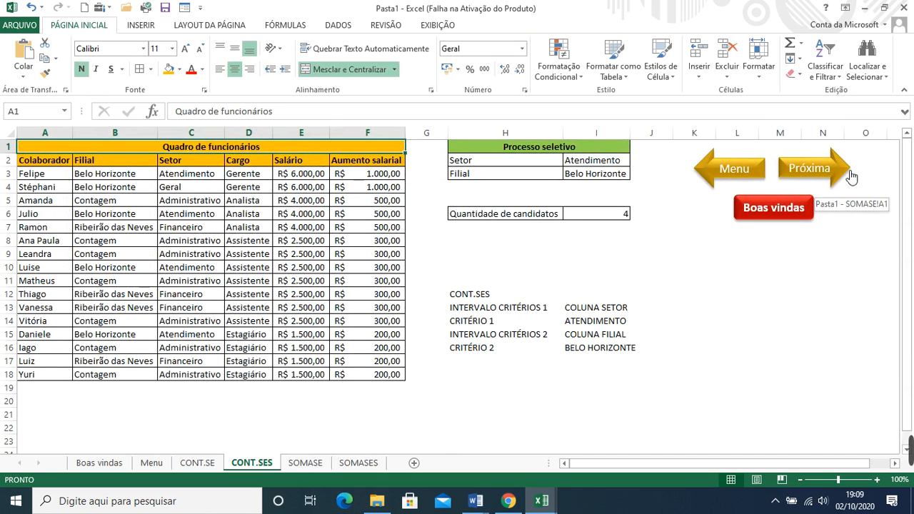
left_click(307, 464)
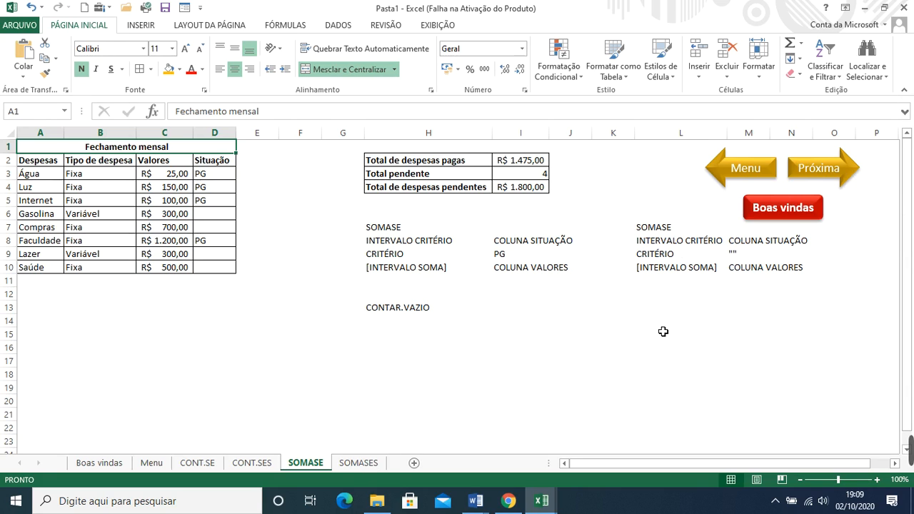
Step: Replace the hyperlink of the Próxima arrow on SOMASE with a link to cell A1 of the SOMASES sheet
right_click(851, 168)
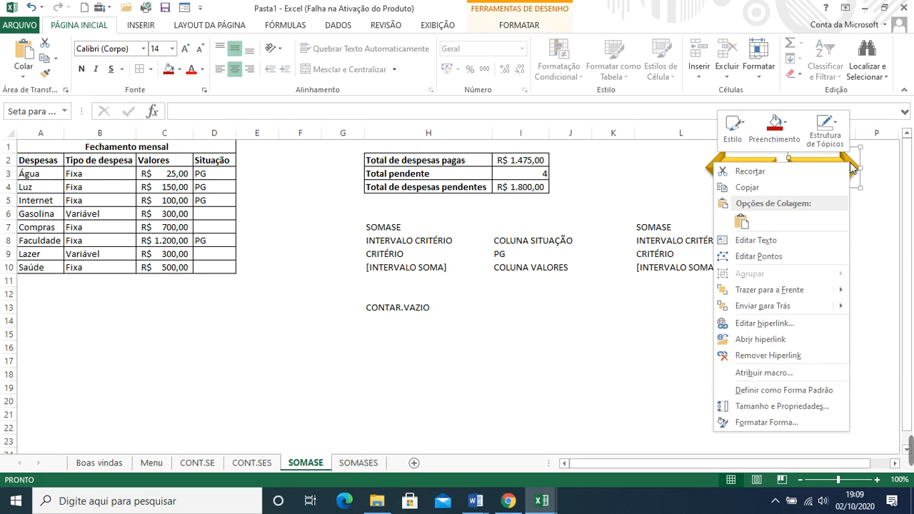
left_click(760, 355)
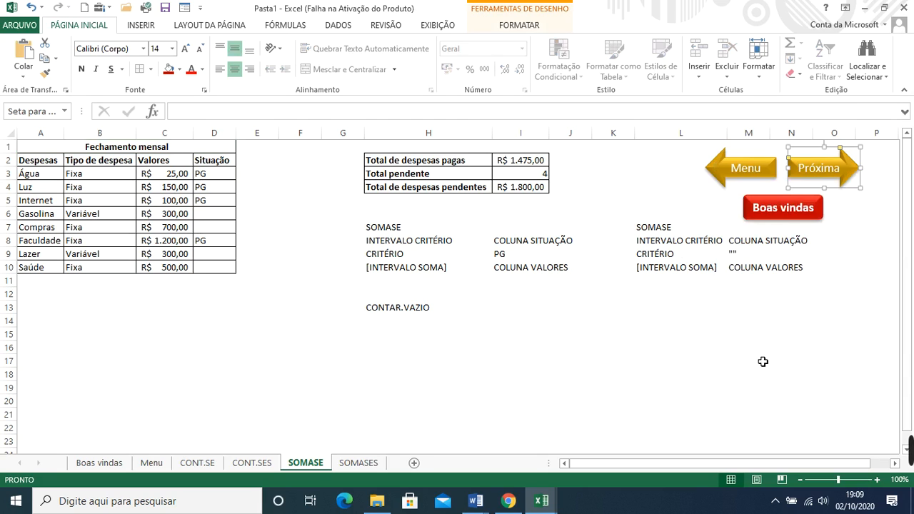
right_click(847, 183)
right_click(846, 171)
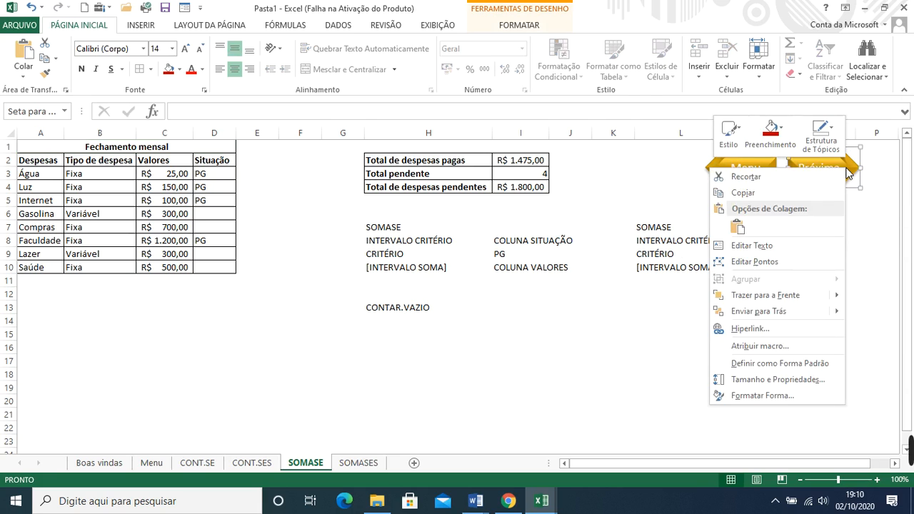
left_click(750, 328)
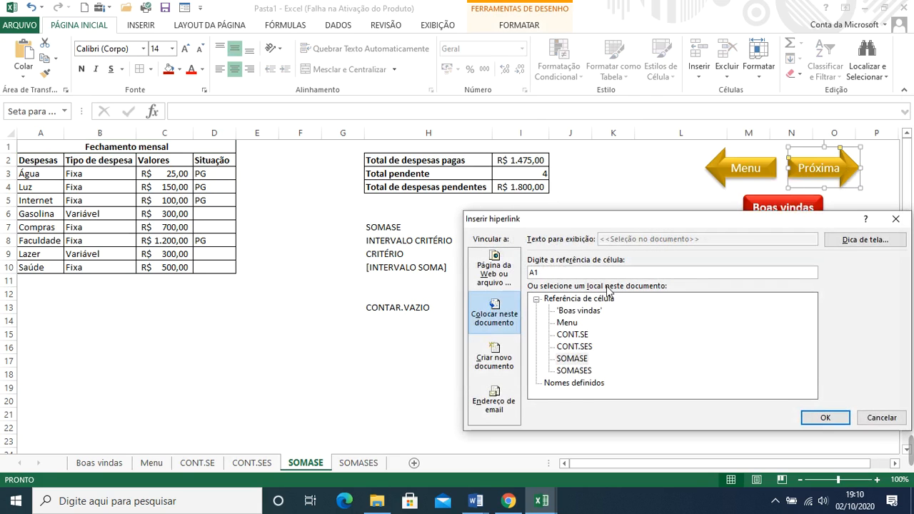
left_click(574, 371)
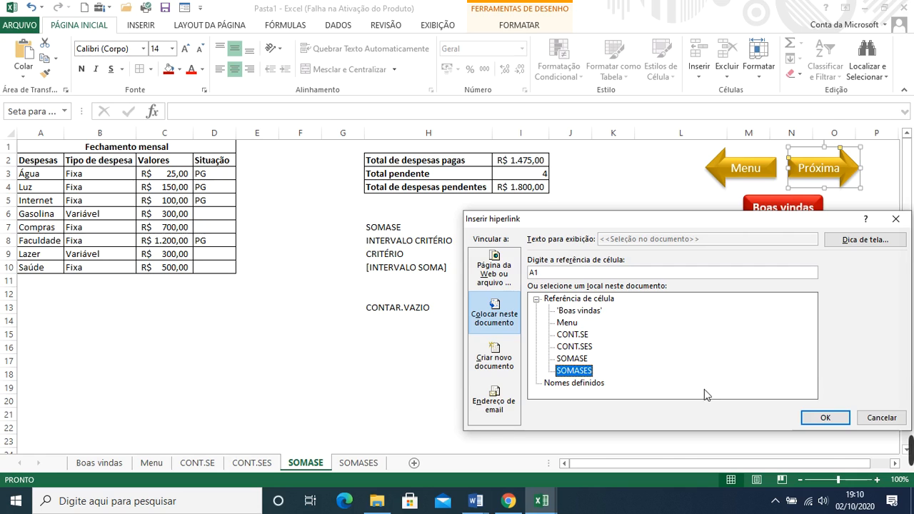
left_click(822, 417)
left_click(724, 348)
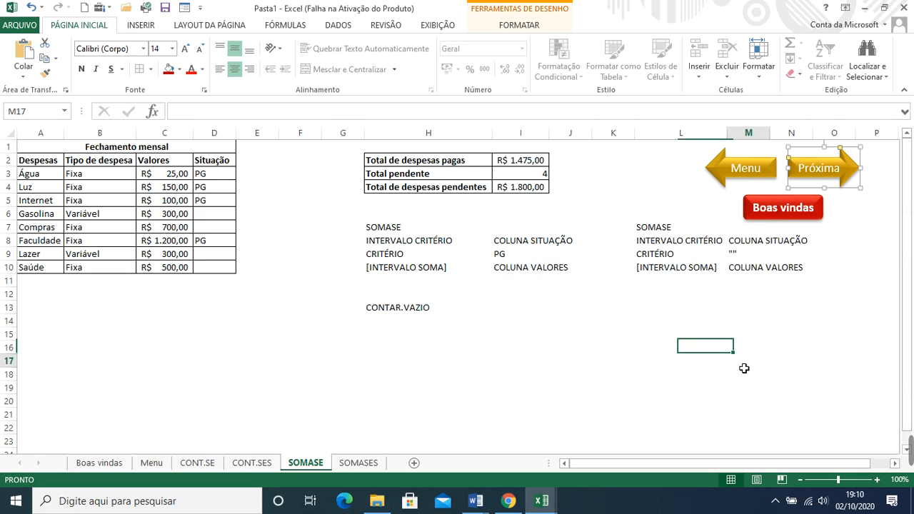
Step: Follow the Próxima arrow from SOMASE to SOMASES and delete the Próxima arrow on that last sheet
left_click(846, 167)
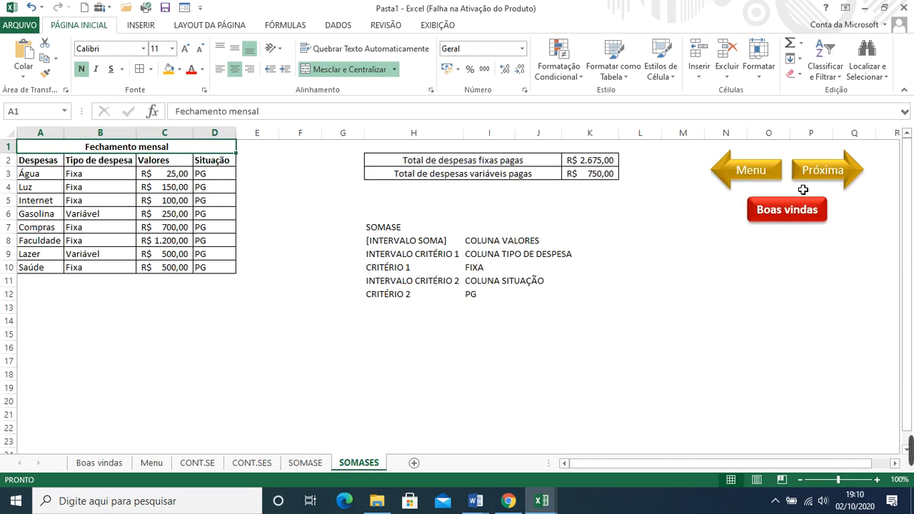
right_click(854, 182)
left_click(811, 290)
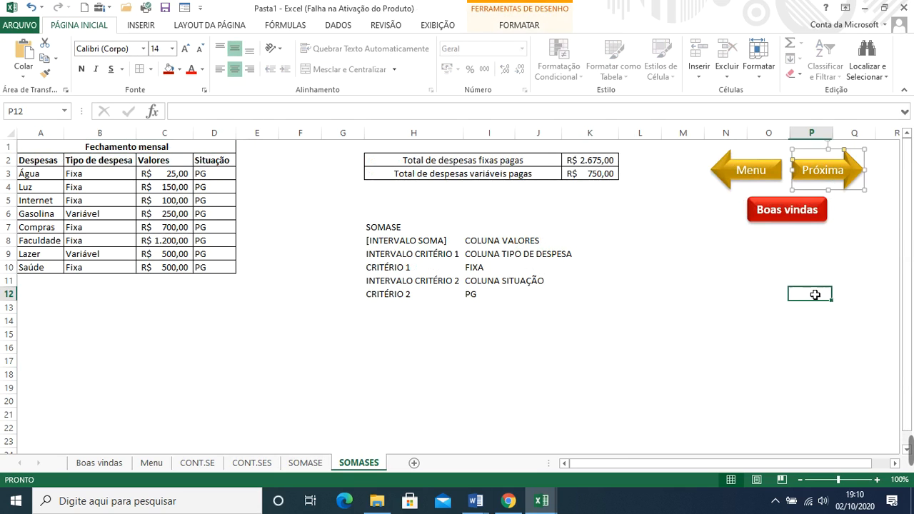
right_click(860, 172)
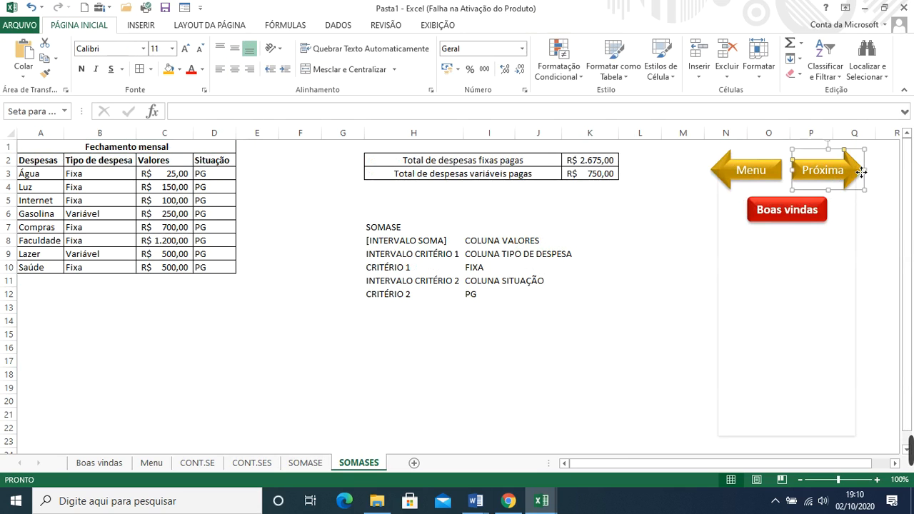
key("Escape")
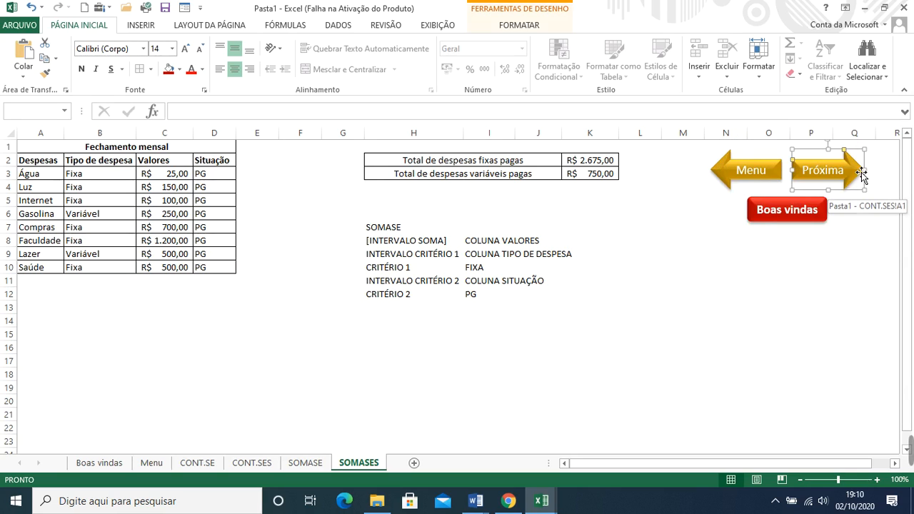
key("Delete")
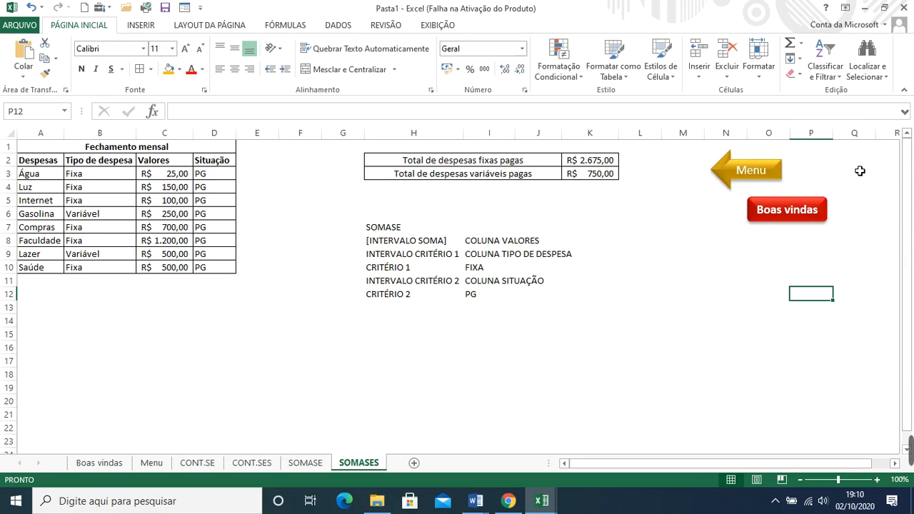
Step: Move the Boas vindas button on SOMASES beside the Menu arrow, into columns P and Q at rows 2 and 3, and deselect it
right_click(824, 211)
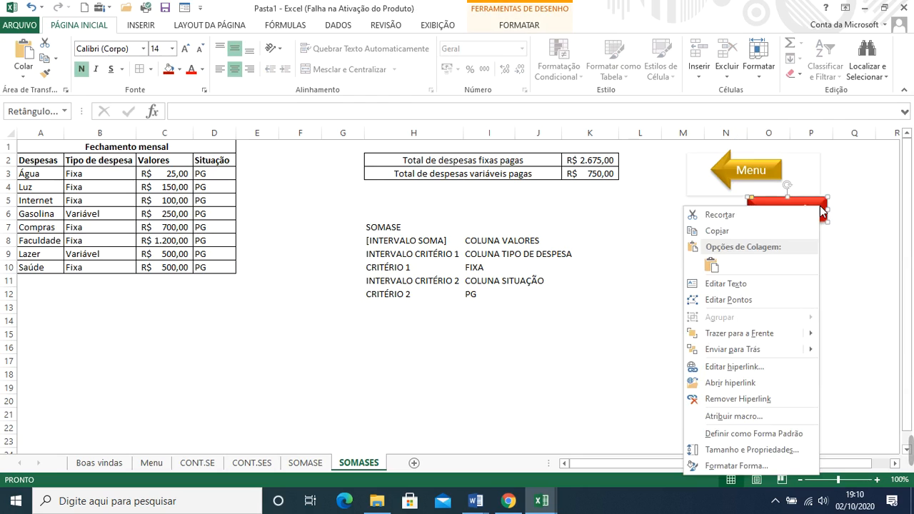
key("Escape")
left_click_drag(825, 212, 877, 172)
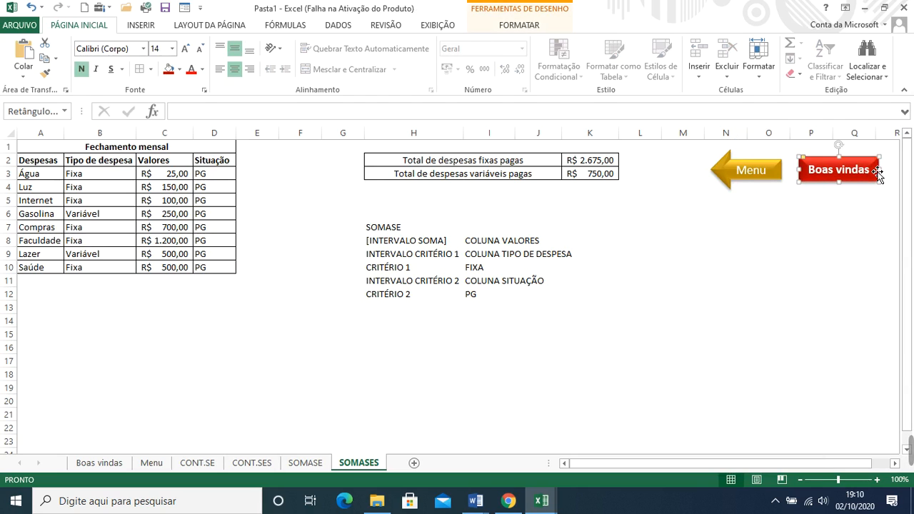
left_click(769, 262)
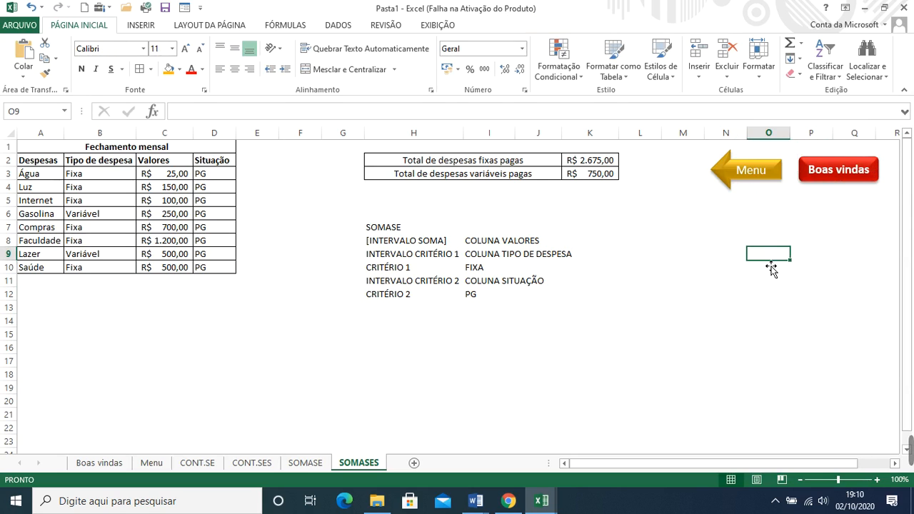
Step: Test the navigation from SOMASES through Boas vindas, MENU and back to Boas vindas, ending with the SOMASES button on the Menu sheet
left_click(859, 171)
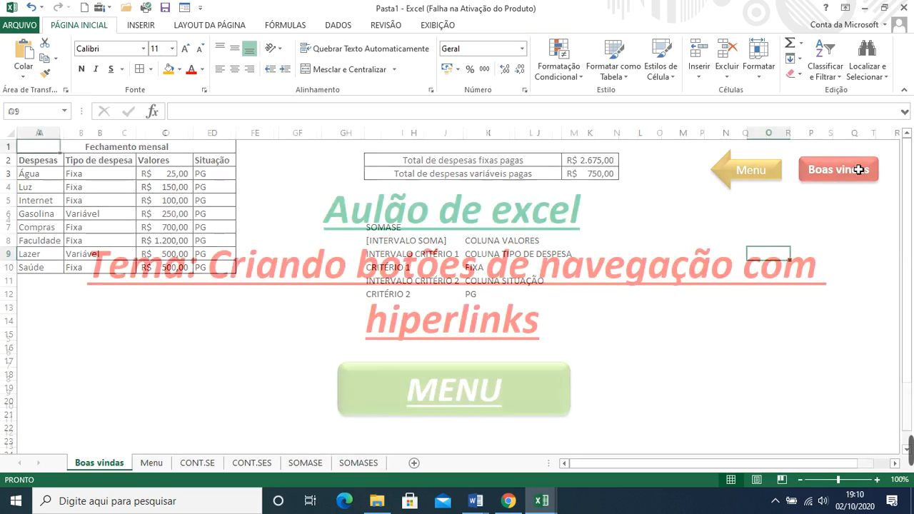
left_click(480, 385)
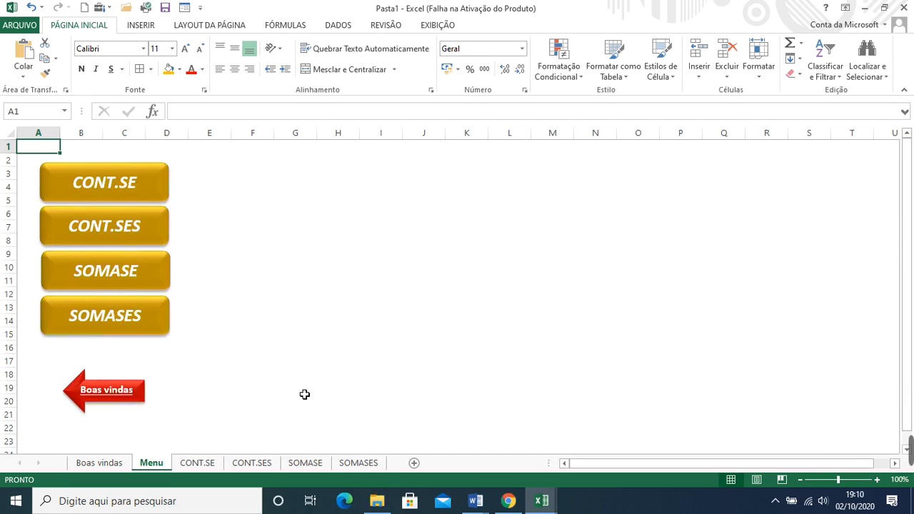
left_click(128, 402)
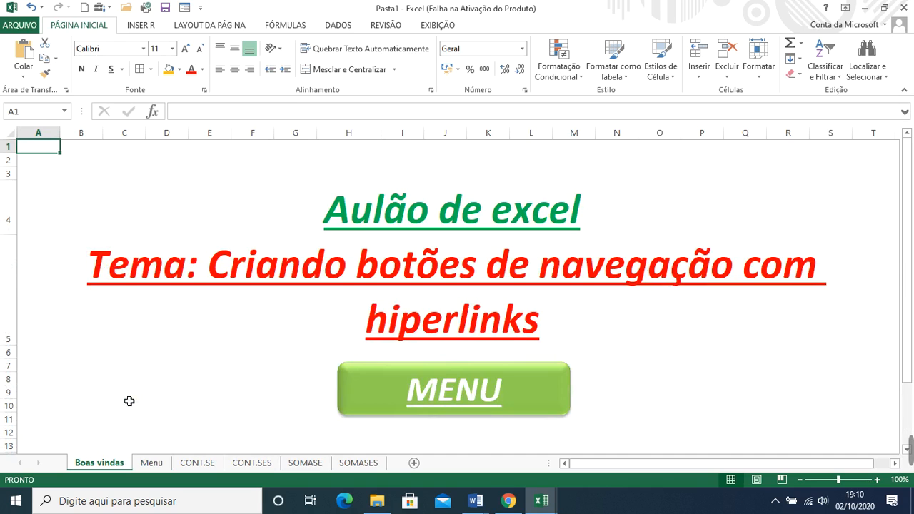
left_click(498, 394)
left_click(132, 321)
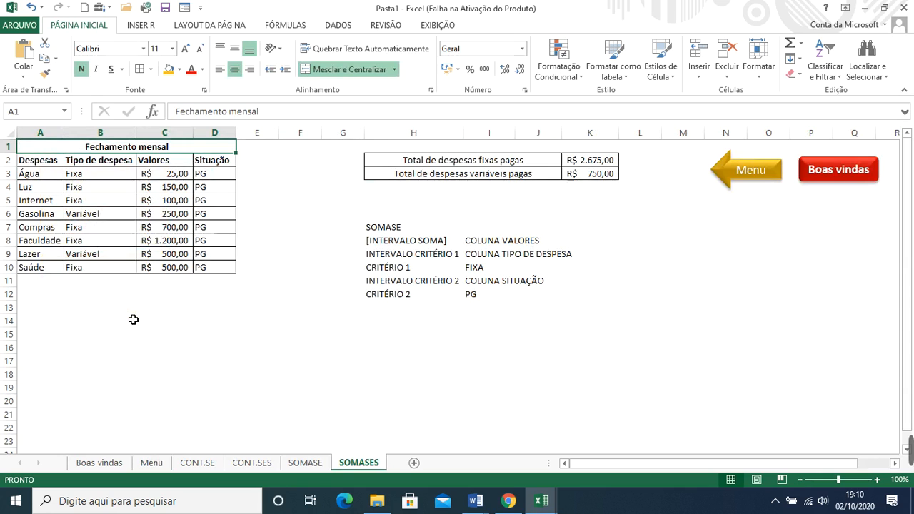
Step: Hide the sheet tabs on the Menu sheet by widening the horizontal scroll bar over them, and test the Boas vindas arrow
left_click(758, 172)
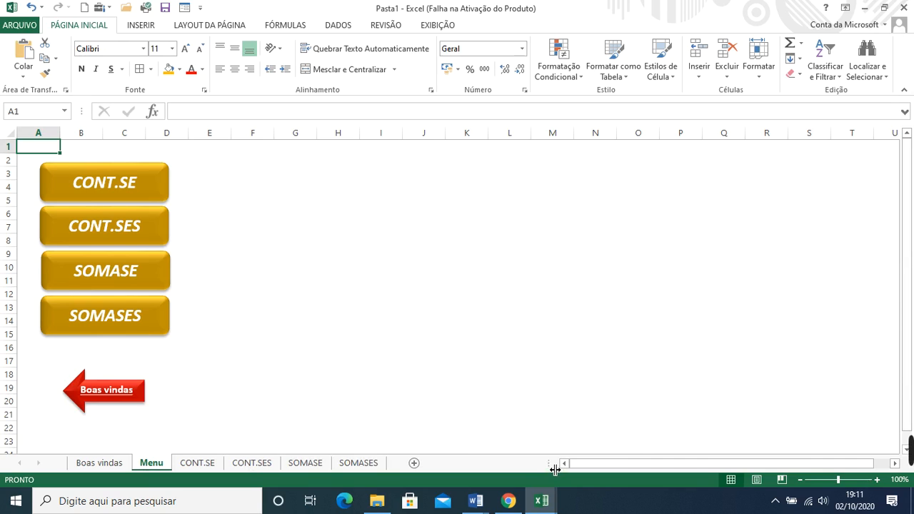
left_click_drag(554, 469, 73, 467)
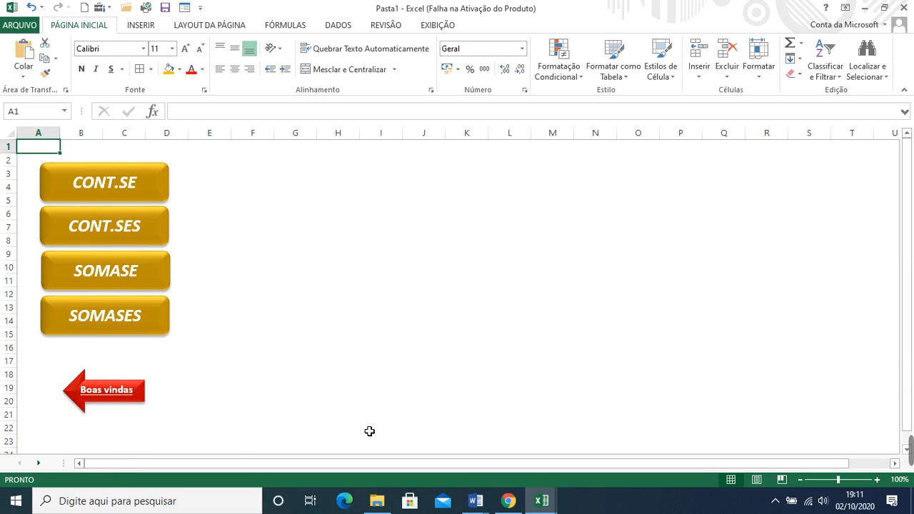
left_click(100, 395)
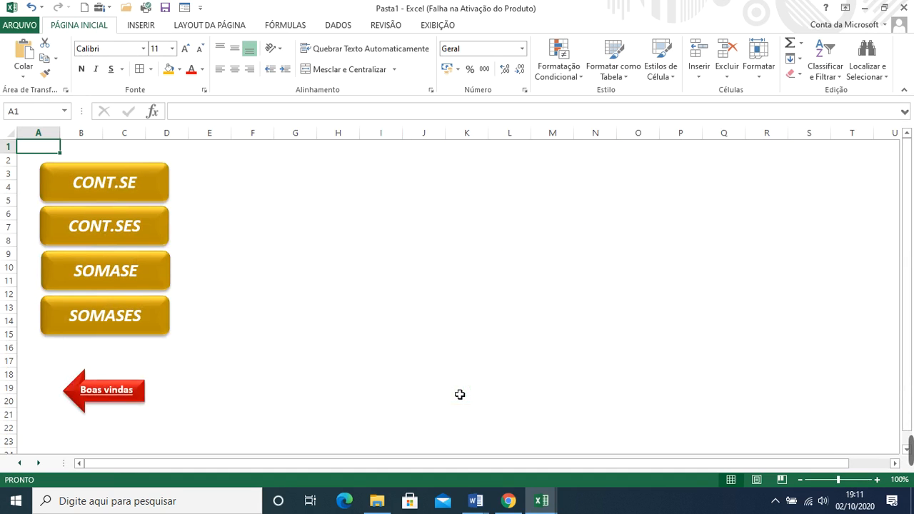